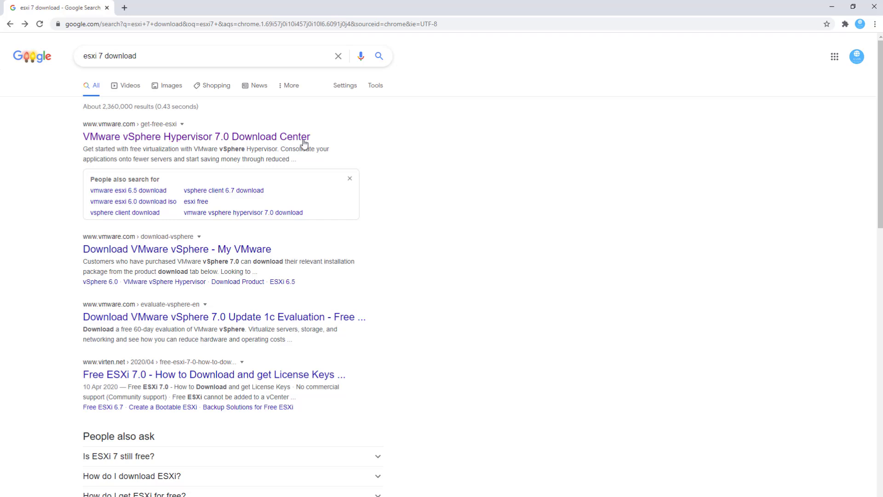
Step: Open the VMware vSphere Hypervisor 7.0 Download Center page from the search results
left_click(296, 145)
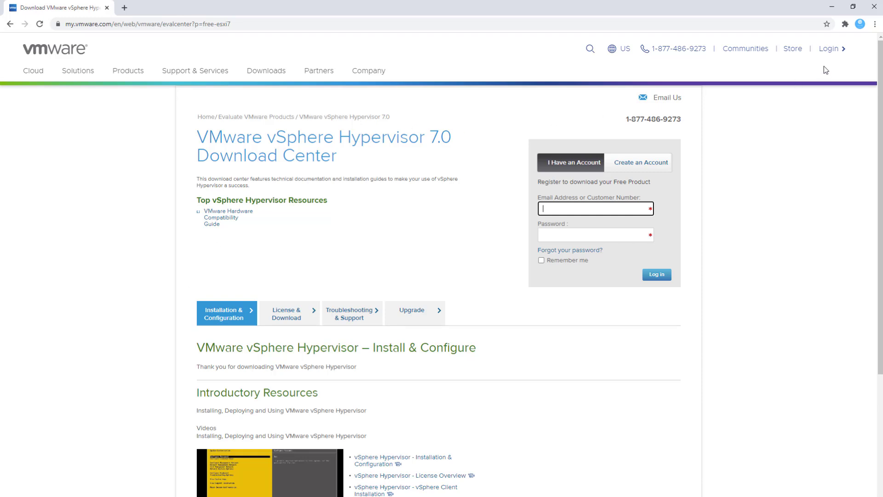
left_click_drag(850, 53, 834, 50)
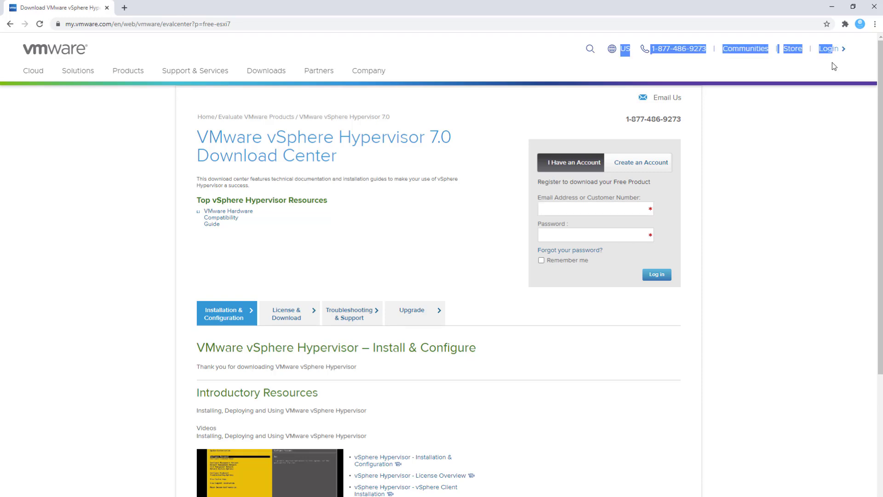
left_click(833, 67)
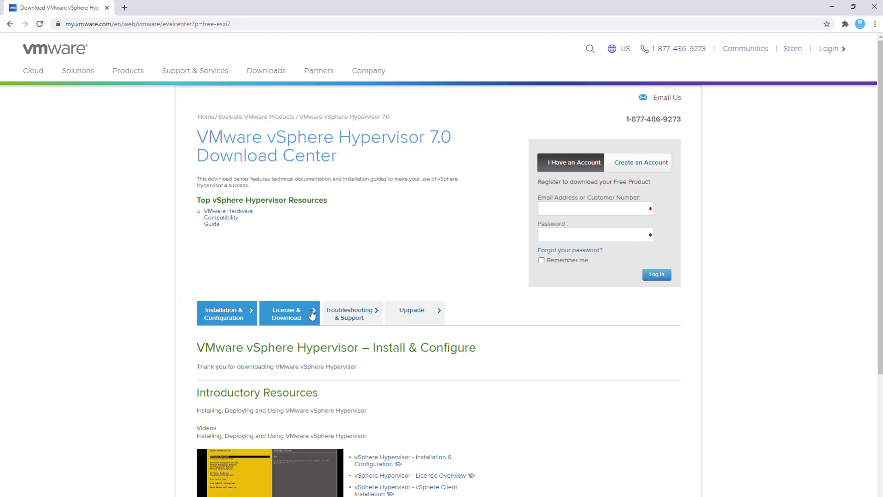
Step: Show the License & Download section, then minimise Chrome to the desktop
left_click(291, 315)
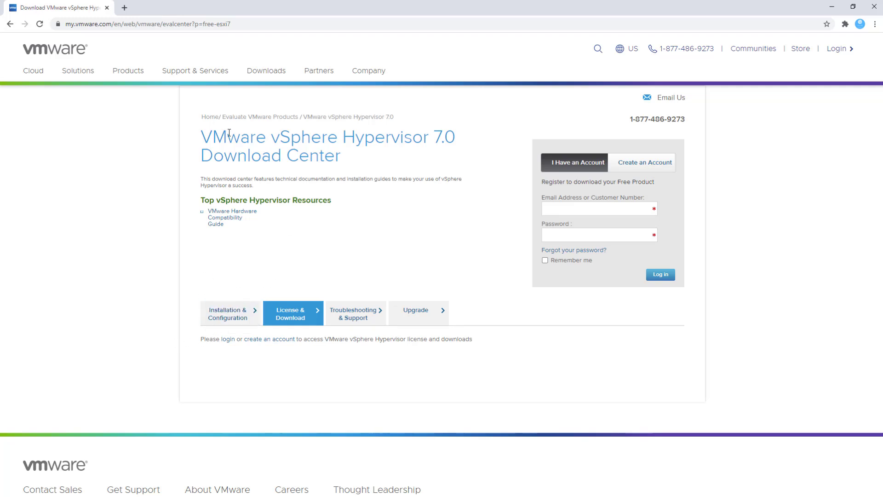
left_click_drag(209, 138, 462, 139)
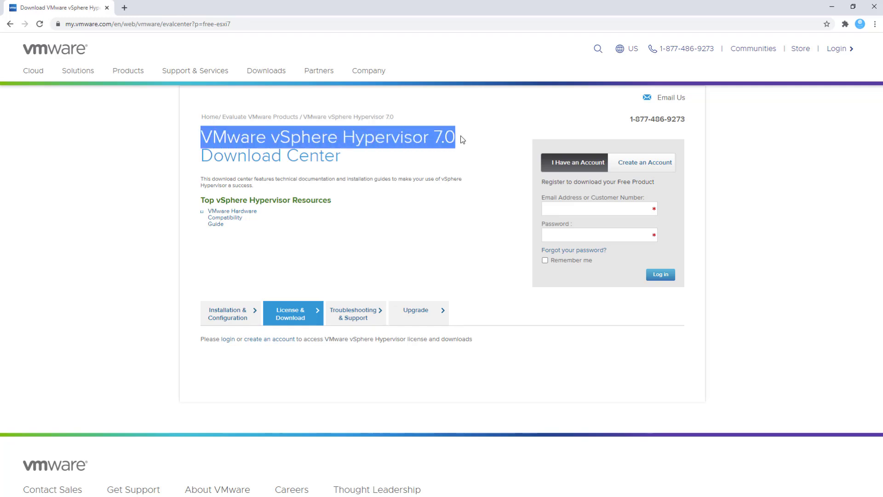
left_click(832, 7)
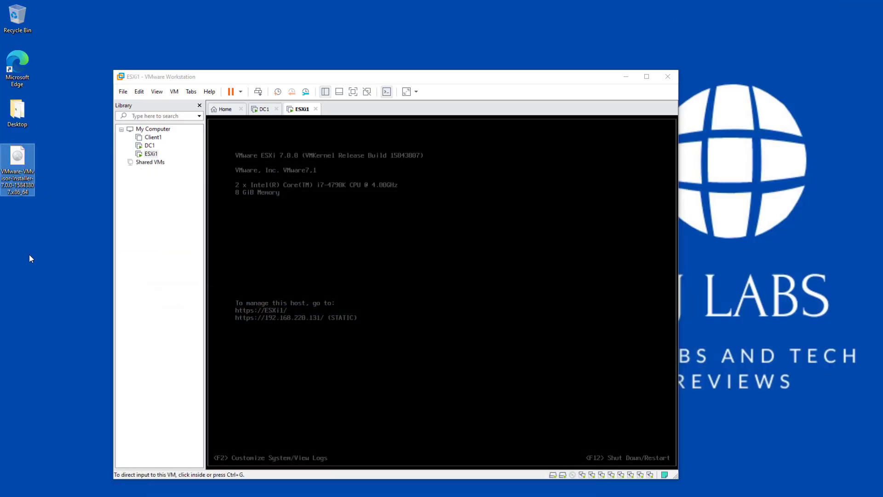
Step: Check the ESXi installer ISO on the desktop and glance at the download page again
left_click(21, 177)
left_click(283, 496)
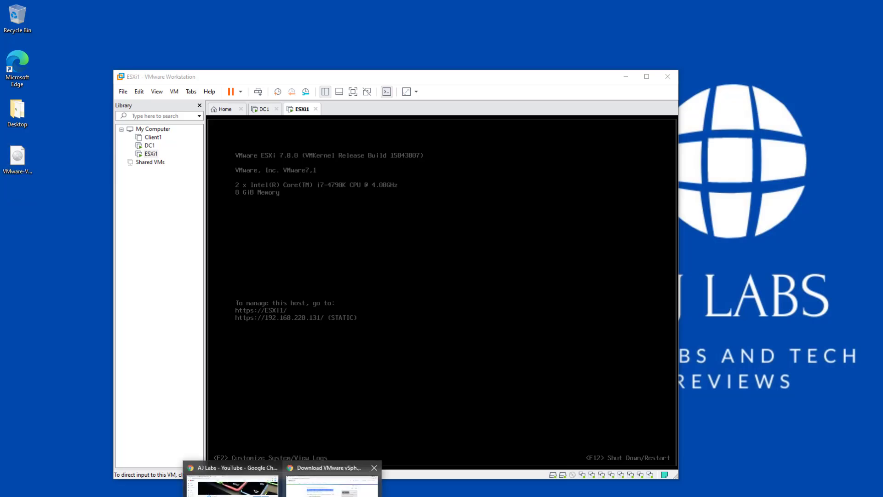
left_click(334, 483)
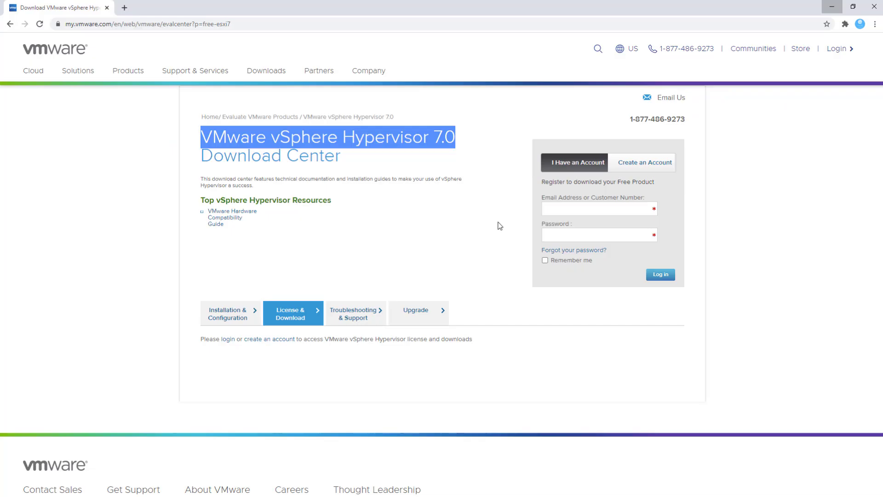
left_click(833, 7)
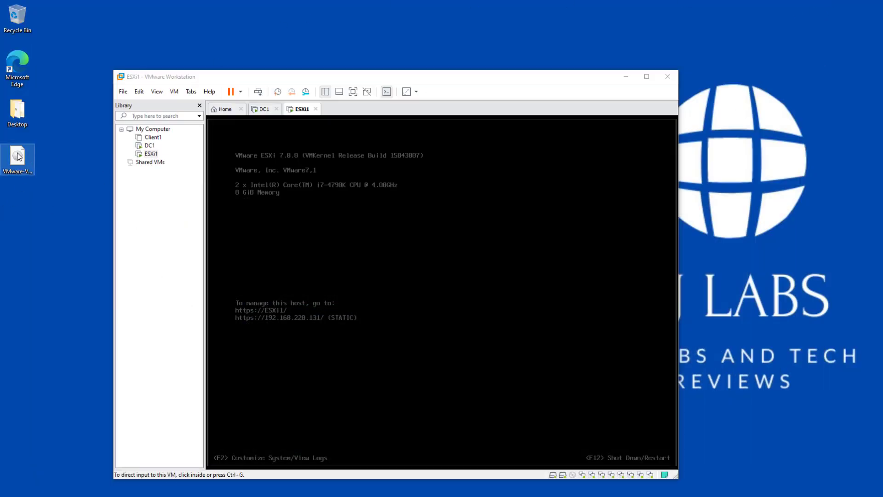
left_click_drag(235, 78, 211, 46)
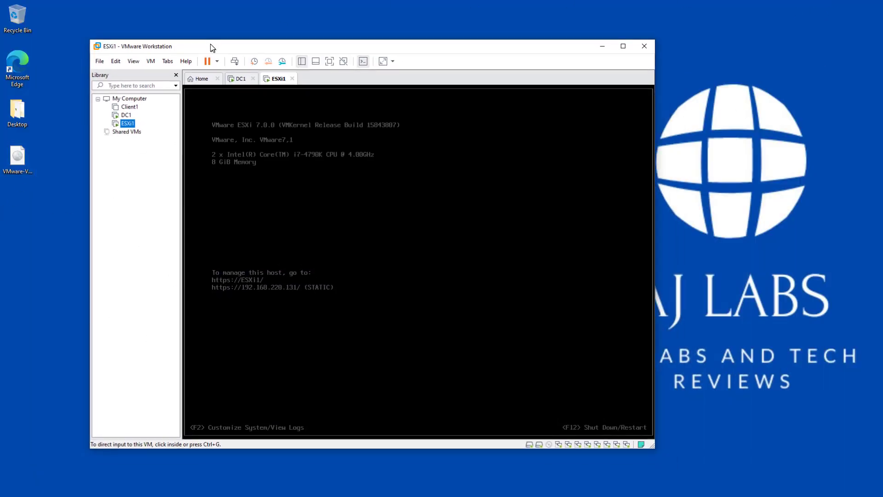
Step: Maximise Workstation and launch File > New Virtual Machine with the Typical configuration
double_click(257, 46)
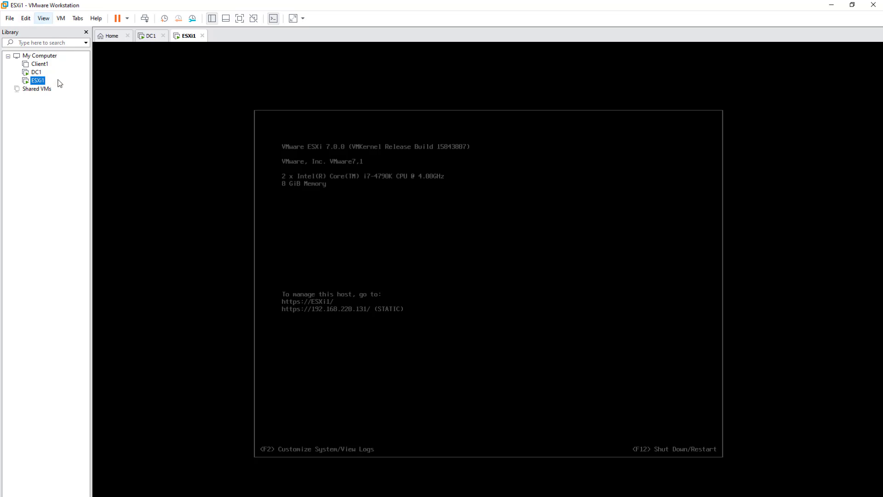
right_click(53, 98)
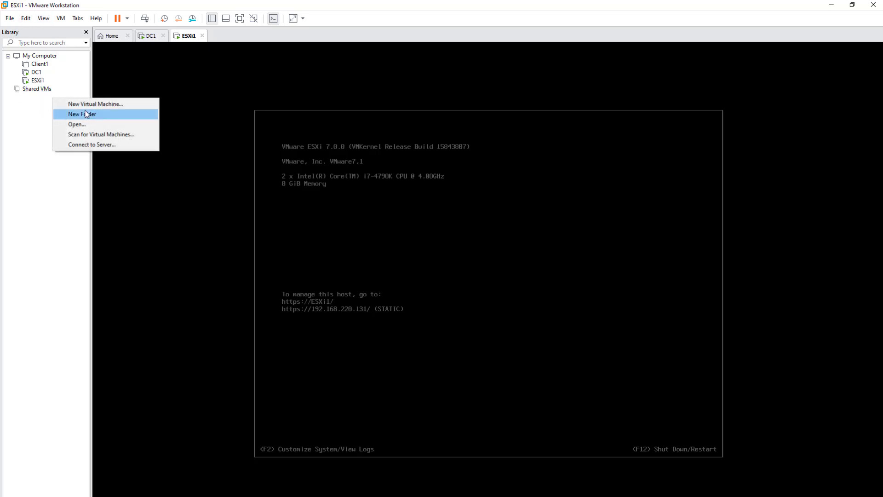
left_click(37, 121)
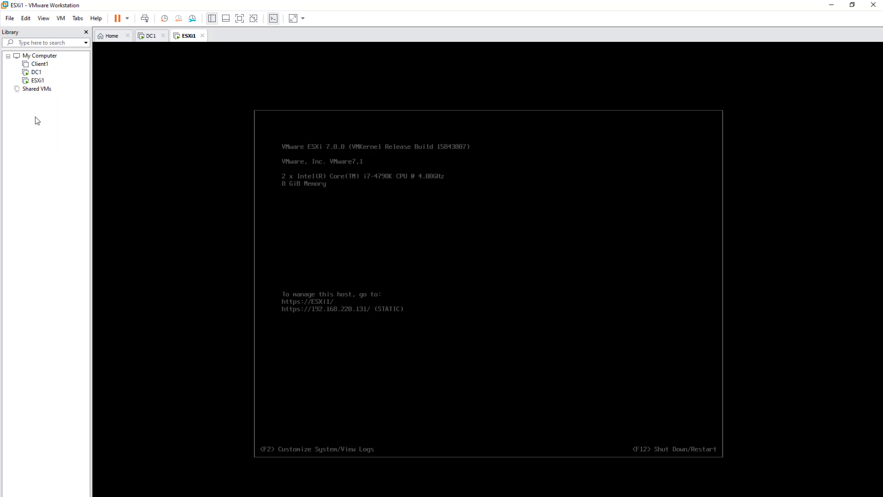
left_click(10, 18)
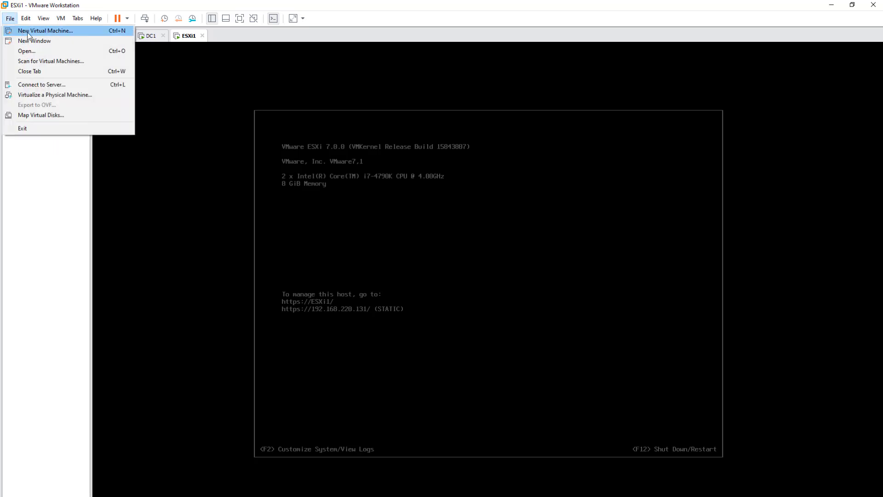
left_click(29, 32)
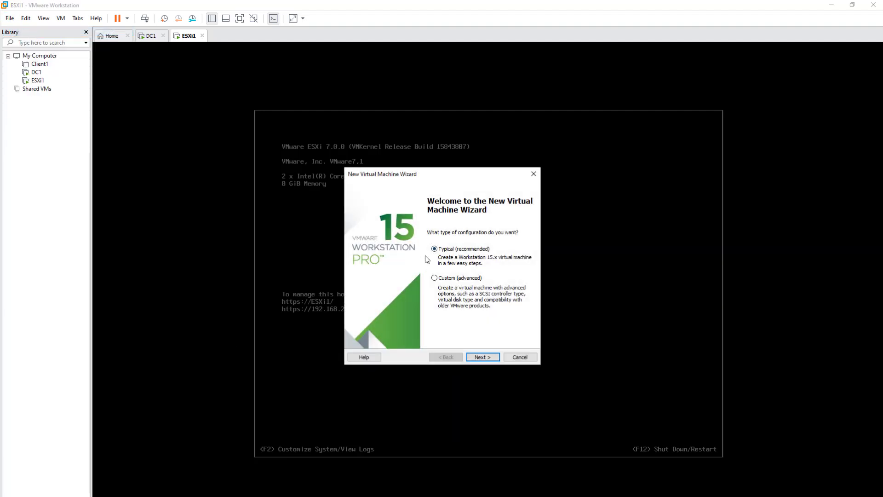
Step: Use the VMware-VMvisor installer ISO on the Desktop as the installation source
left_click(492, 359)
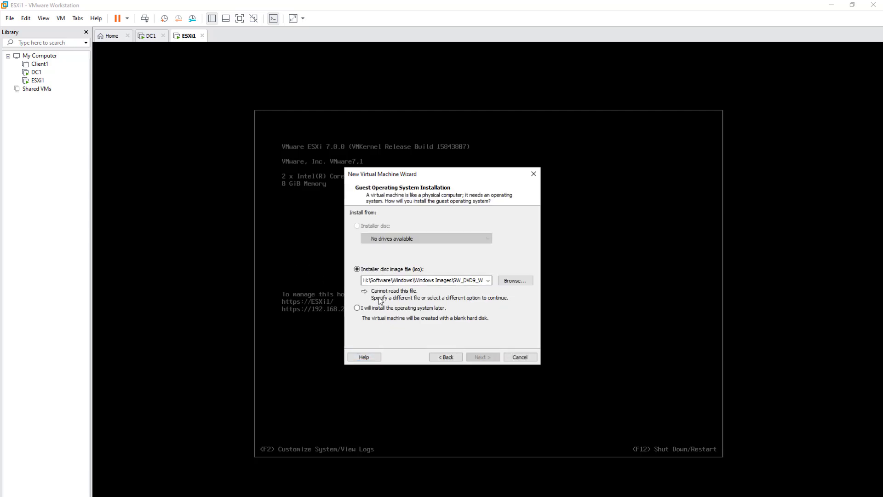
left_click(516, 280)
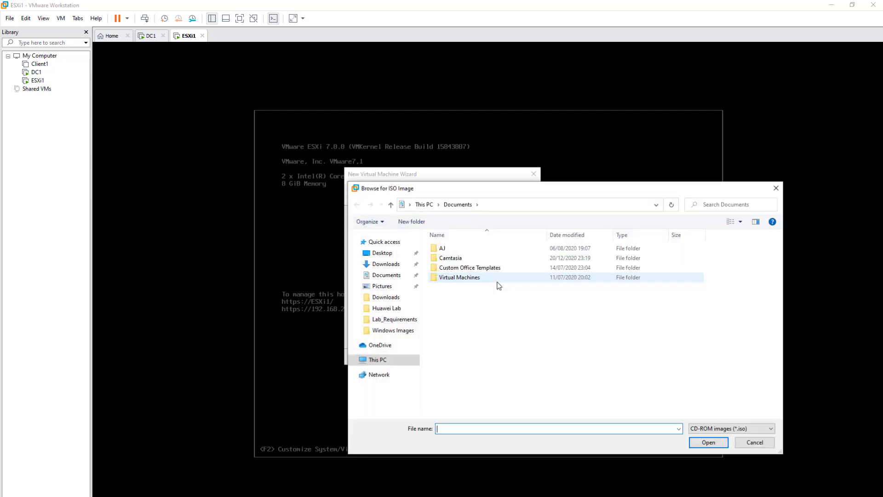
left_click(381, 253)
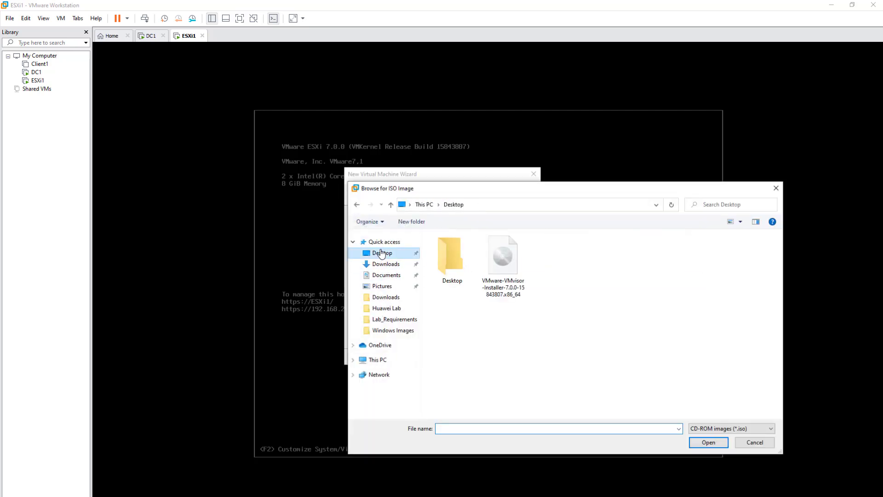
left_click(497, 260)
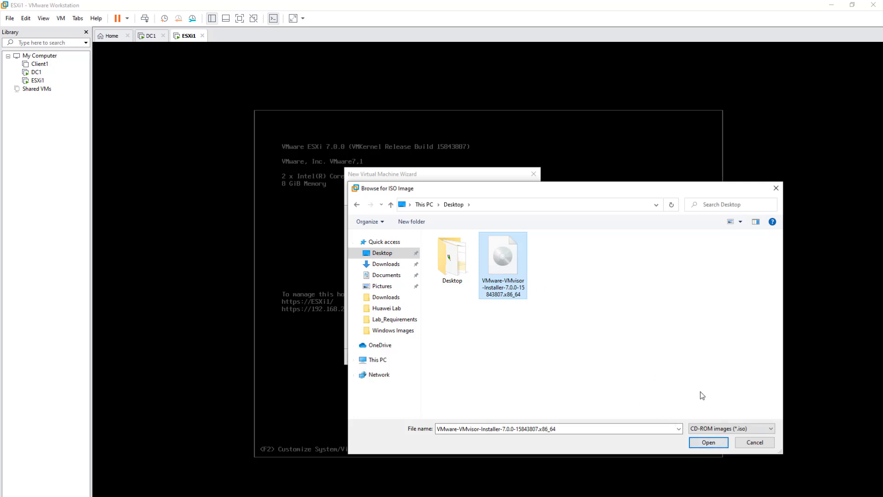
left_click(709, 442)
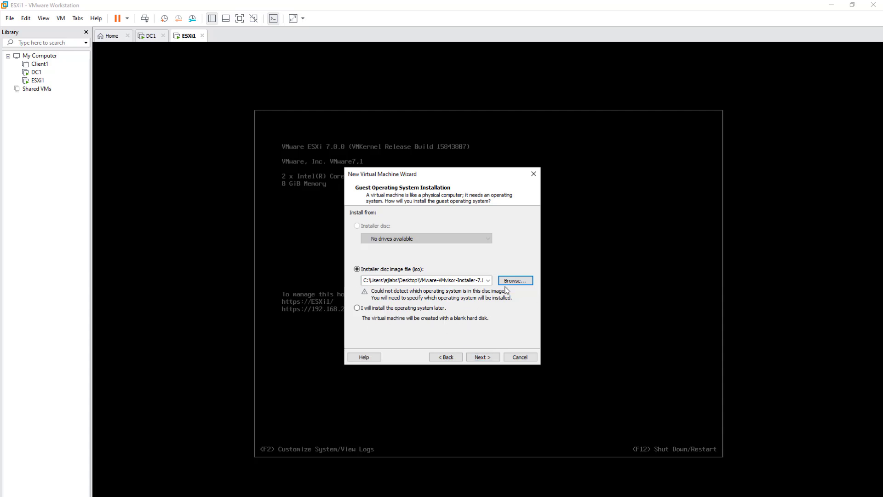
Step: Set the guest operating system to VMware ESX, version VMware ESXi 6.x
left_click(491, 357)
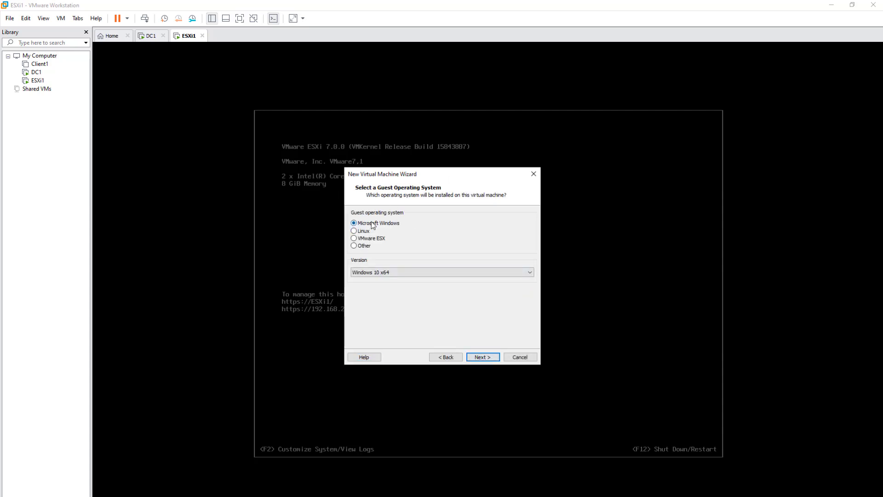
left_click(355, 239)
left_click(513, 272)
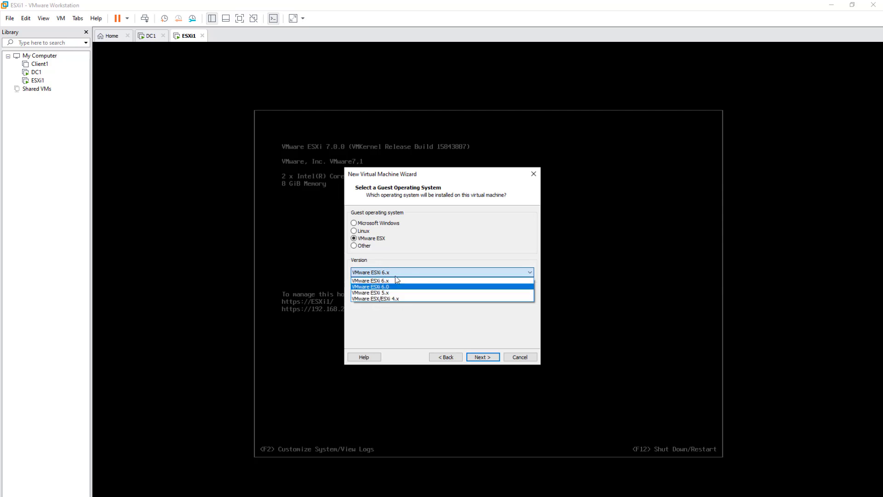
left_click(371, 282)
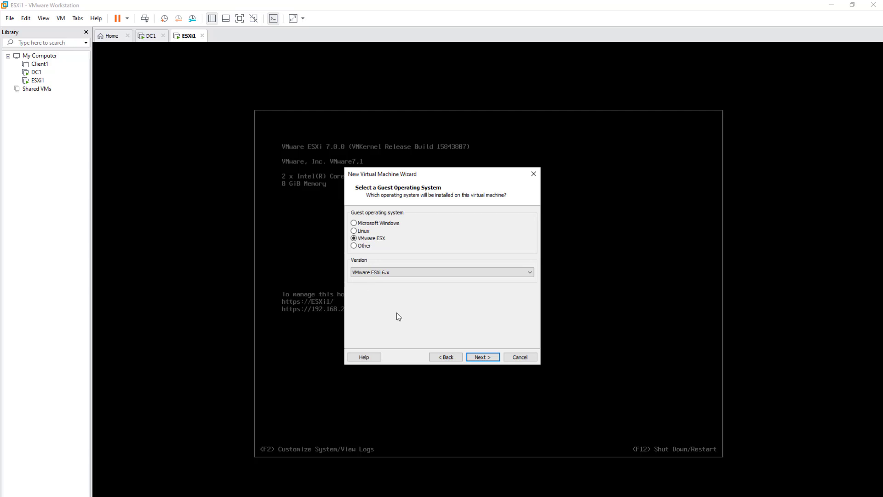
Step: Name the new virtual machine ESXi2
left_click(483, 357)
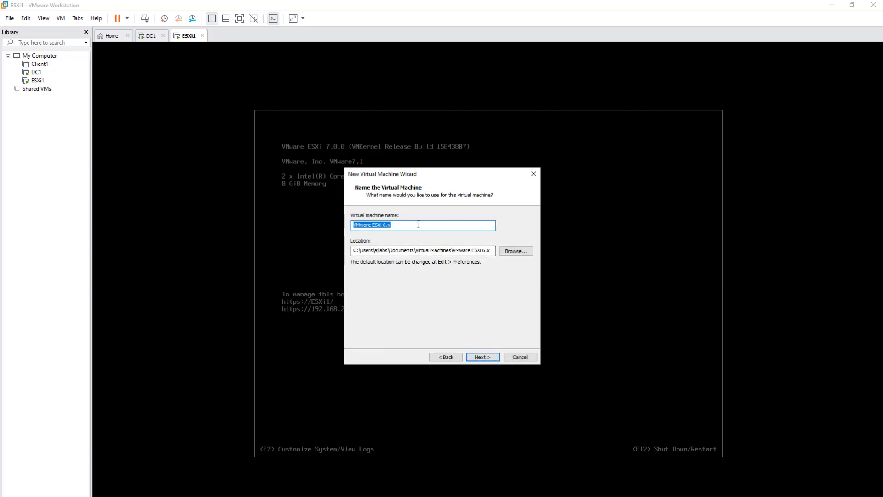
type("Es")
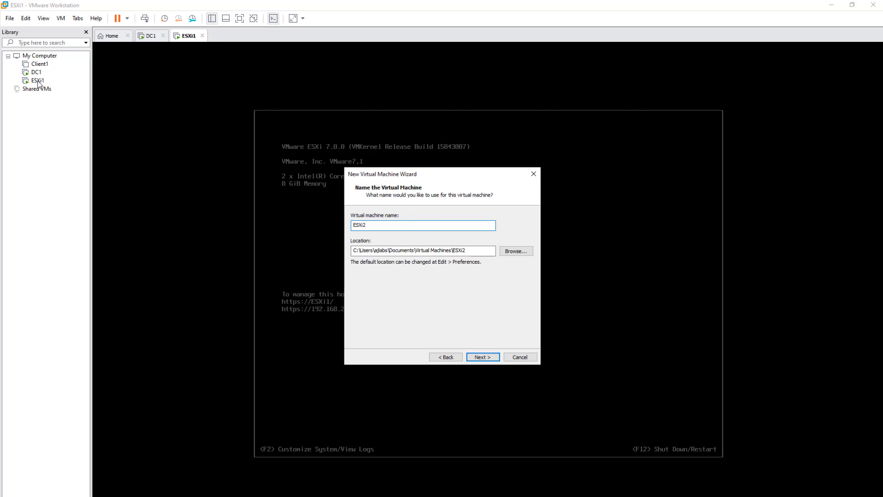
double_click(388, 224)
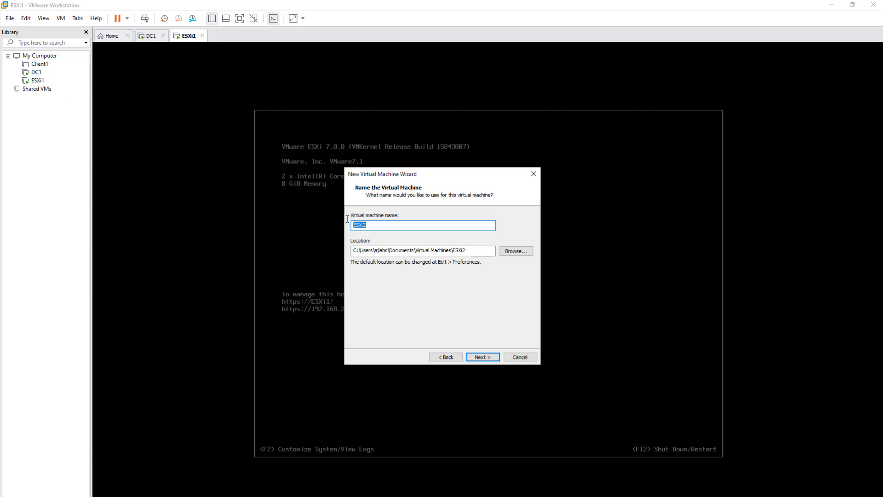
left_click(380, 227)
key("shift+Left")
key("shift+Left")
Step: Set its location to the VMs folder under 6TB (D:) > H-Drive-Backup
left_click(511, 254)
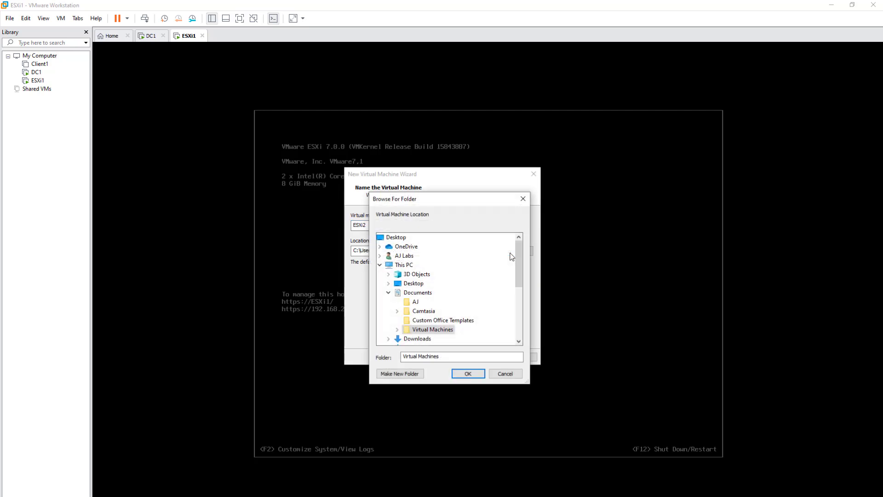
left_click_drag(518, 252, 511, 303)
left_click(418, 284)
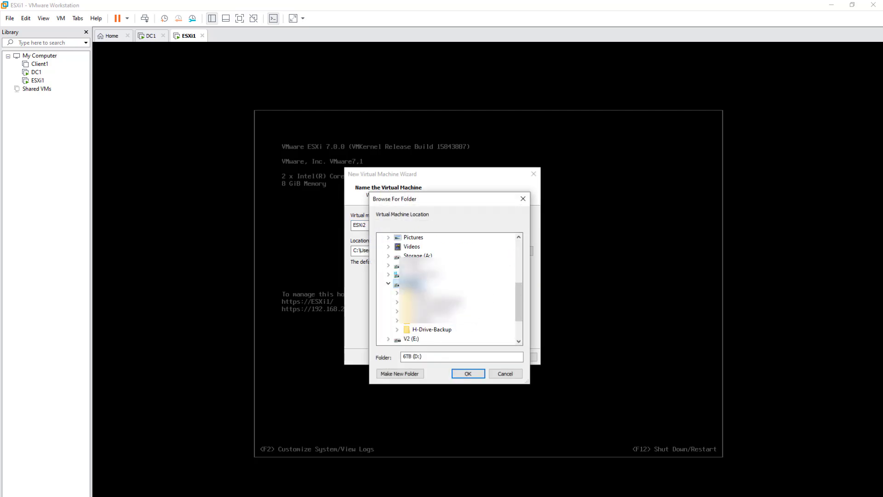
left_click(432, 329)
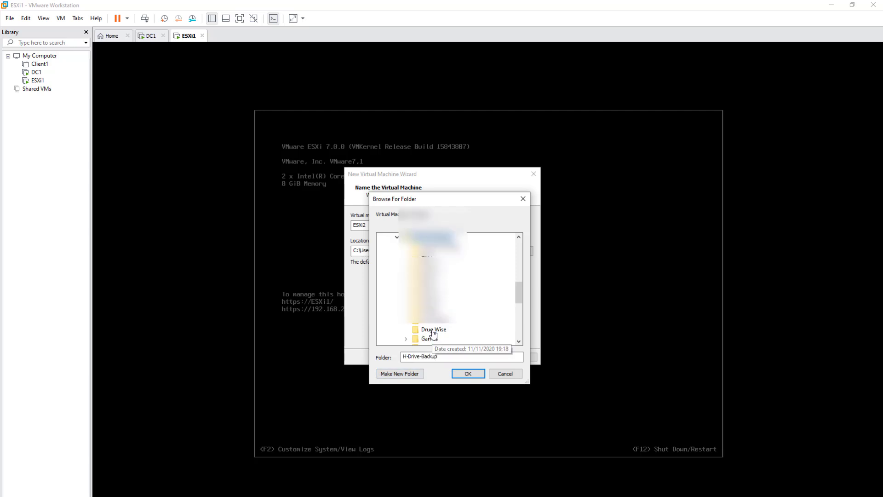
left_click_drag(522, 293, 516, 316)
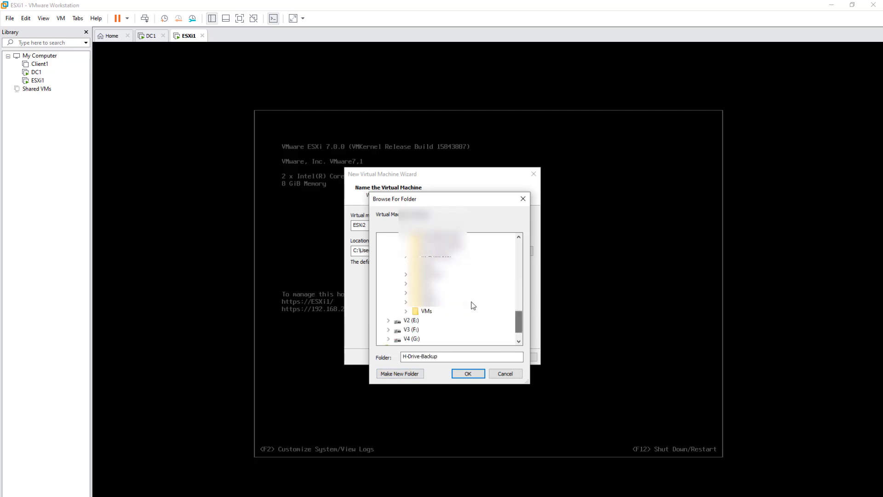
left_click(425, 307)
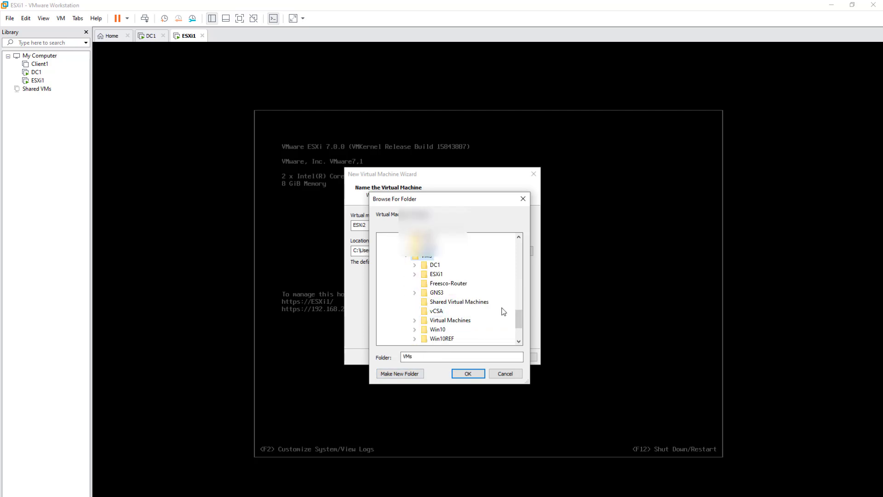
left_click(468, 373)
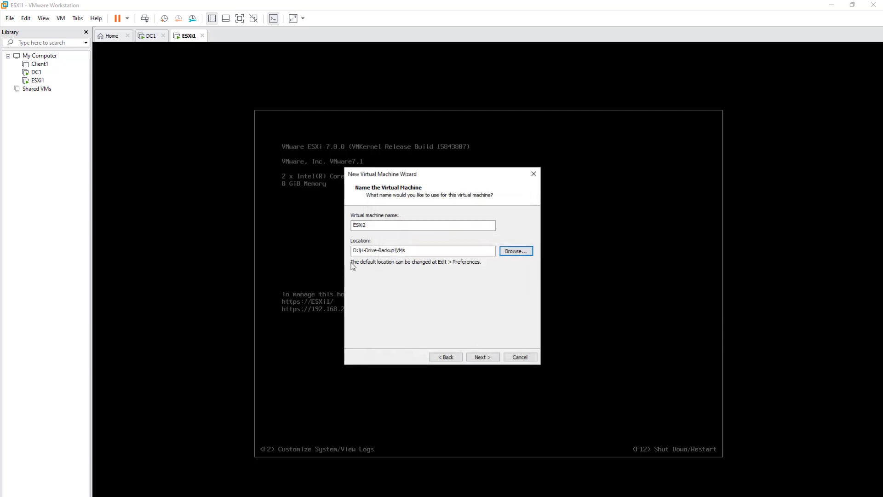
left_click_drag(409, 251, 352, 252)
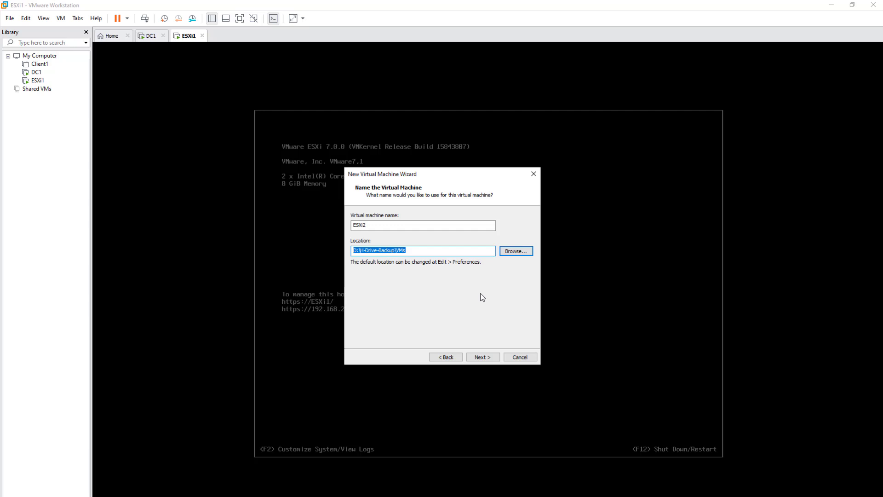
Step: Keep the 40 GB disk, review the 4096 MB / NAT summary, and finish creating ESXi2
left_click(483, 357)
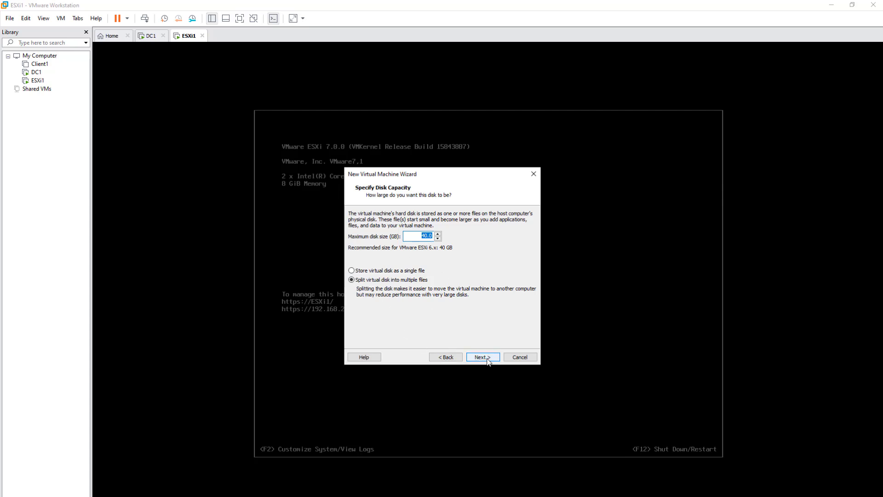
left_click(488, 360)
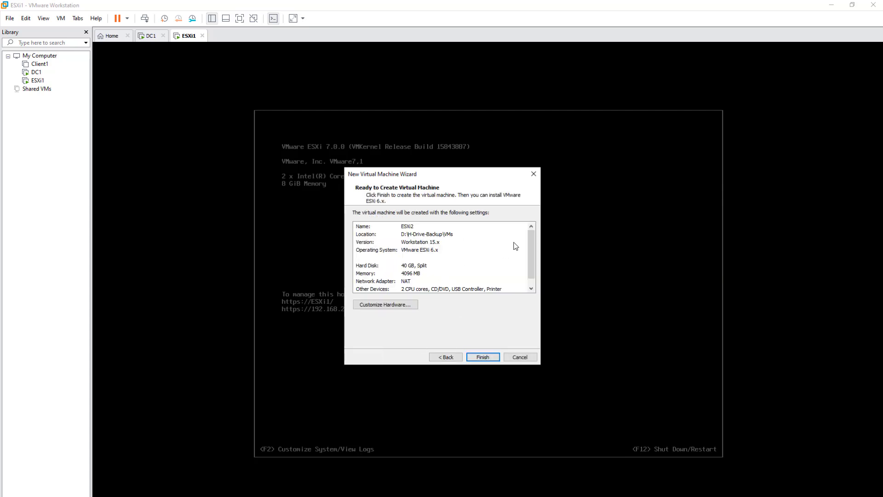
scroll(533, 263, "down", 1)
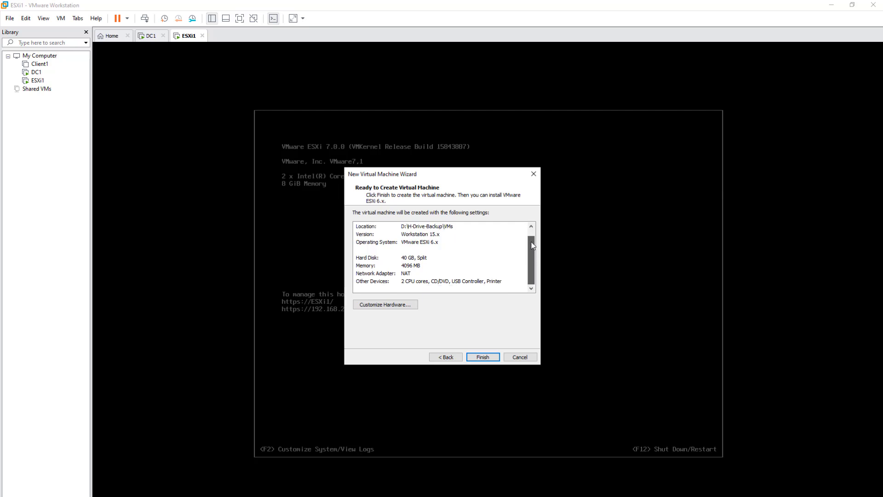
scroll(531, 246, "up", 1)
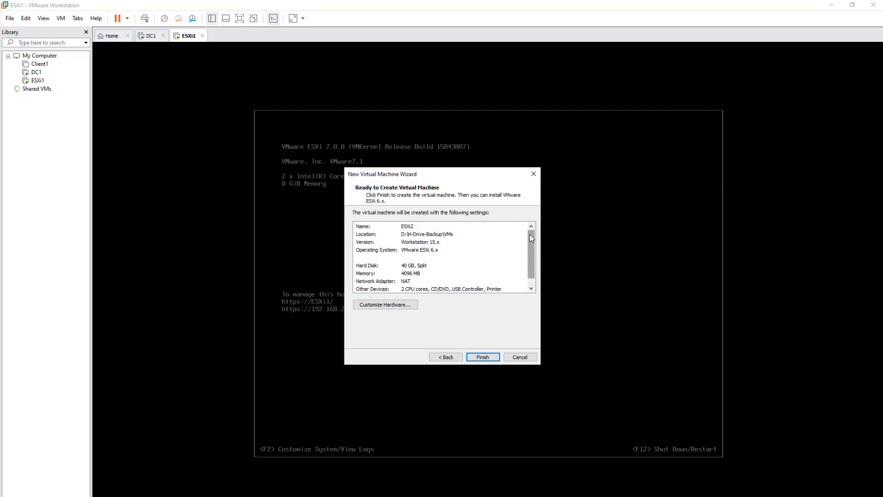
scroll(530, 235, "down", 1)
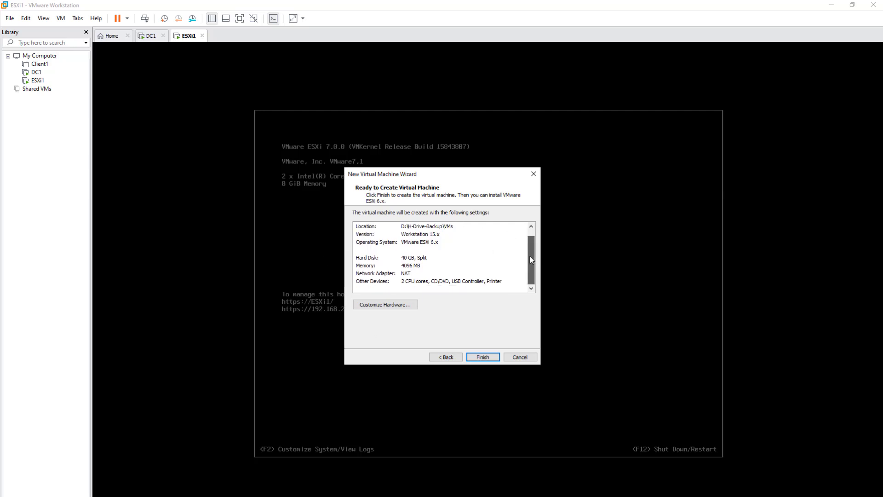
left_click(493, 360)
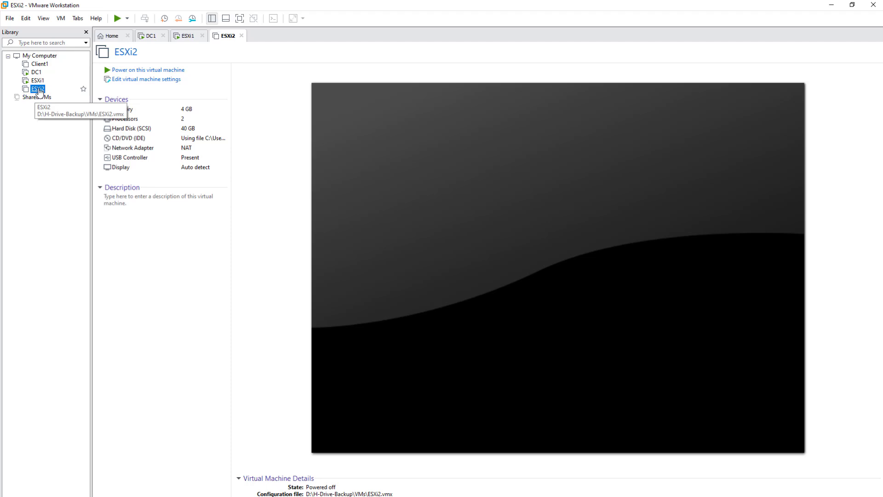
Step: Review ESXi2's context-menu actions, including Power, without powering the machine on
right_click(40, 91)
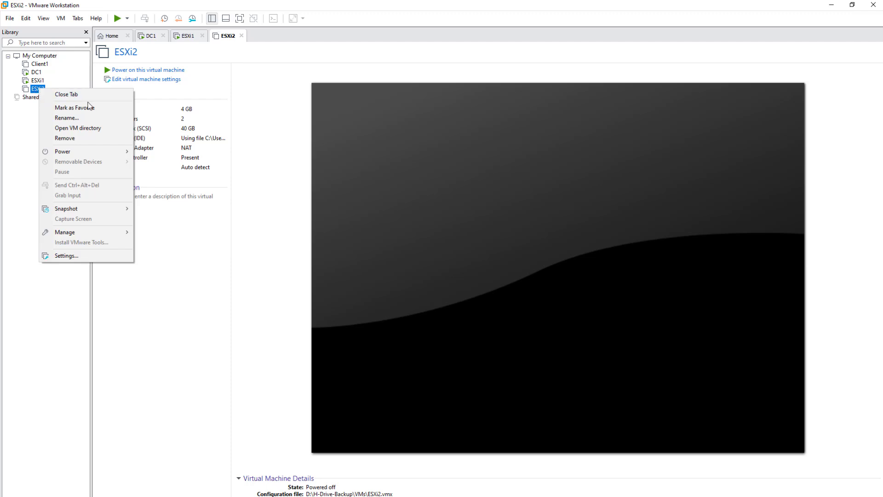
mouse_move(85, 152)
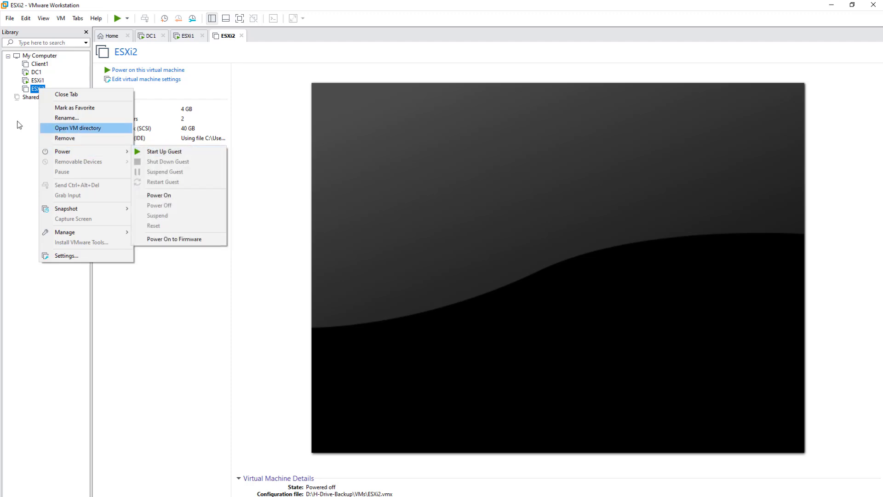
left_click(5, 127)
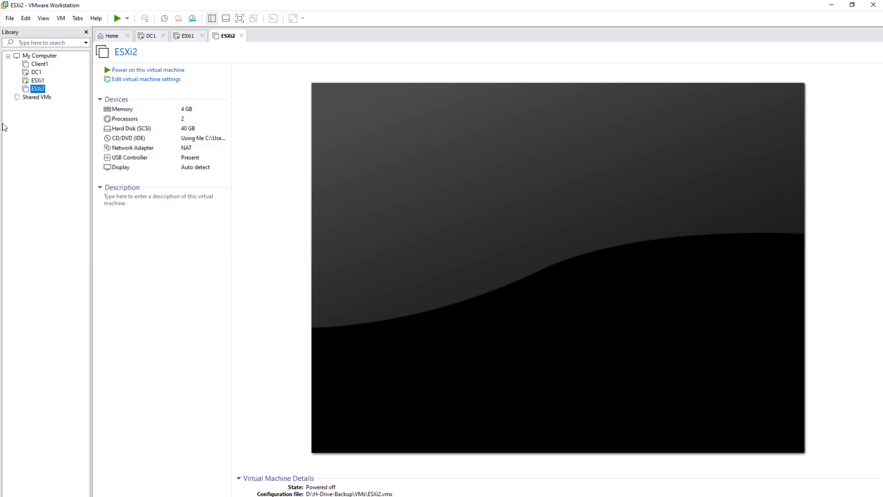
right_click(37, 91)
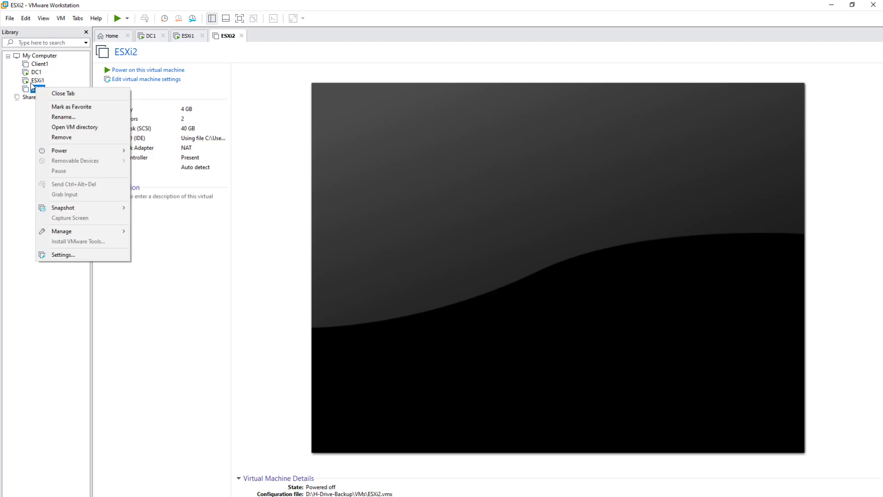
left_click(80, 255)
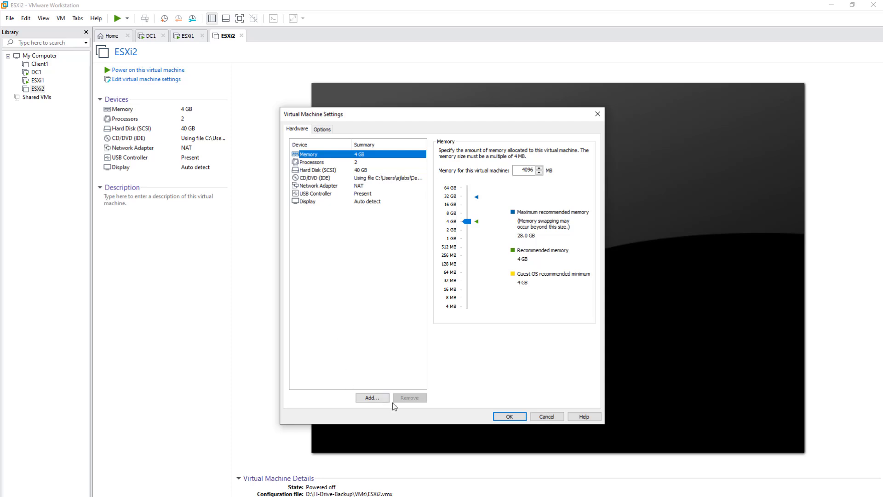
left_click(547, 417)
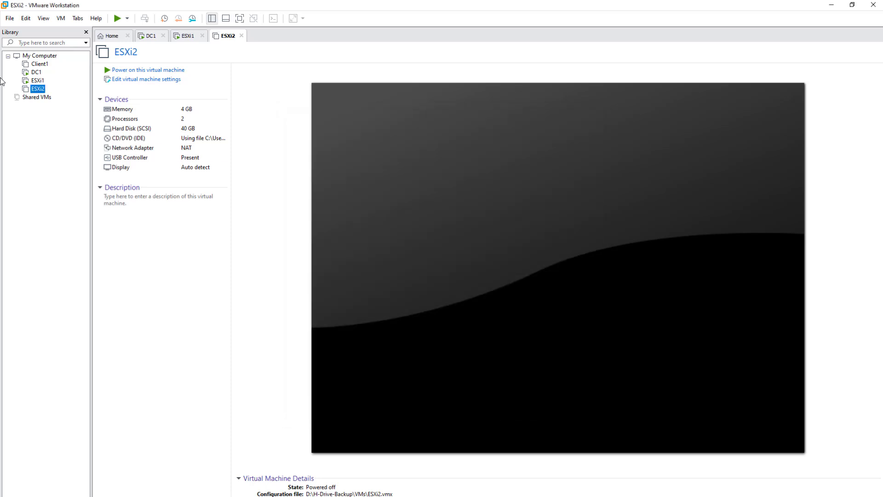
right_click(33, 84)
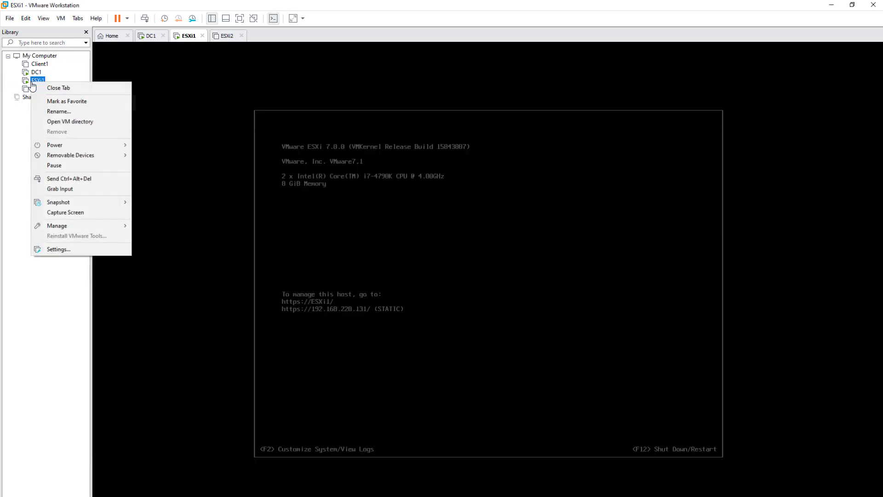
left_click(81, 251)
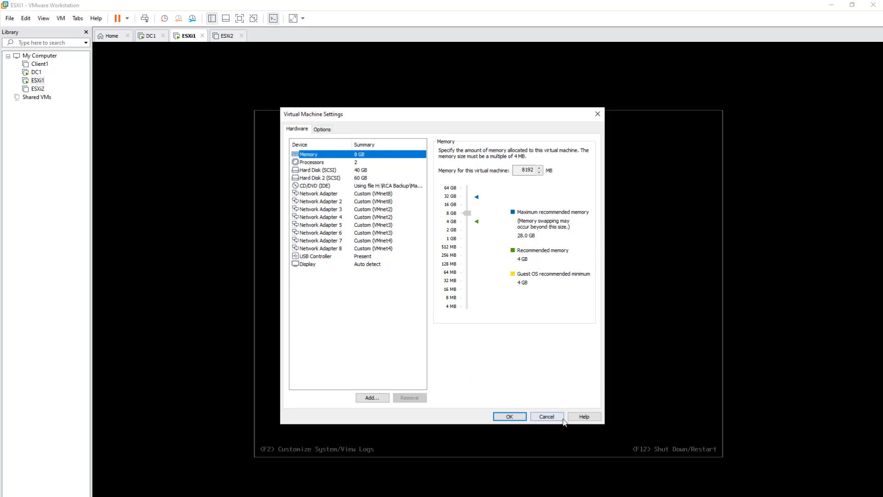
left_click(545, 416)
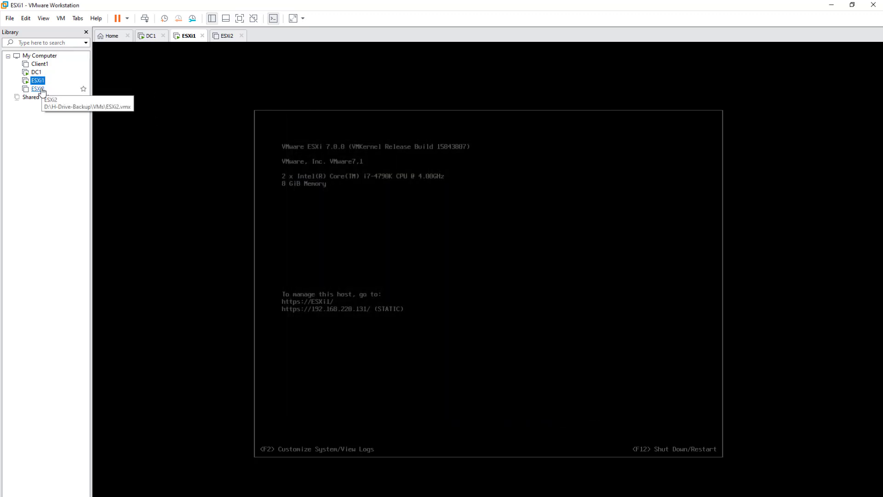
right_click(41, 90)
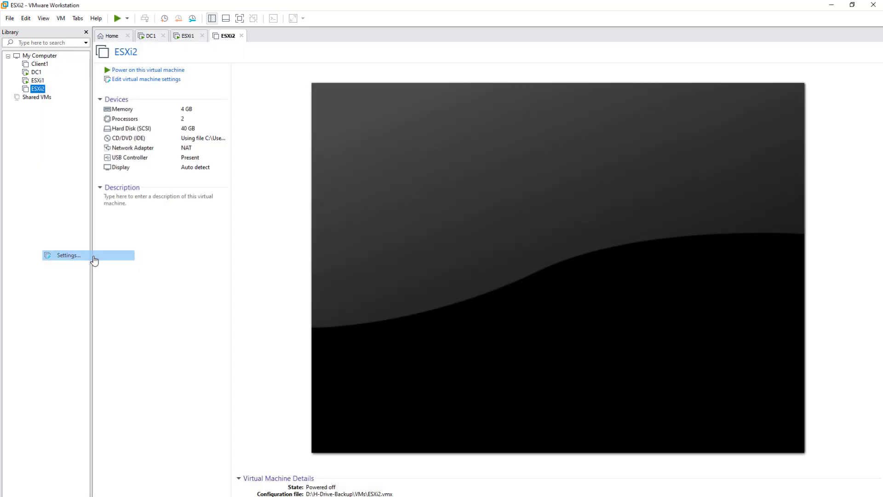
Step: Add a second network adapter to ESXi2, connected to a custom network
left_click(93, 255)
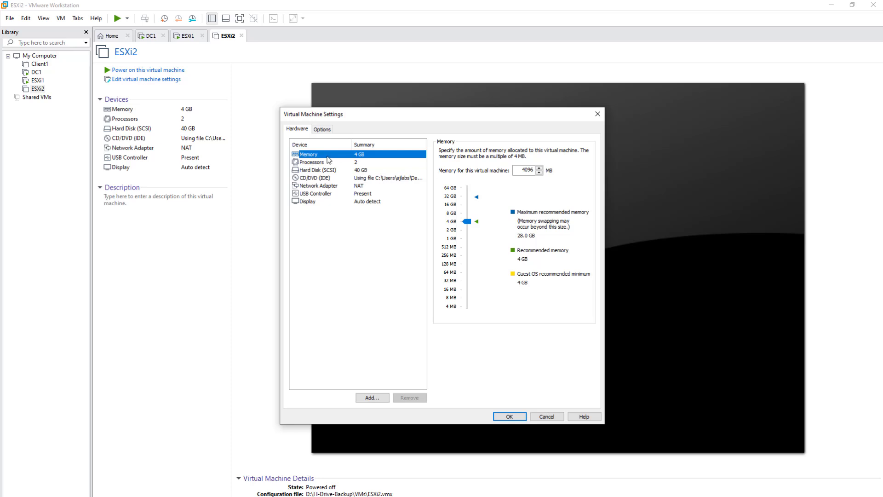
left_click(373, 399)
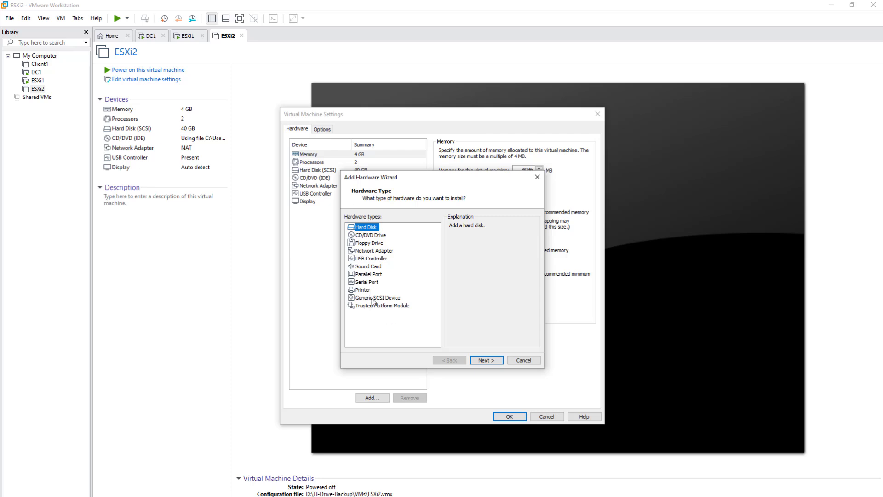
left_click(374, 252)
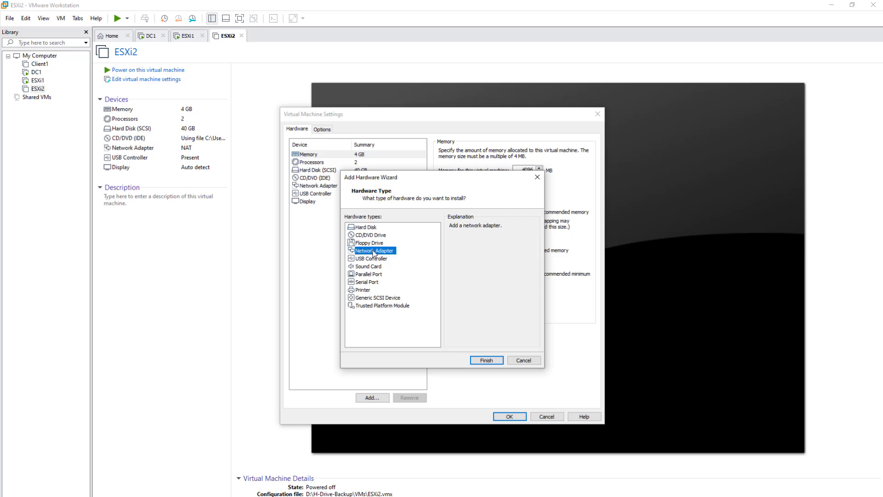
left_click(487, 361)
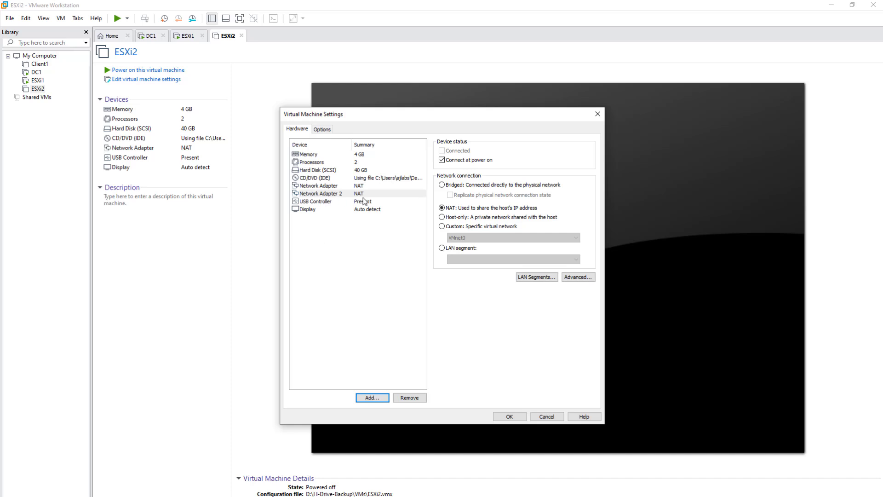
left_click(442, 226)
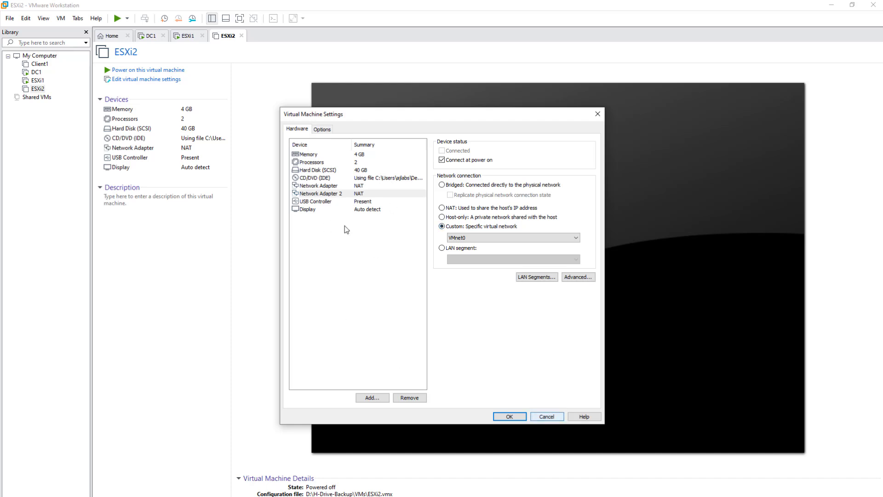
Step: Switch the first adapter to Custom (VMnet0) as well and save the settings
left_click(317, 186)
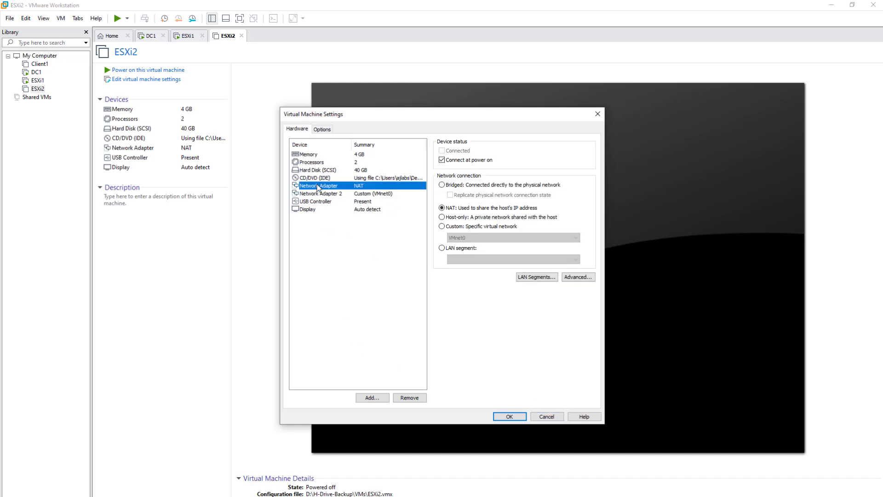
left_click(442, 227)
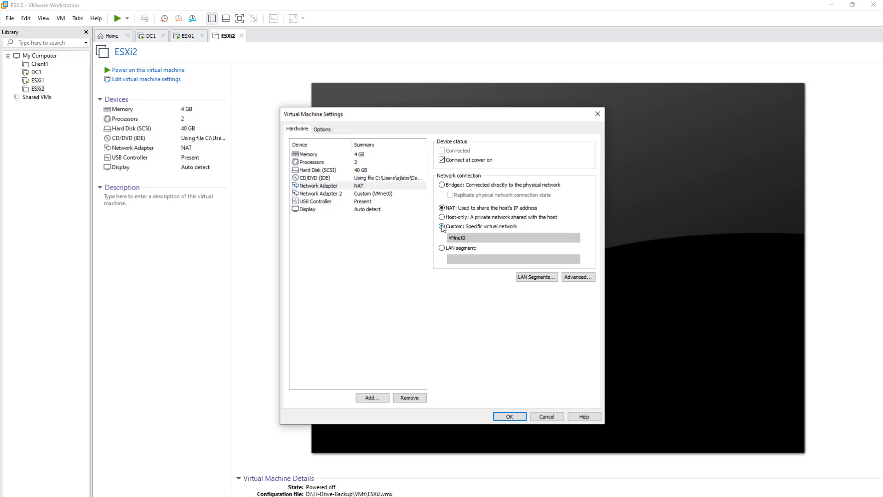
left_click(328, 193)
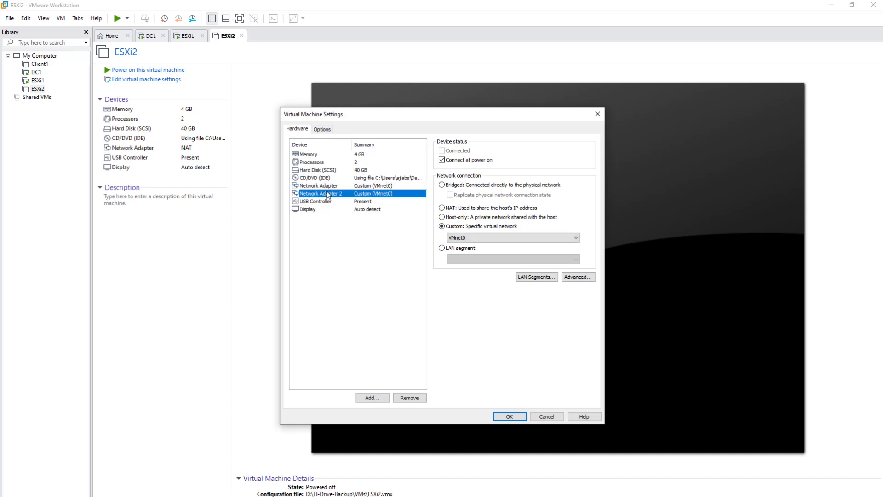
left_click(519, 416)
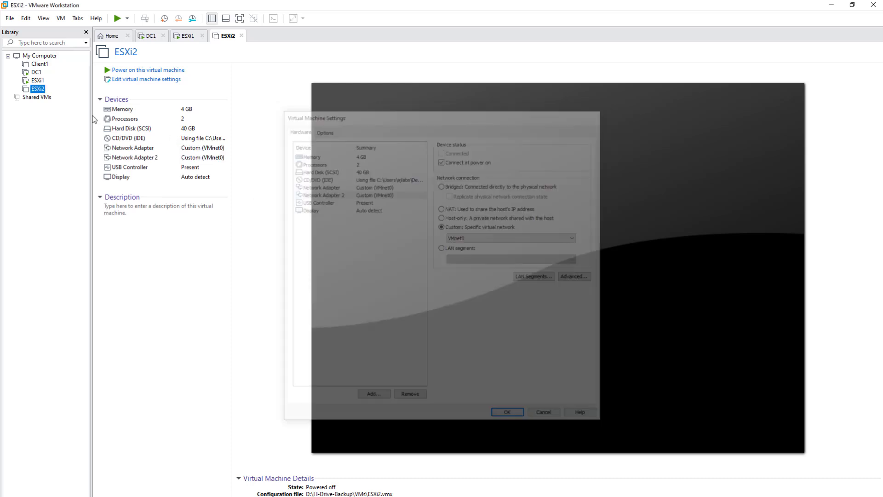
right_click(36, 82)
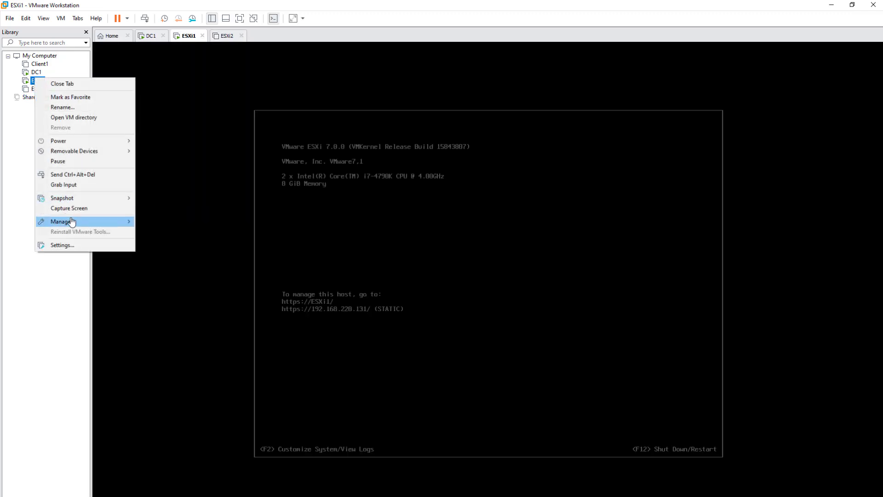
left_click(77, 246)
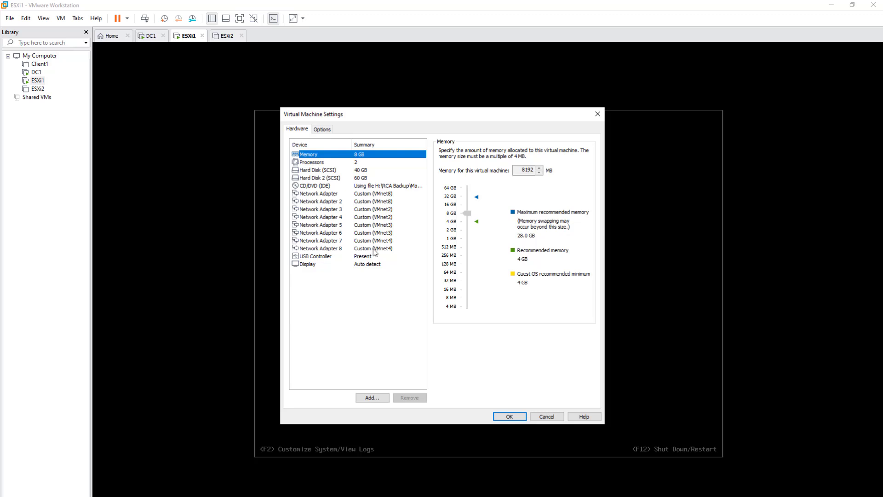
left_click(366, 195)
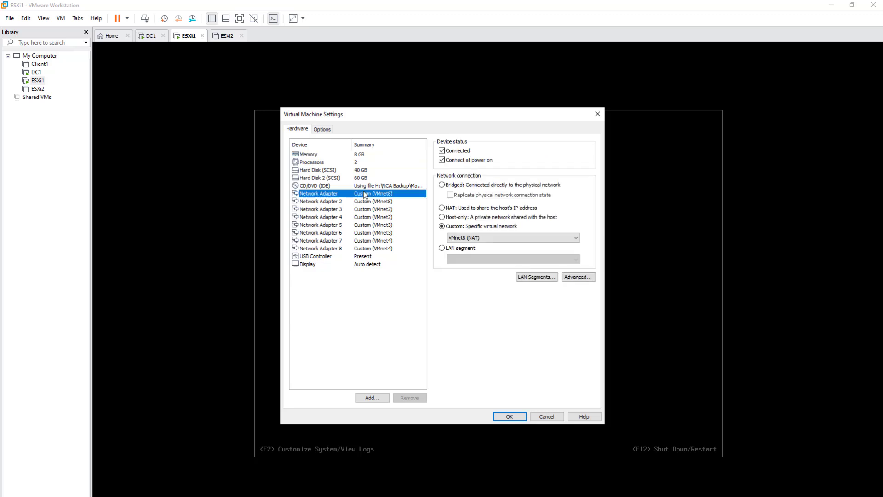
left_click(368, 202)
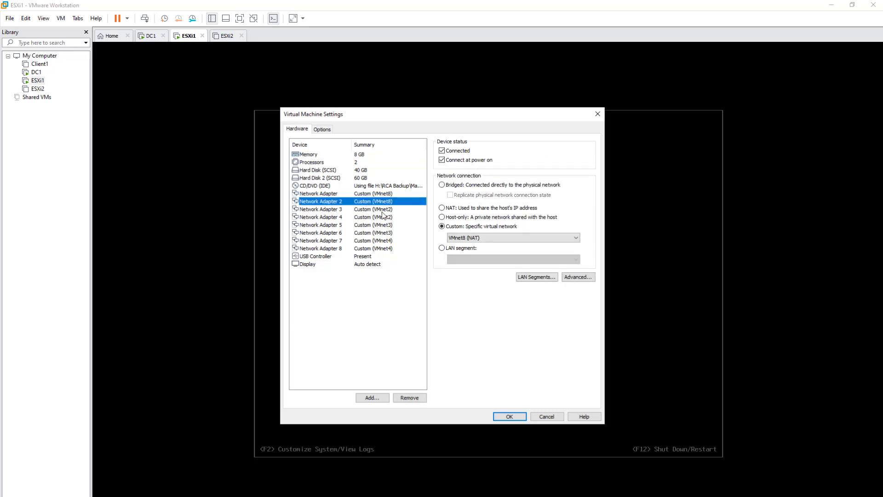
left_click(547, 417)
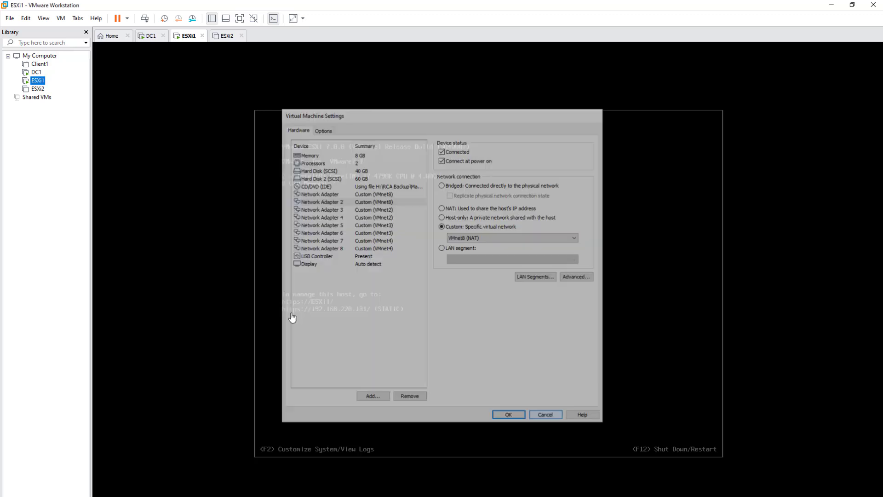
right_click(36, 88)
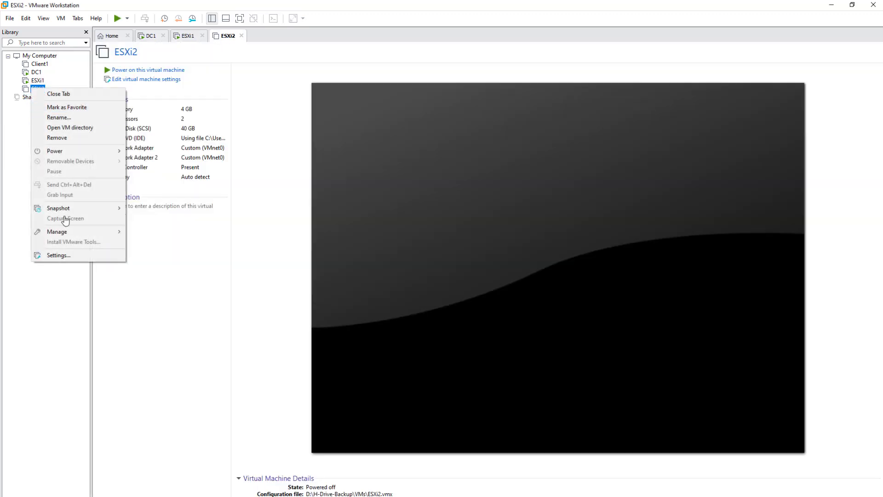
Step: Put ESXi2's first and second network adapters on VMnet8 (NAT) and start the Add Hardware Wizard
left_click(79, 255)
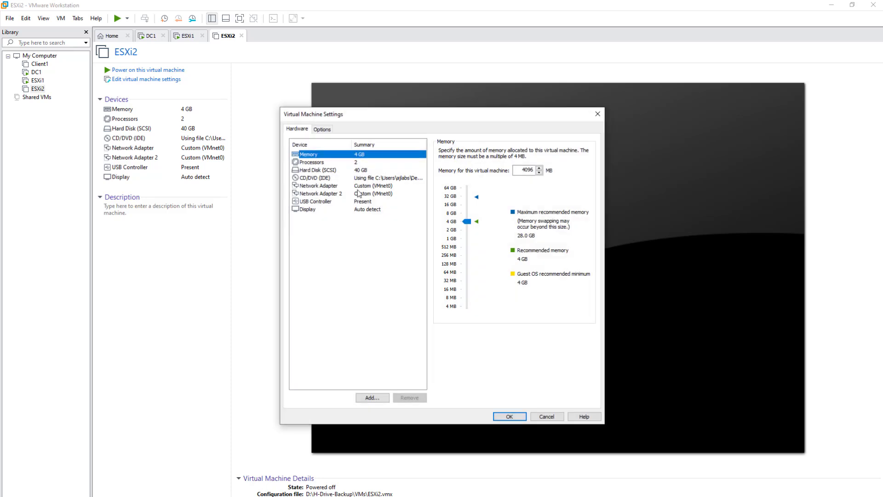
left_click(367, 186)
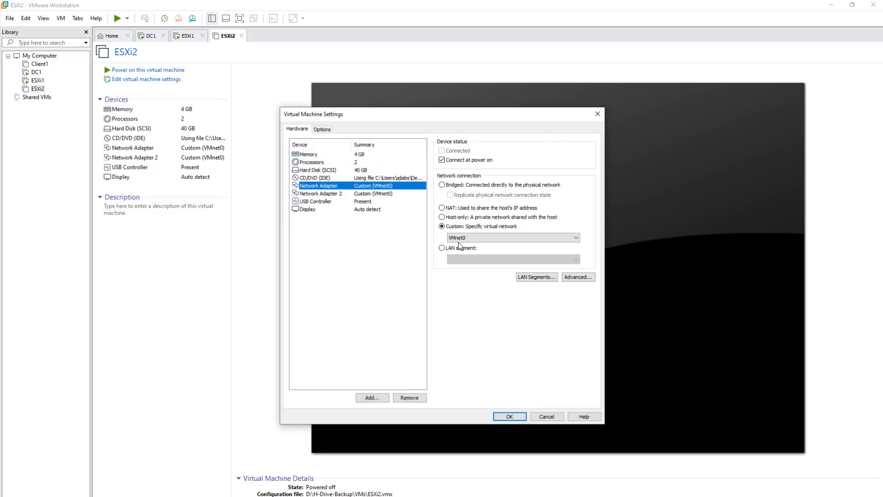
left_click(520, 238)
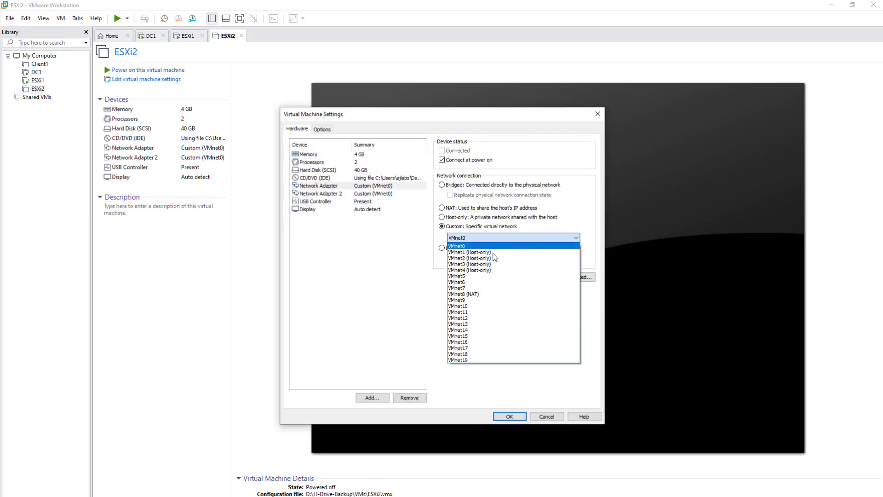
left_click(465, 294)
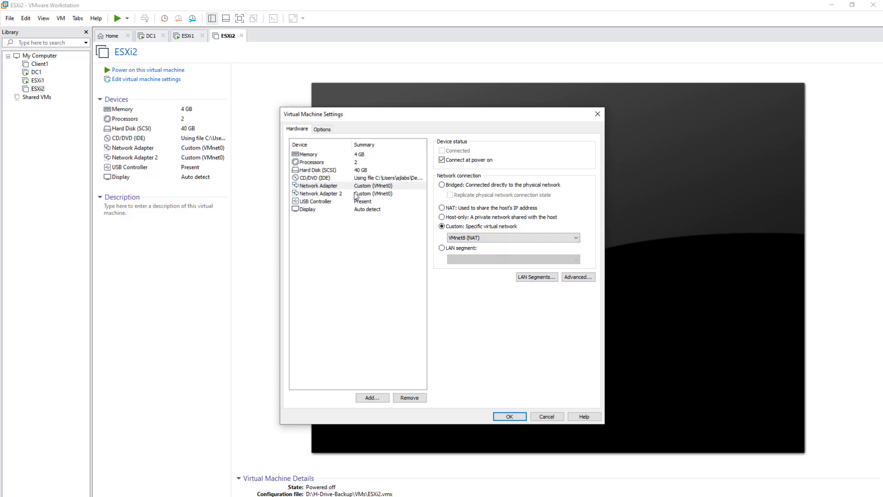
left_click(378, 195)
left_click(481, 238)
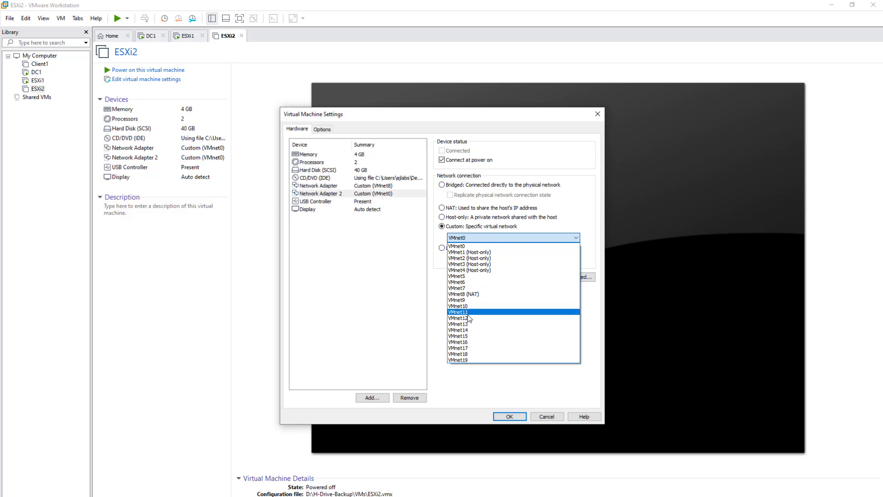
left_click(466, 294)
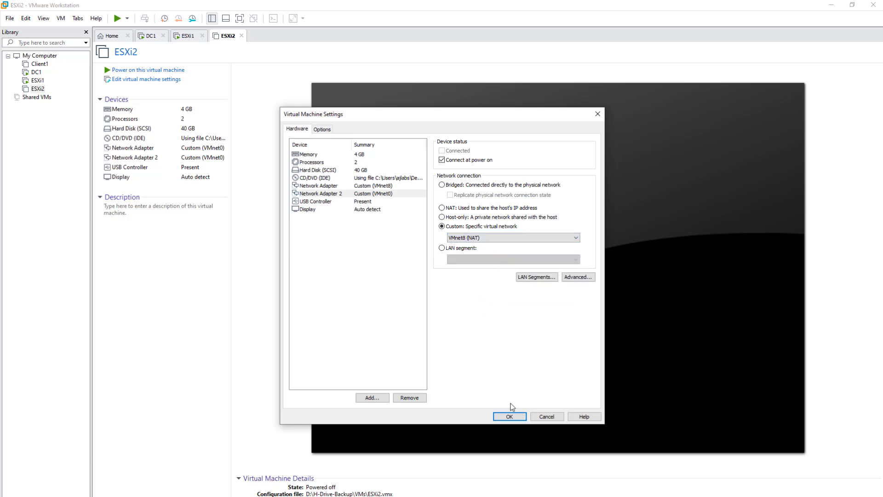
left_click(372, 397)
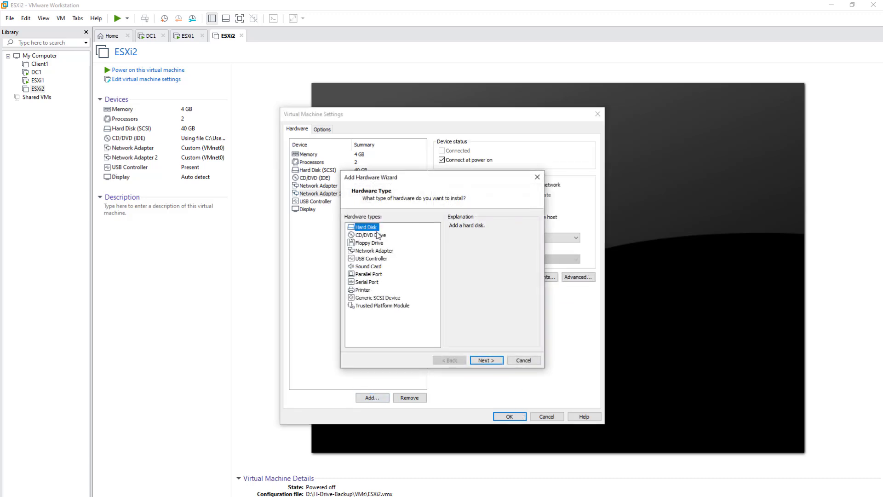
Step: Add network adapters 3 and 4, both on VMnet2 (Host-only)
left_click(372, 251)
left_click(487, 361)
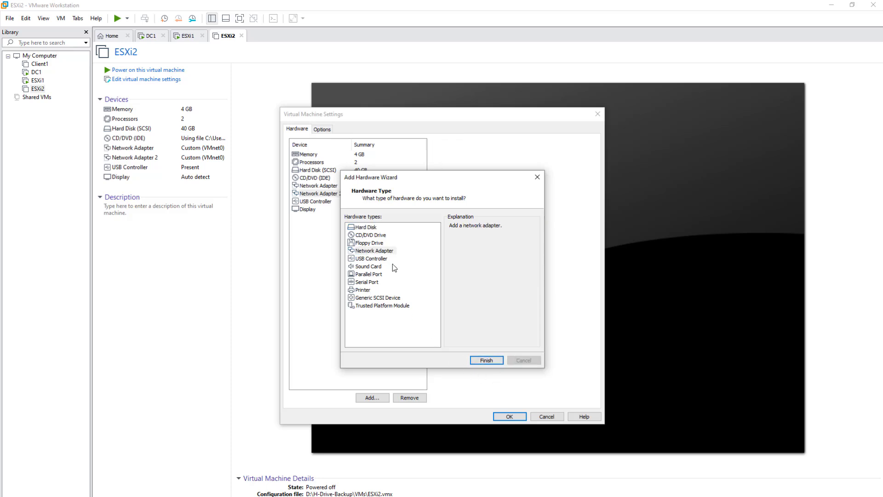
left_click(448, 228)
left_click(490, 238)
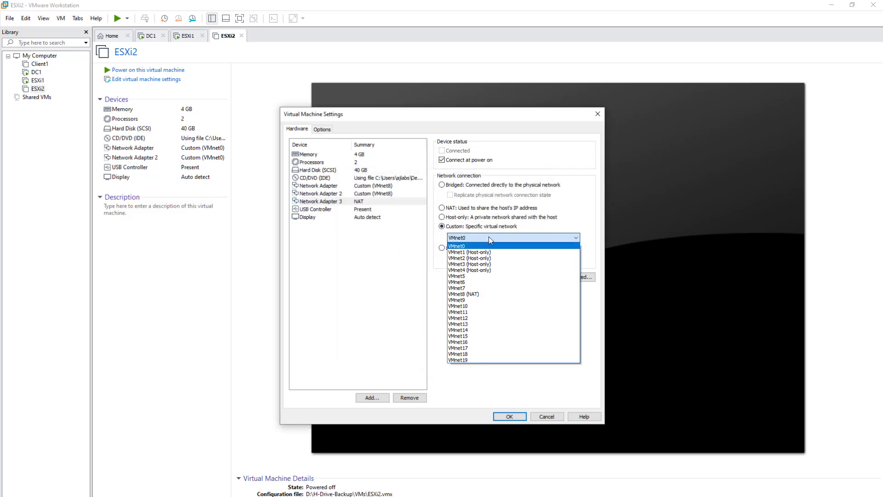
left_click(487, 258)
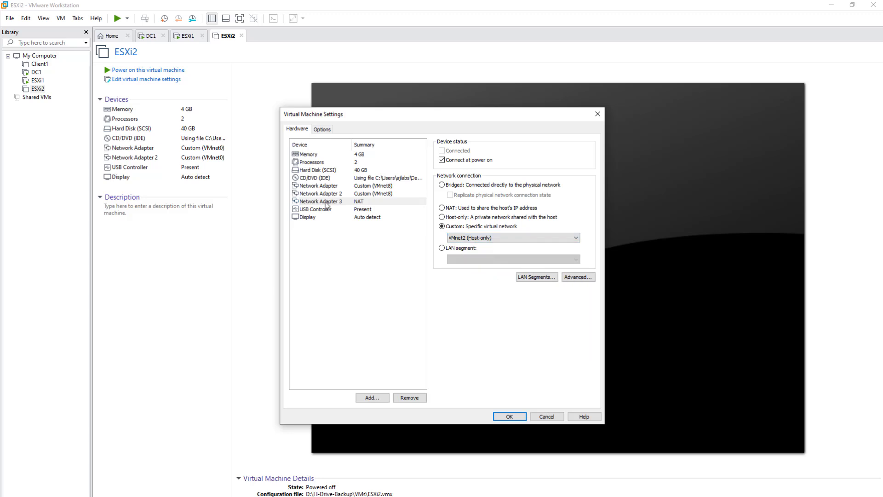
left_click(377, 398)
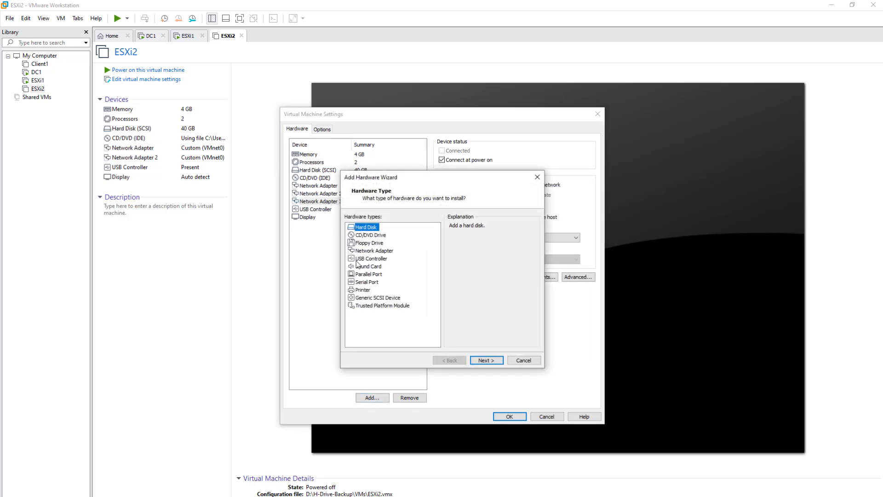
left_click(375, 251)
left_click(486, 360)
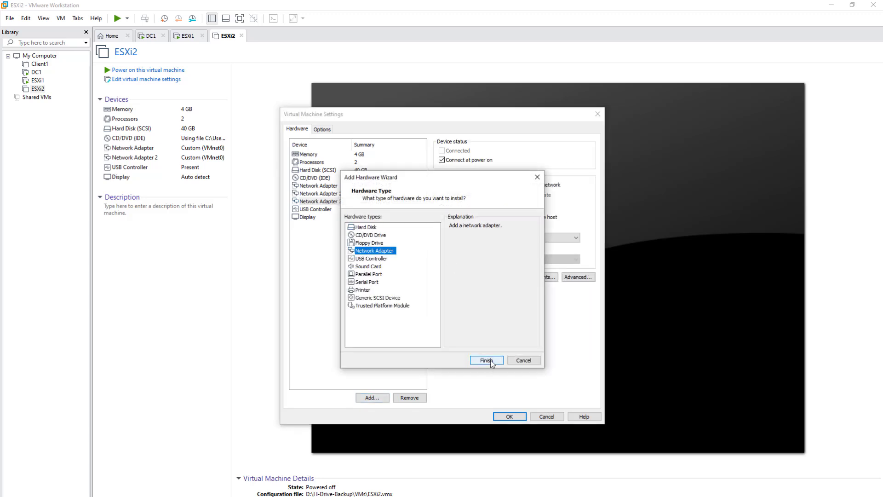
left_click(449, 228)
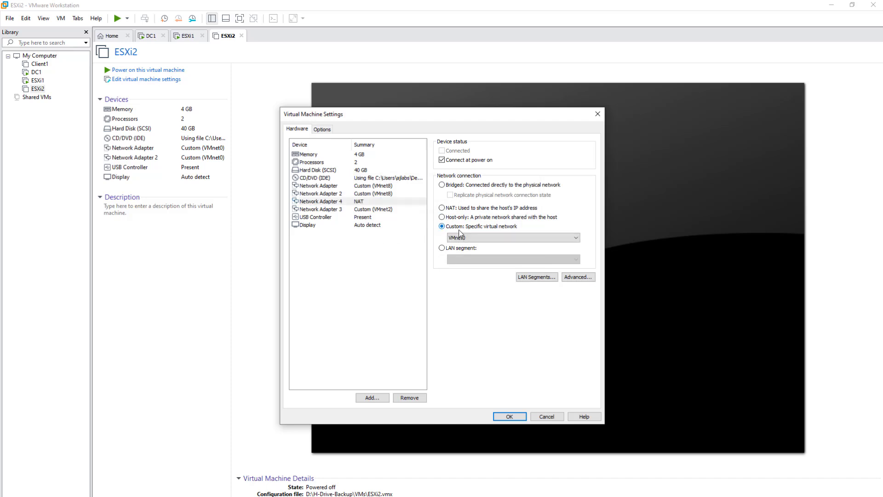
left_click(465, 236)
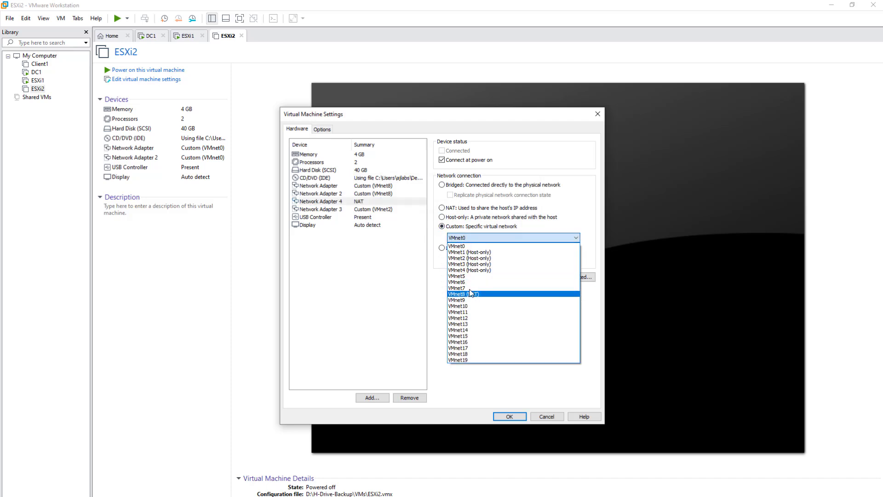
left_click(467, 258)
Step: Add network adapters 5 and 6, both on VMnet3 (Host-only)
left_click(371, 398)
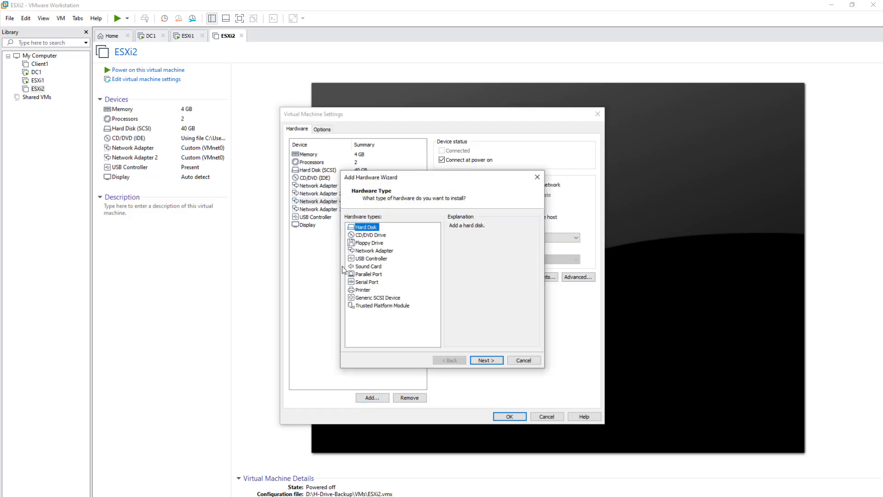
left_click(370, 250)
left_click(486, 361)
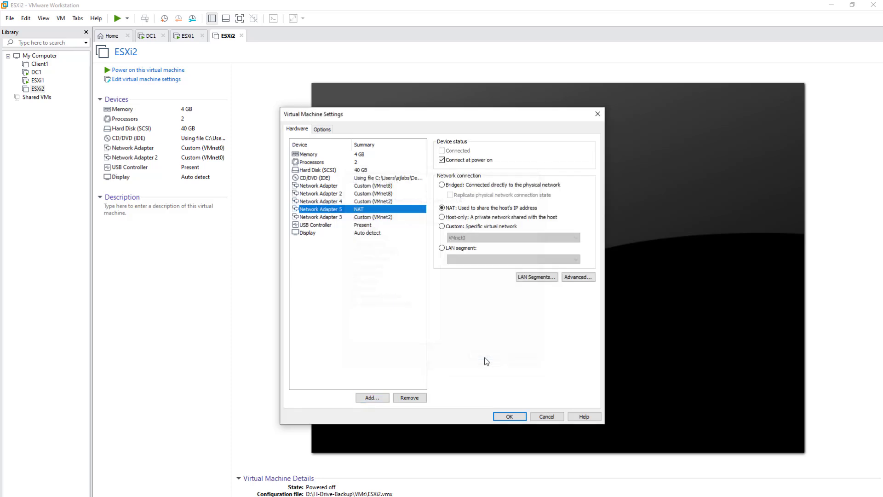
left_click(451, 227)
left_click(459, 237)
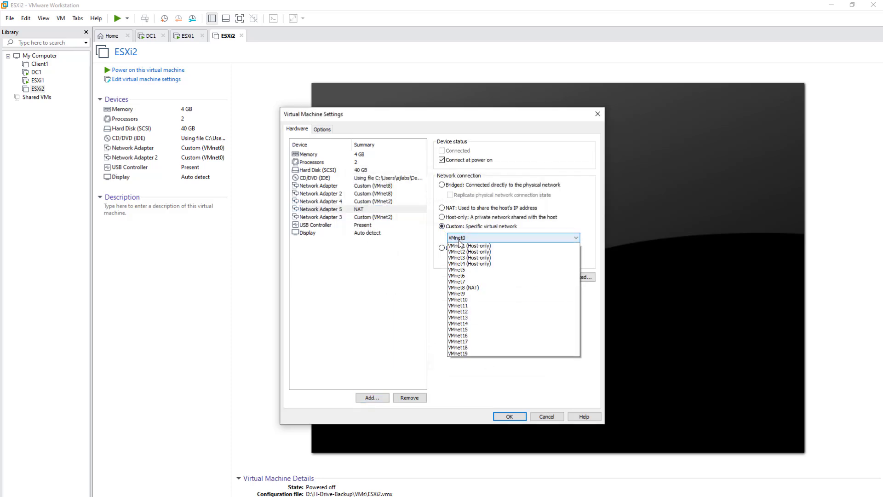
left_click(464, 264)
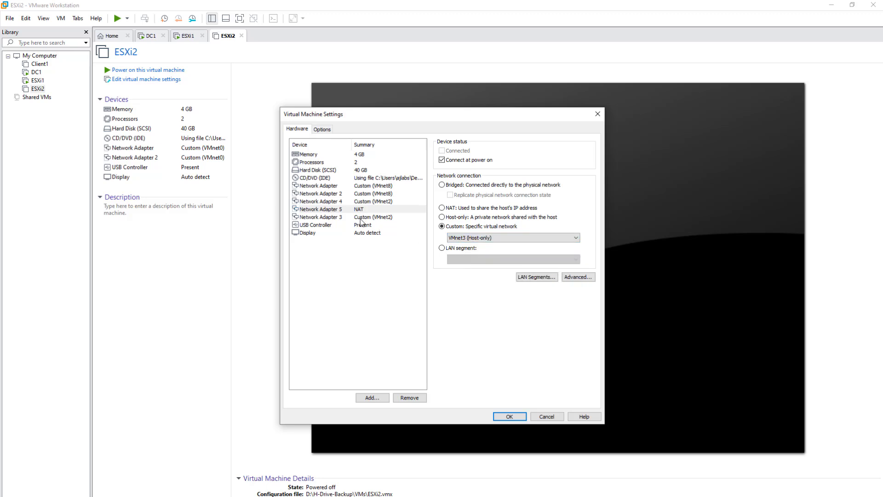
left_click(372, 398)
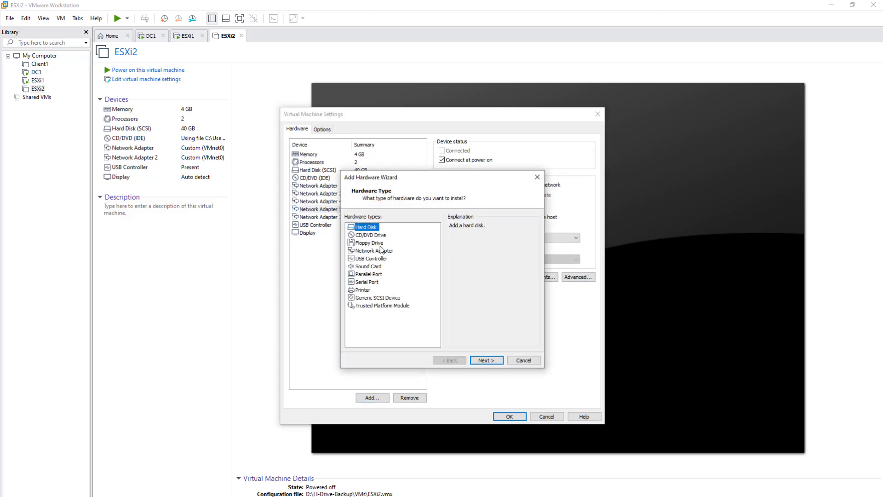
left_click(373, 251)
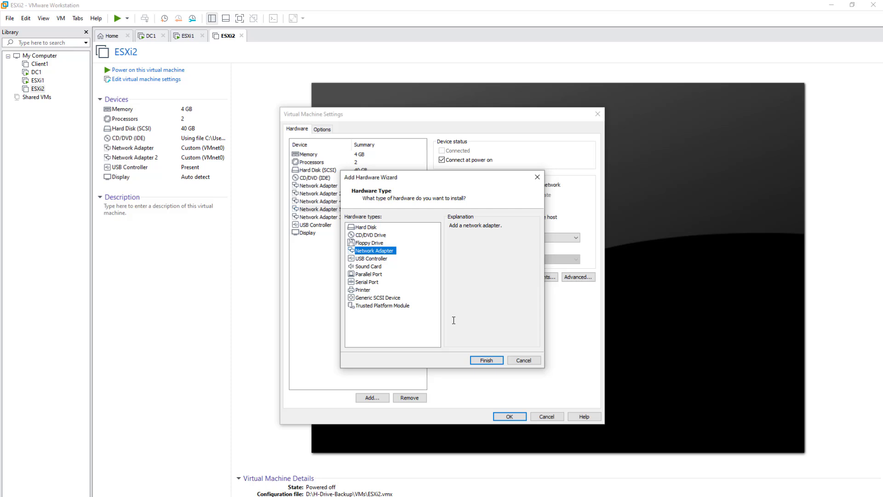
left_click(494, 361)
left_click(442, 226)
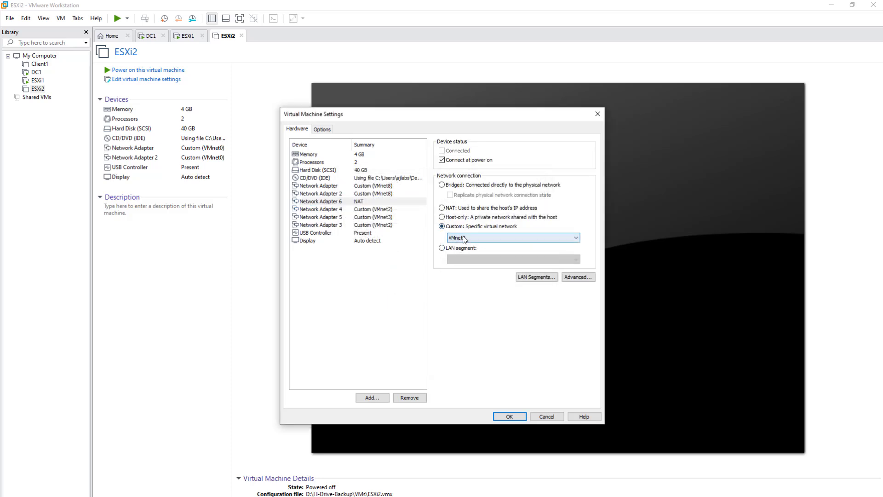
left_click(466, 237)
left_click(467, 264)
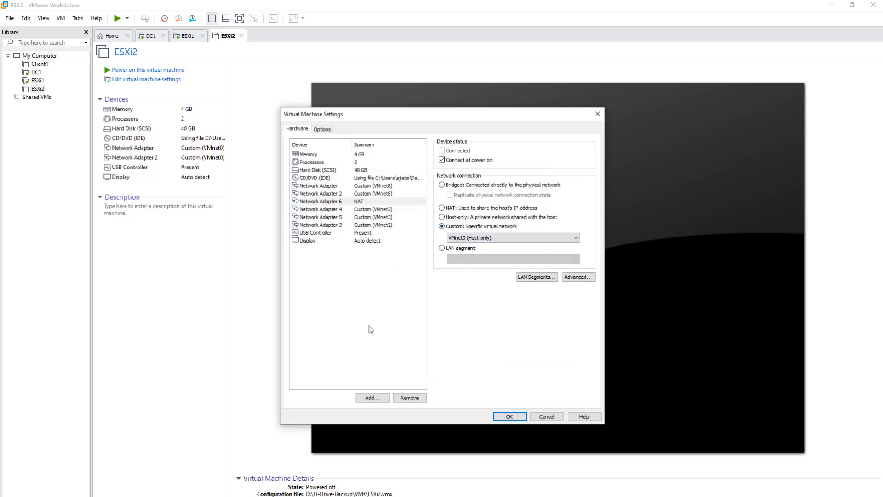
Step: Add network adapters 7 and 8 on VMnet4 (Host-only) and save the hardware settings
left_click(373, 397)
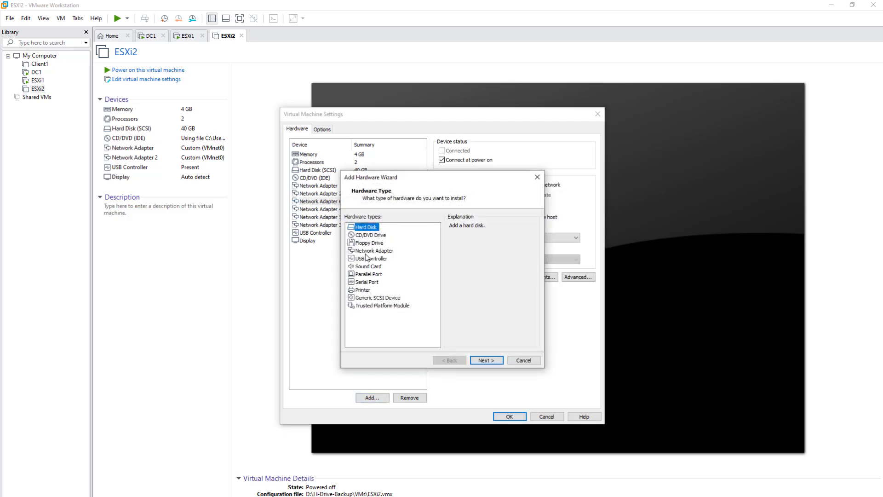
left_click(373, 250)
left_click(478, 359)
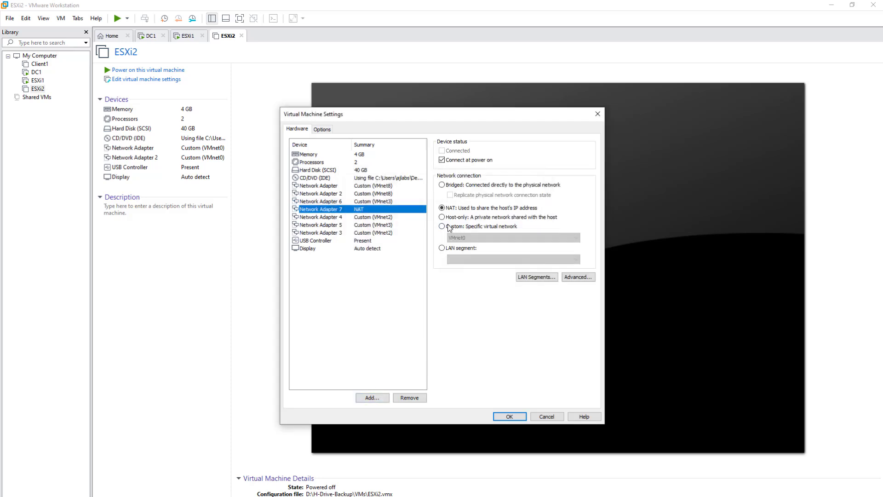
left_click(442, 226)
left_click(483, 237)
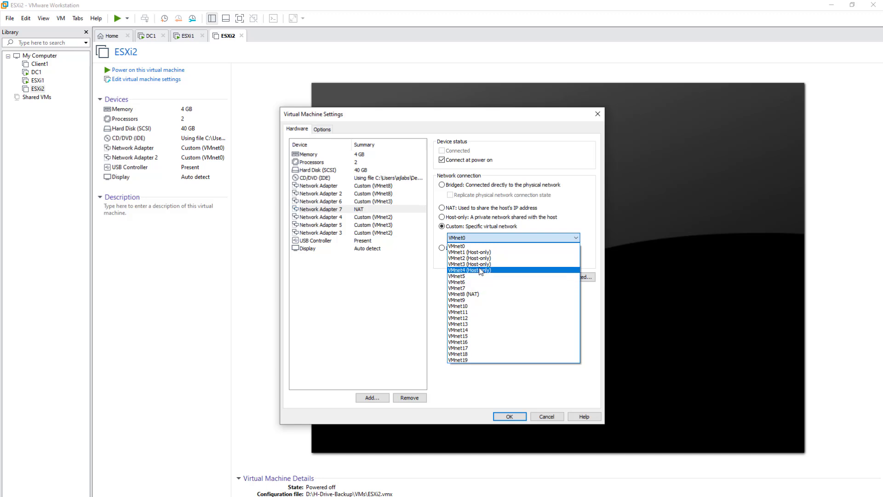
left_click(470, 270)
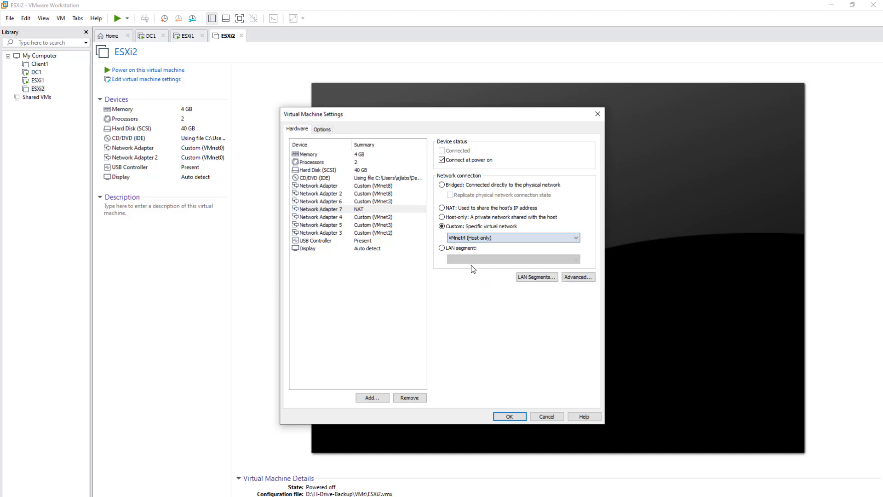
left_click(371, 398)
left_click(366, 250)
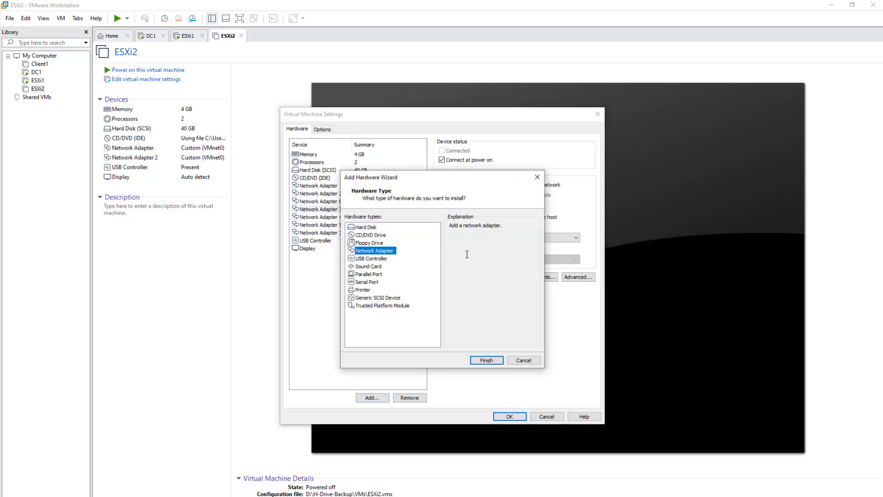
left_click(486, 361)
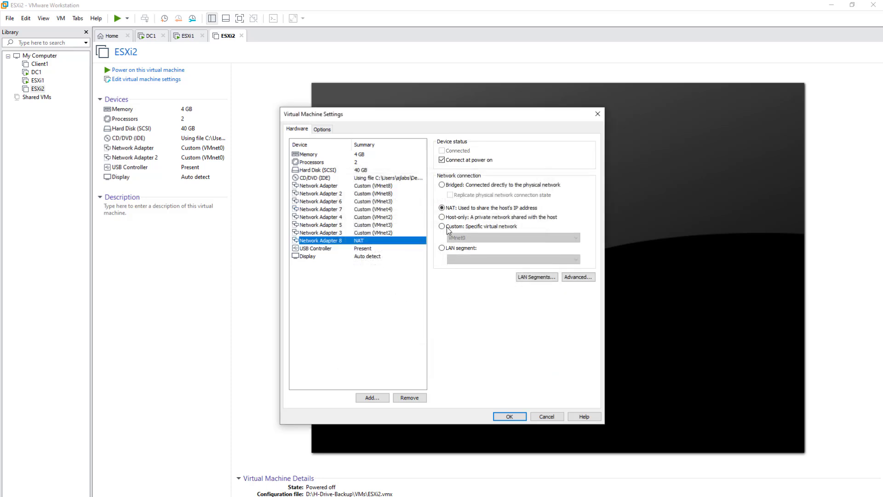
left_click(448, 229)
left_click(471, 235)
left_click(469, 273)
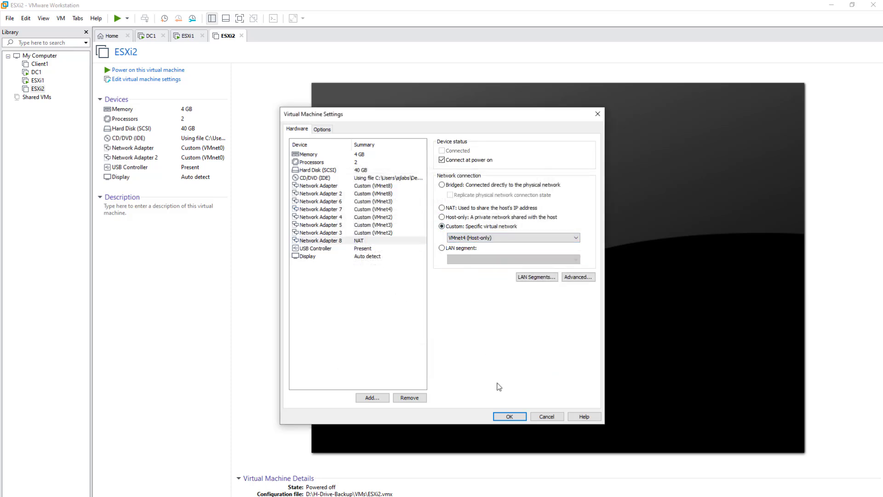
left_click(510, 416)
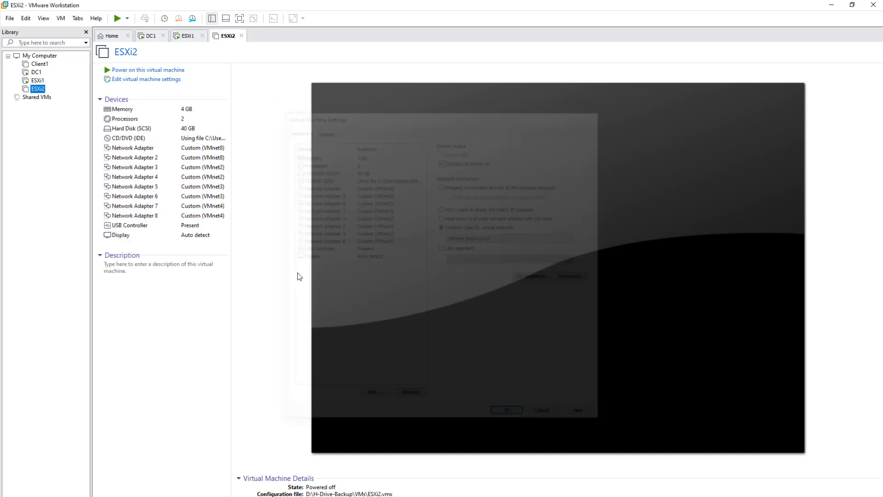
Step: Raise ESXi2's memory from 4096 MB to 8192 MB in its virtual machine settings
right_click(38, 88)
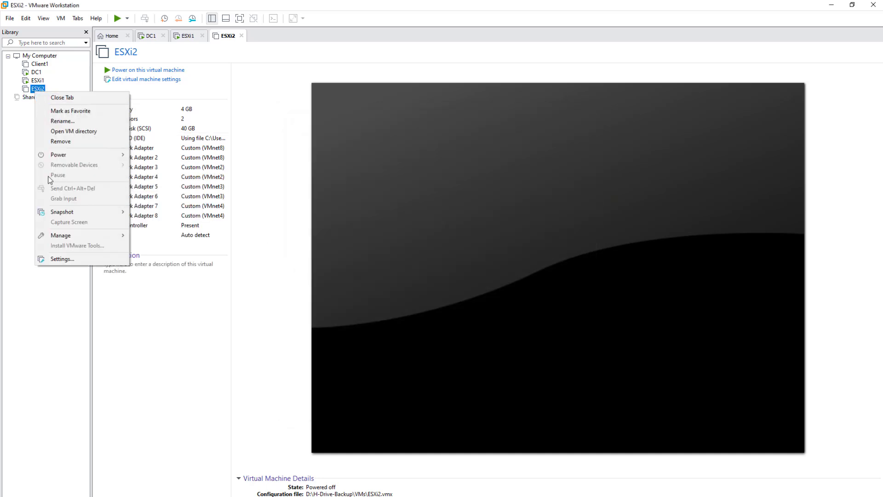
left_click(69, 259)
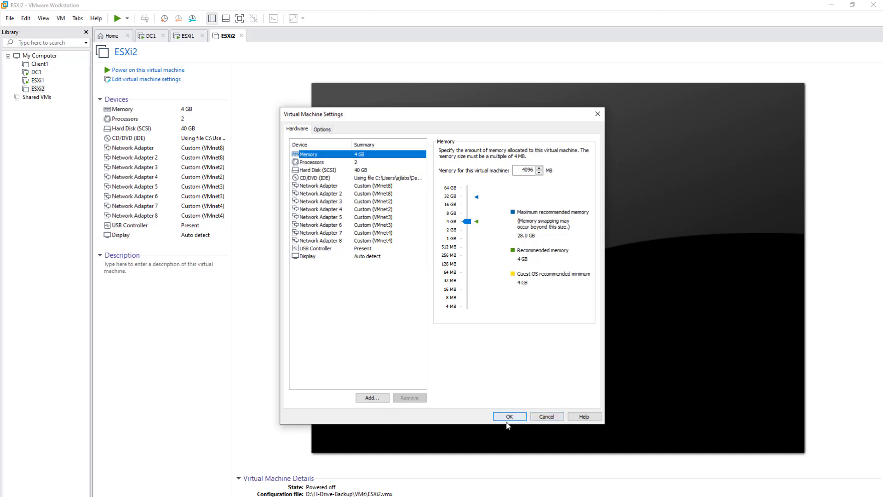
left_click(314, 164)
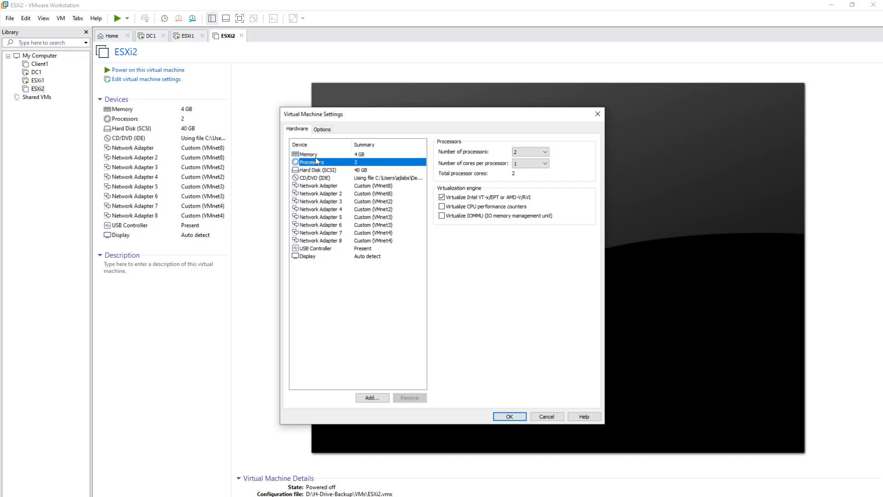
left_click(316, 155)
double_click(520, 170)
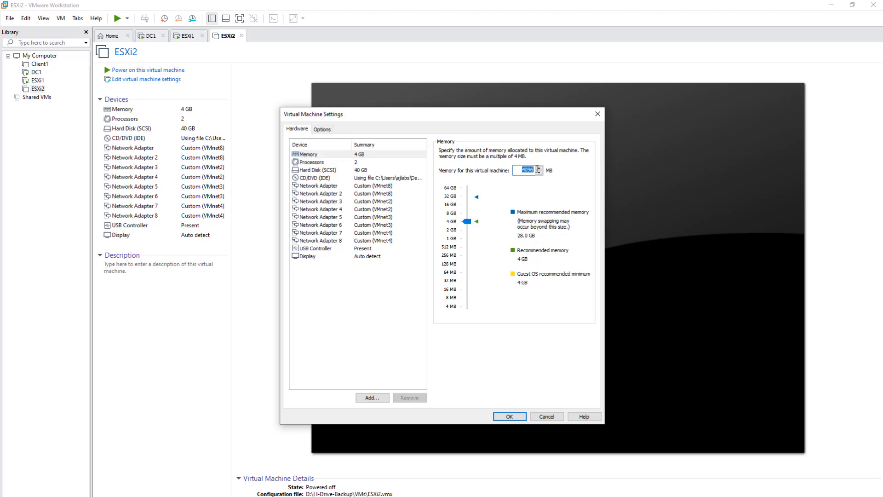
type("8192")
double_click(528, 169)
left_click(466, 216)
left_click(512, 419)
Step: Set 2 cores per processor for 4 cores total, and save the settings
left_click(305, 163)
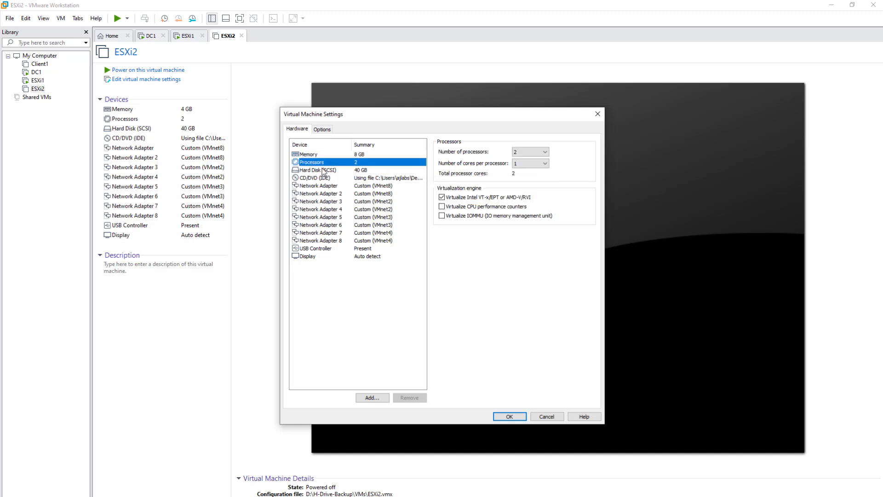
left_click(516, 165)
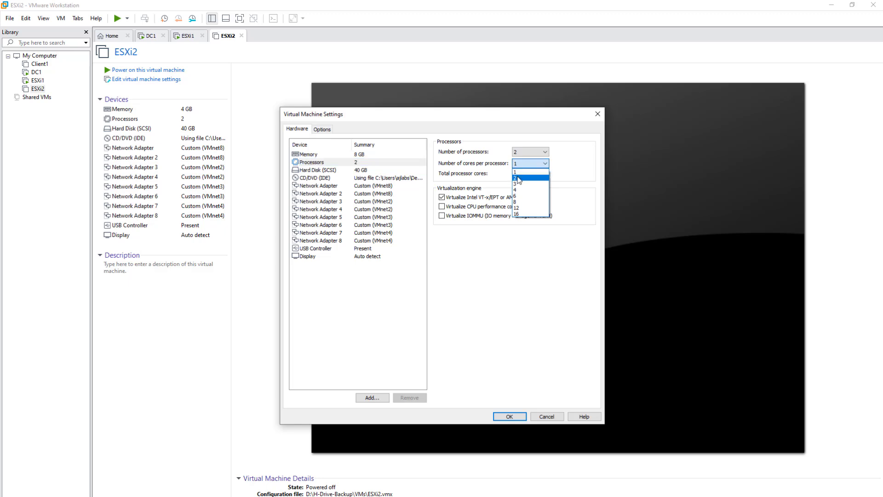
left_click(519, 178)
left_click(516, 420)
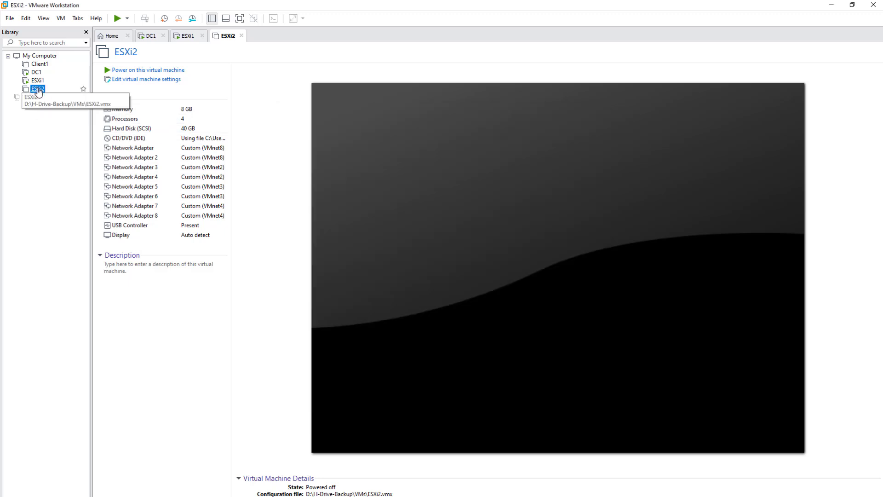
Step: Power on ESXi2 with Start Up Guest from its Power menu
right_click(39, 90)
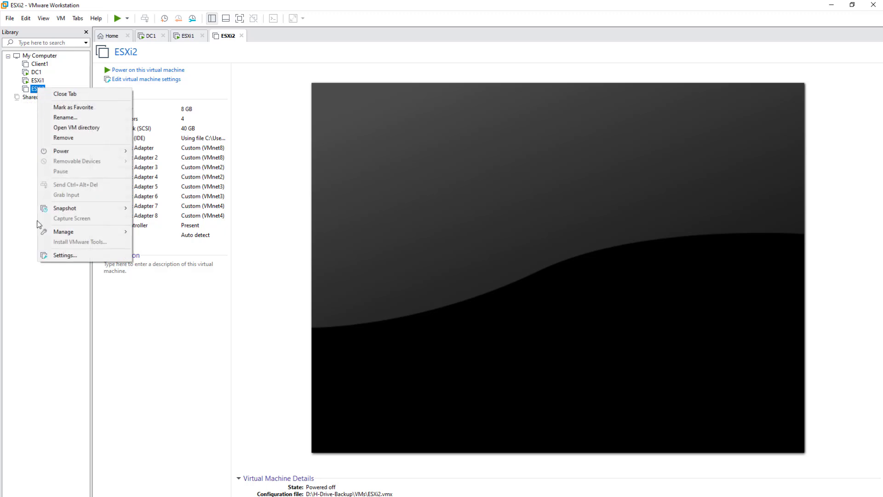
mouse_move(92, 154)
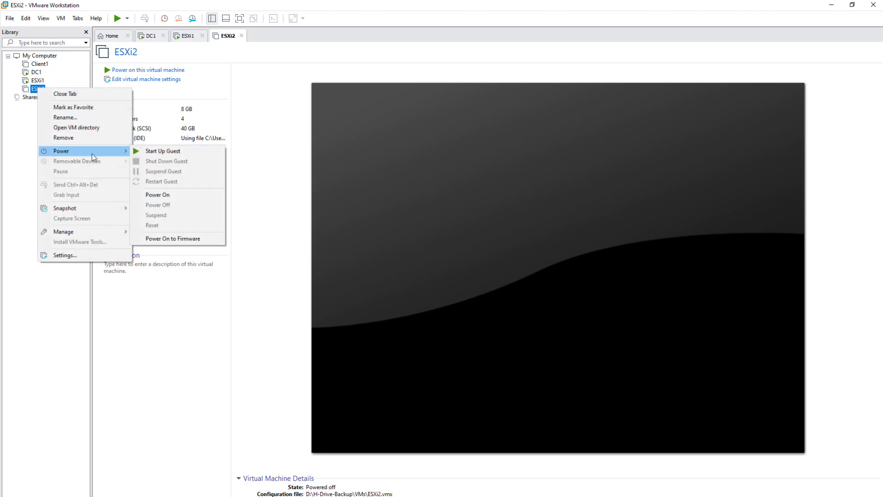
left_click(155, 152)
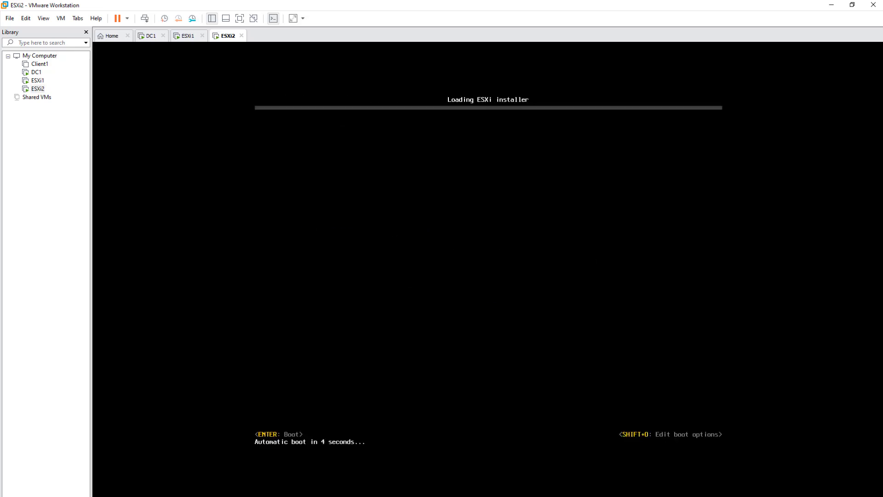
Step: Skip the boot countdown so the ESXi 7.0.0 installer loads immediately
key("Return")
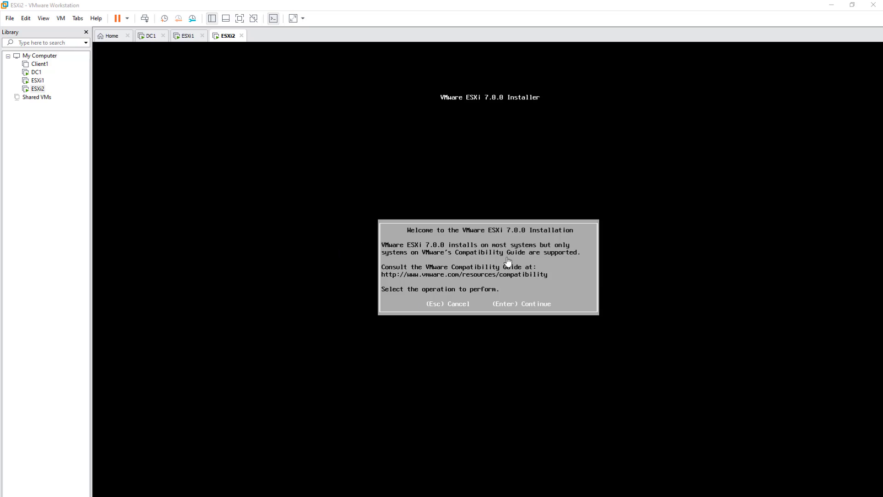
Step: Continue past the installer welcome and accept the EULA with F11
left_click(508, 261)
key("Return")
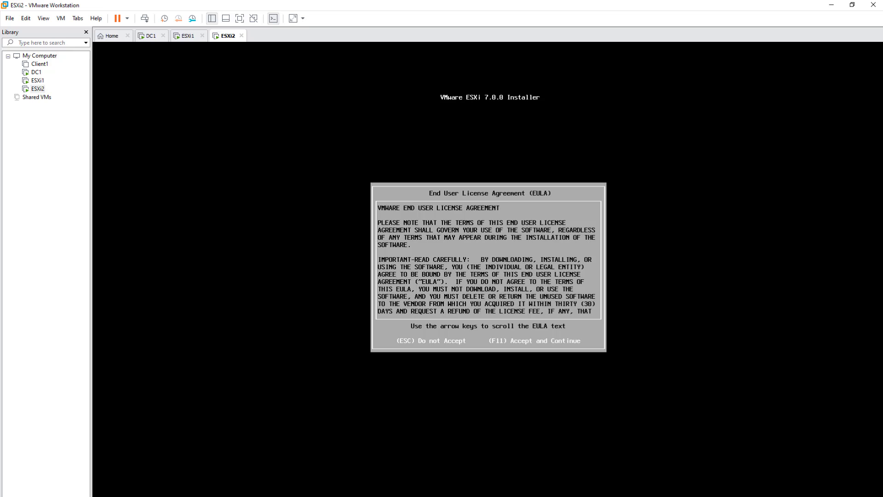
key("F11")
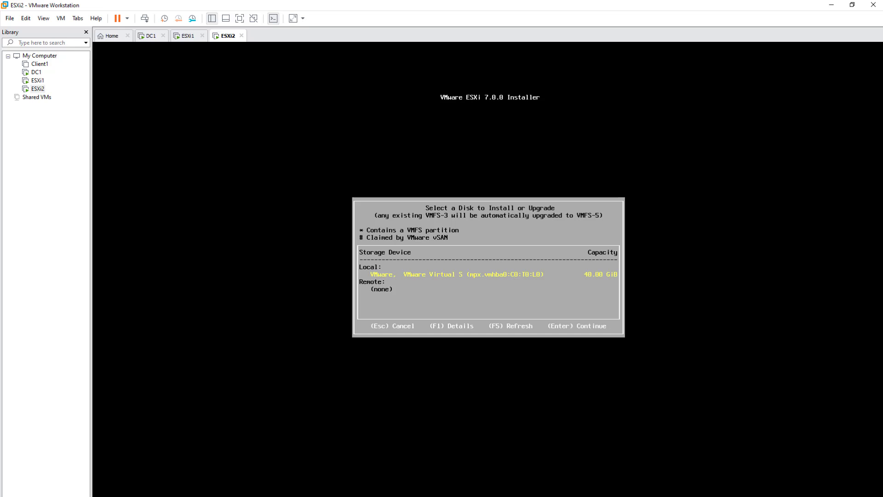
Step: Choose the 40.00 GiB local disk and the United Kingdom keyboard layout
key("Return")
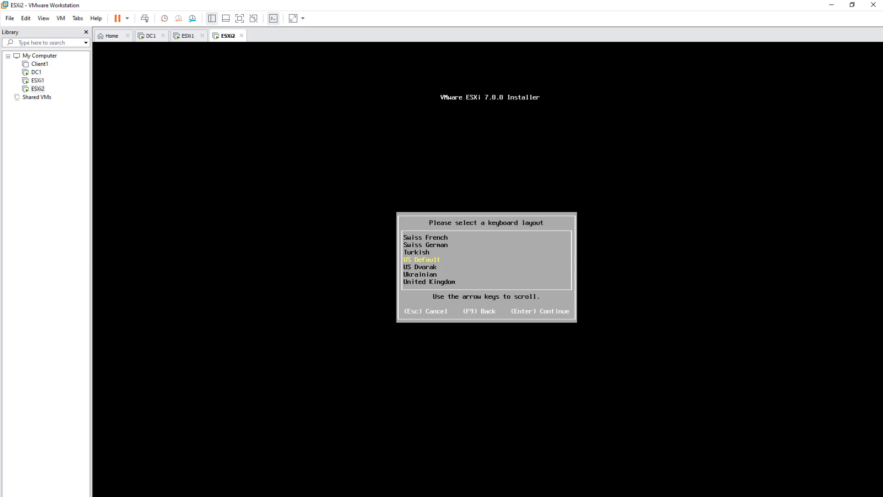
key("Down")
key("Up")
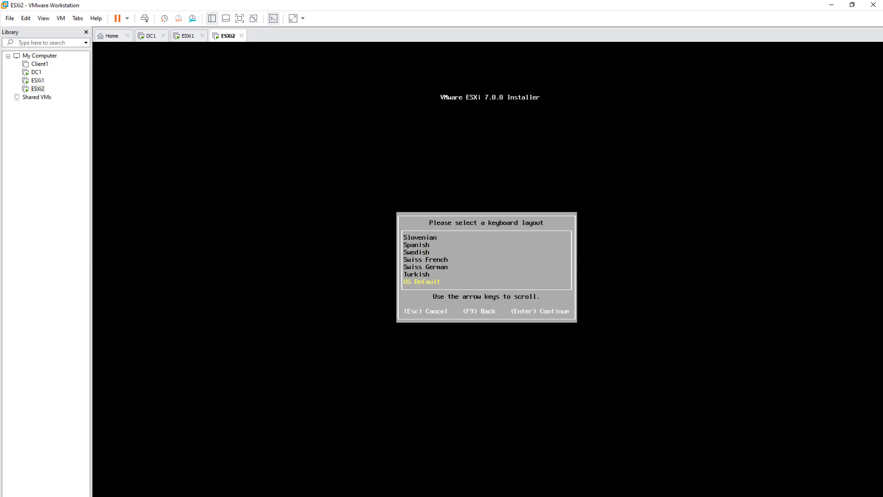
key("Down")
key("Down")
key("Down")
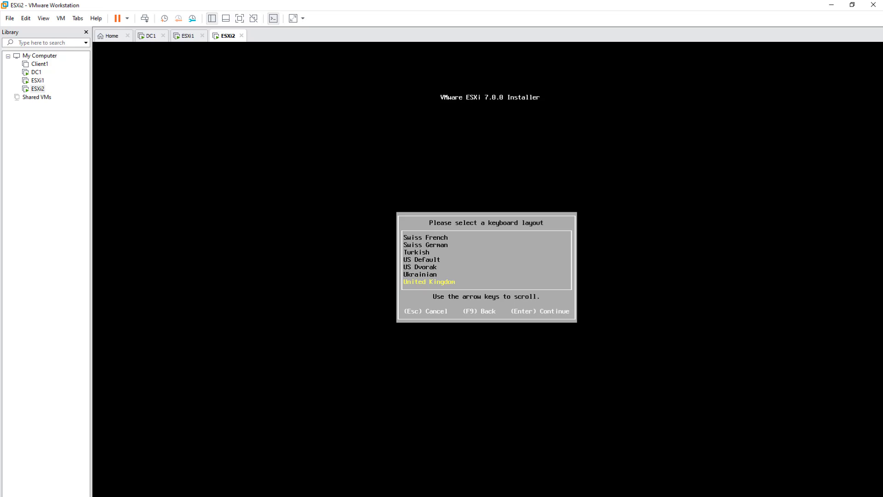
key("Return")
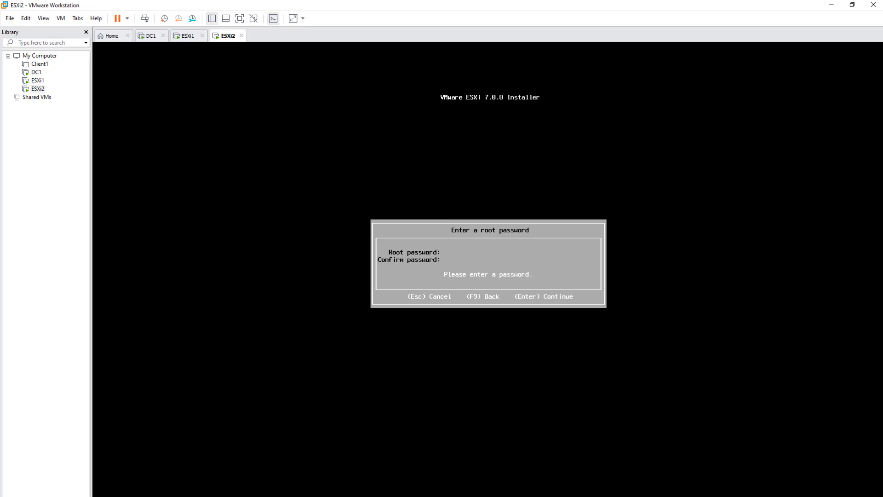
Step: Enter and confirm the root password in both fields
type("***********************")
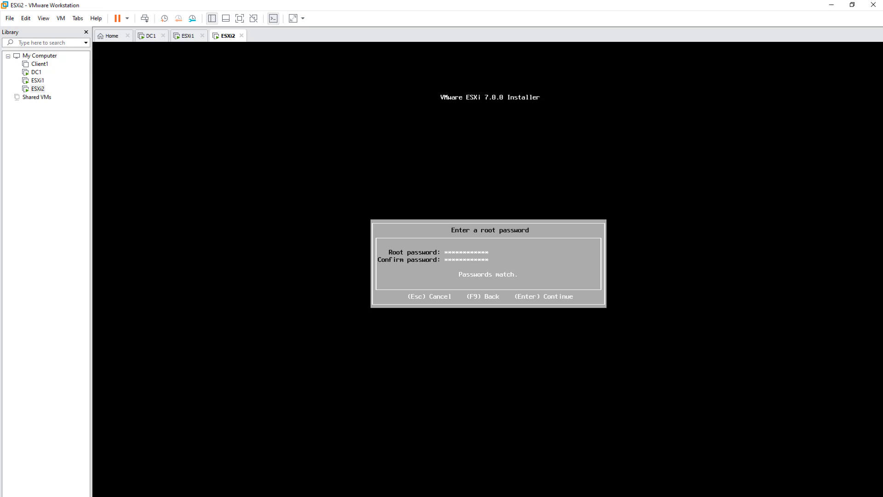
key("Return")
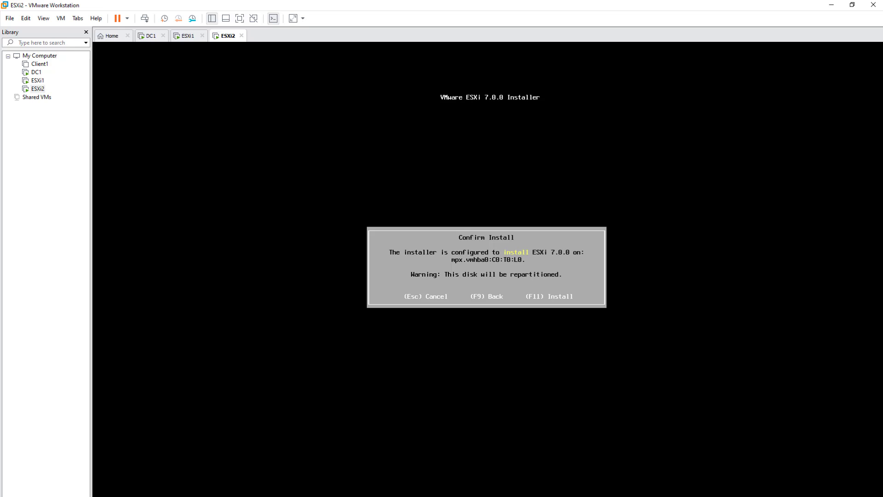
Step: Confirm the install with F11 and let ESXi 7.0.0 finish installing
key("F11")
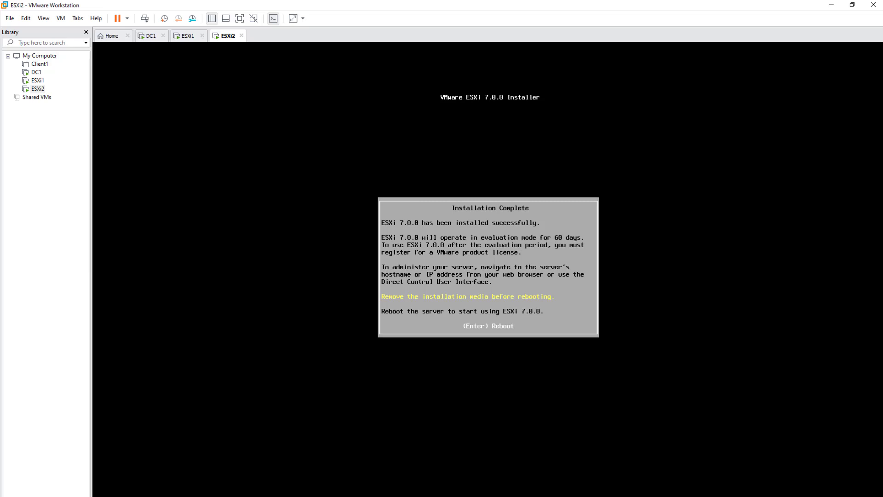
Step: Reboot the ESXi2 server from the Installation Complete screen
key("Return")
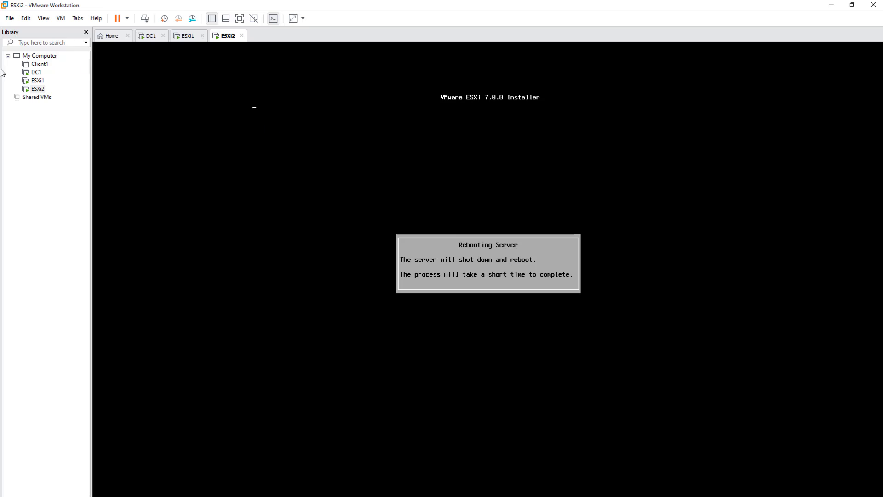
Step: Check ESXi2's removable devices and boot ESXi to its console showing 192.168.220.10 (DHCP)
right_click(37, 91)
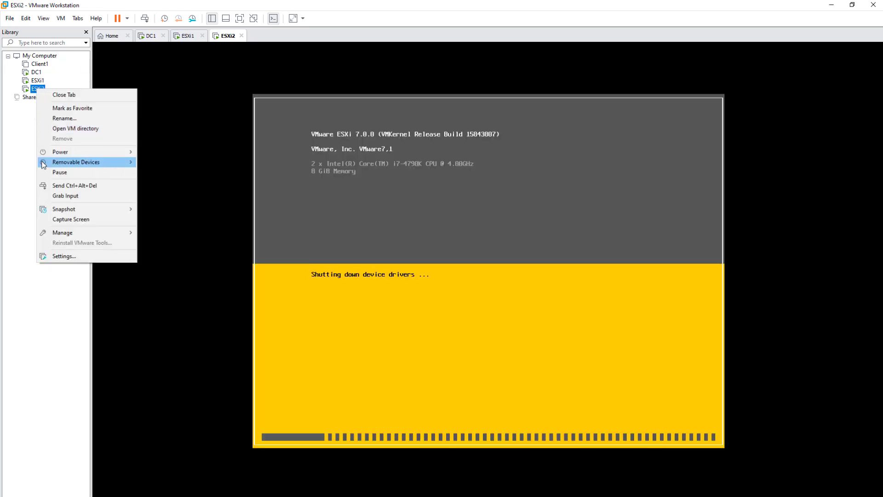
mouse_move(43, 165)
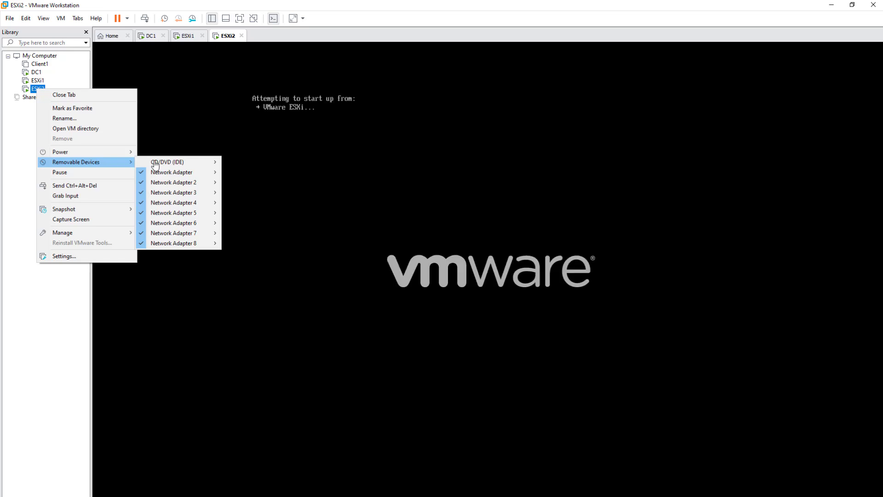
mouse_move(176, 164)
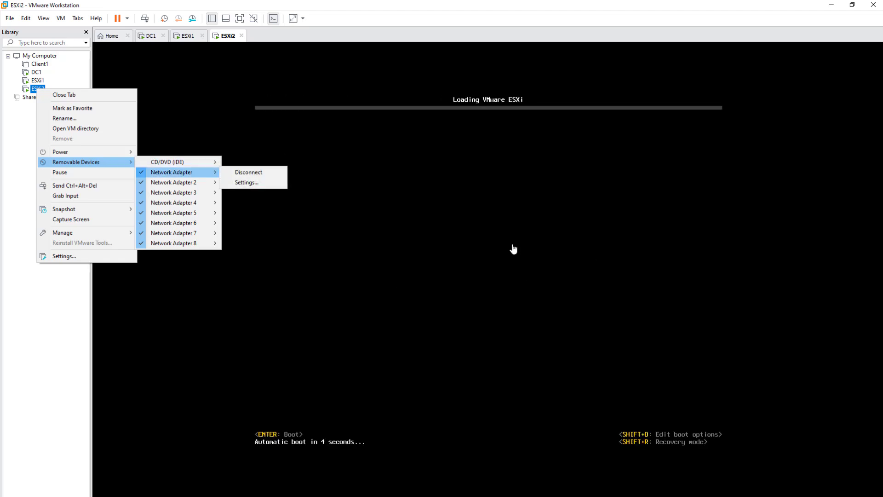
left_click(479, 240)
key("Return")
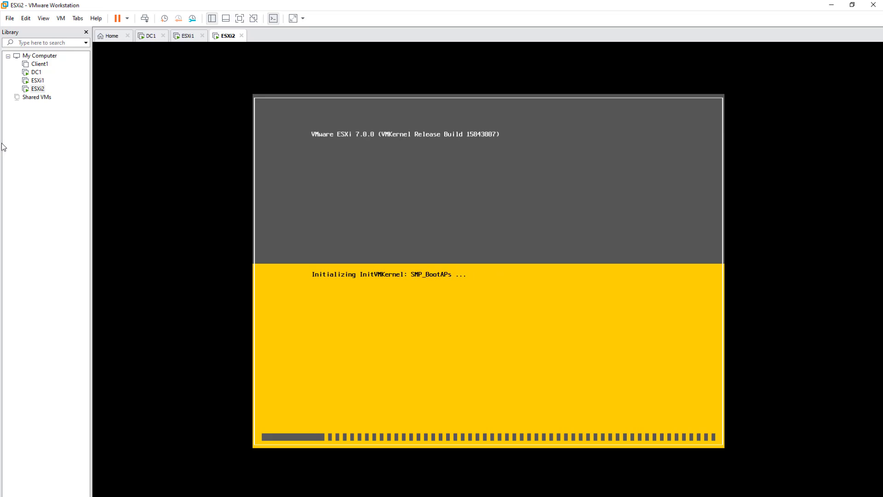
right_click(35, 91)
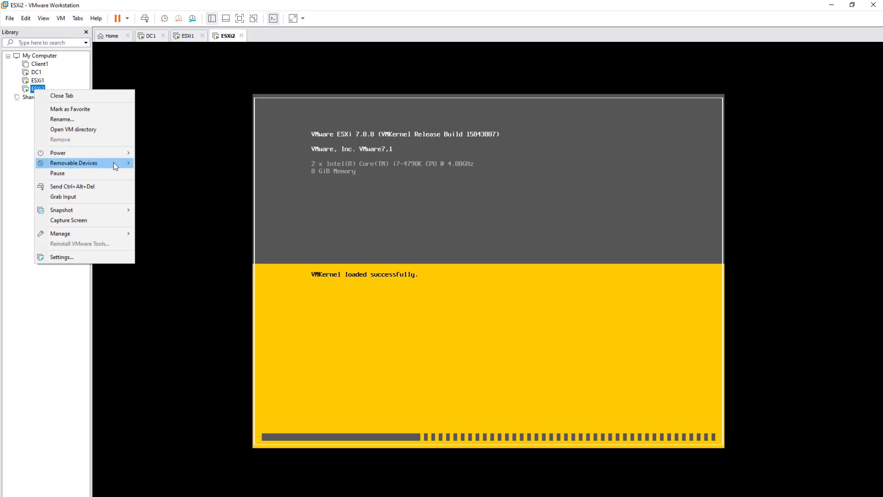
mouse_move(114, 162)
mouse_move(181, 162)
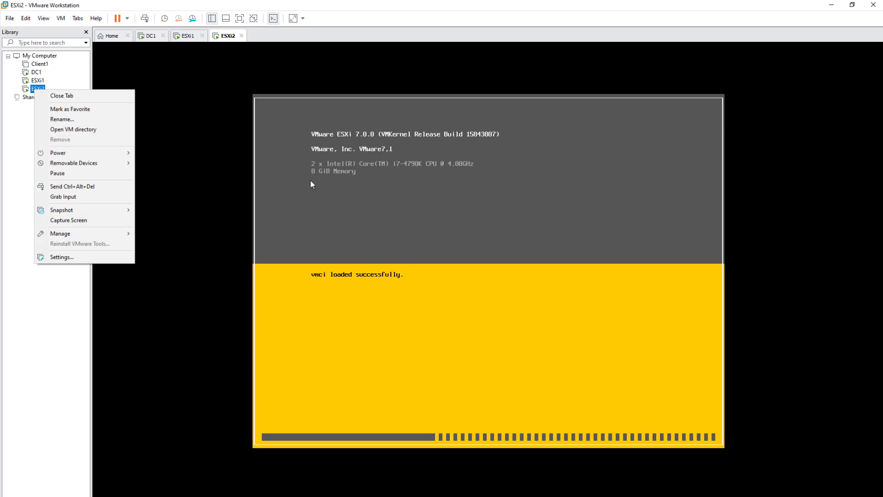
left_click(181, 199)
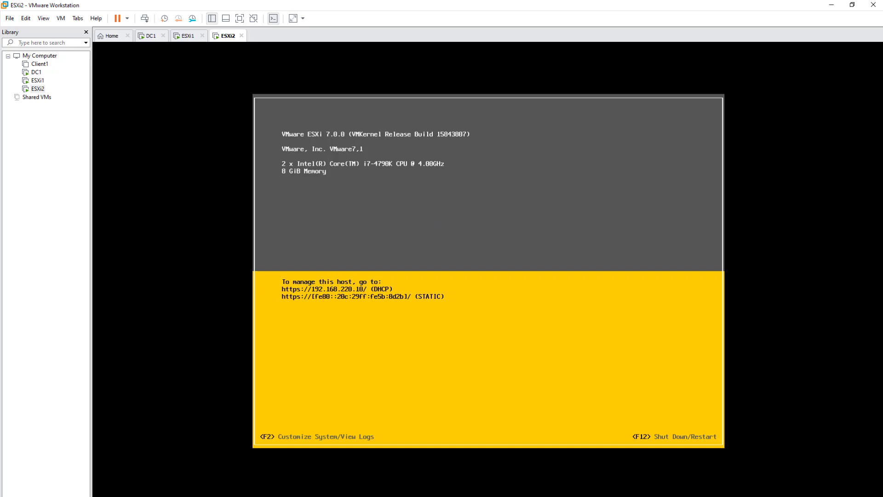
Step: Log in as root with the administrator password via F2
key("F2")
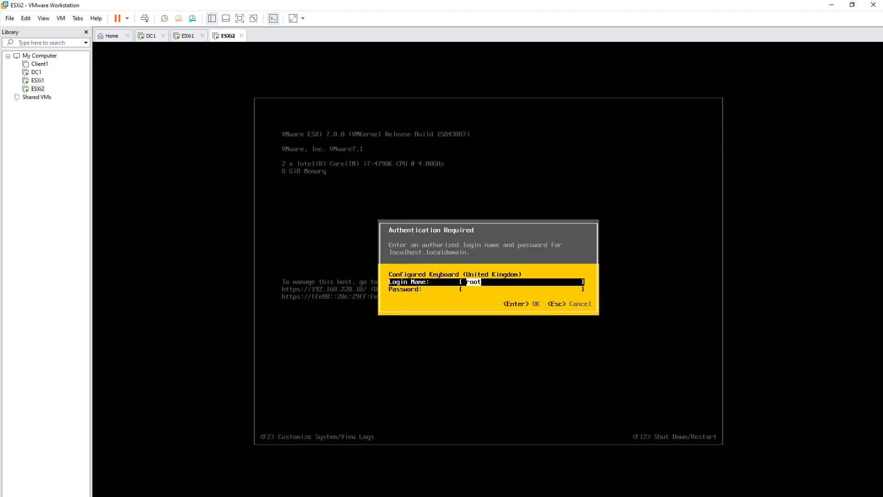
key("Tab")
type("*")
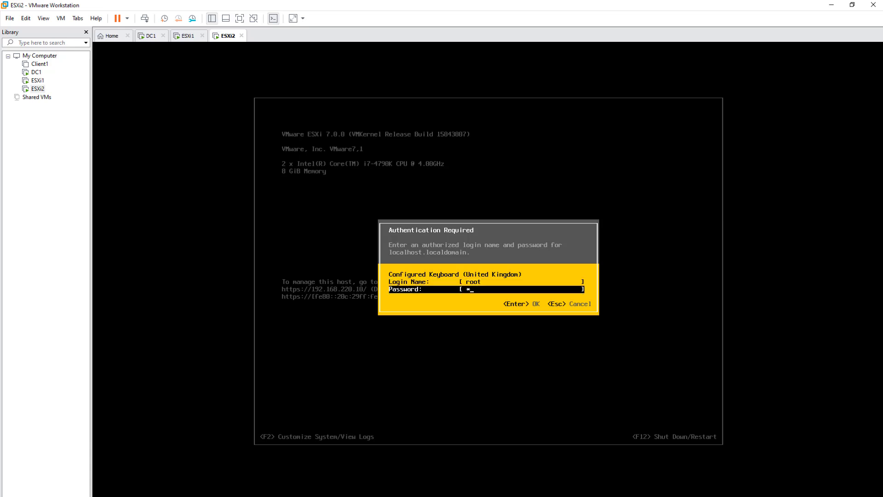
type("**********")
key("Return")
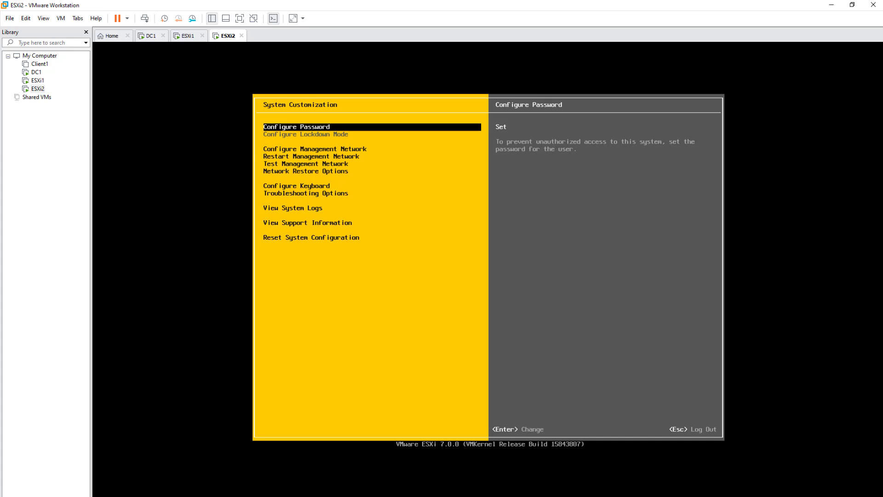
Step: Open ESXi2's Configure Management Network menu and its Network Adapters list
key("Down")
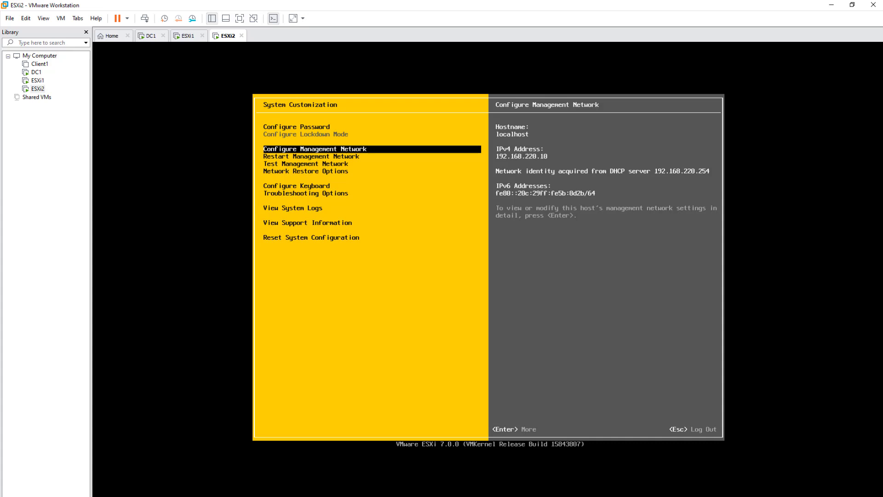
key("Return")
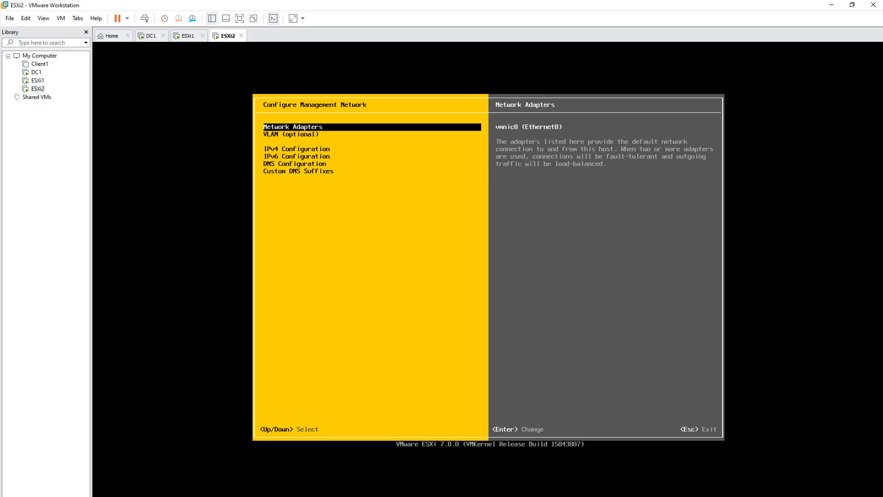
key("Return")
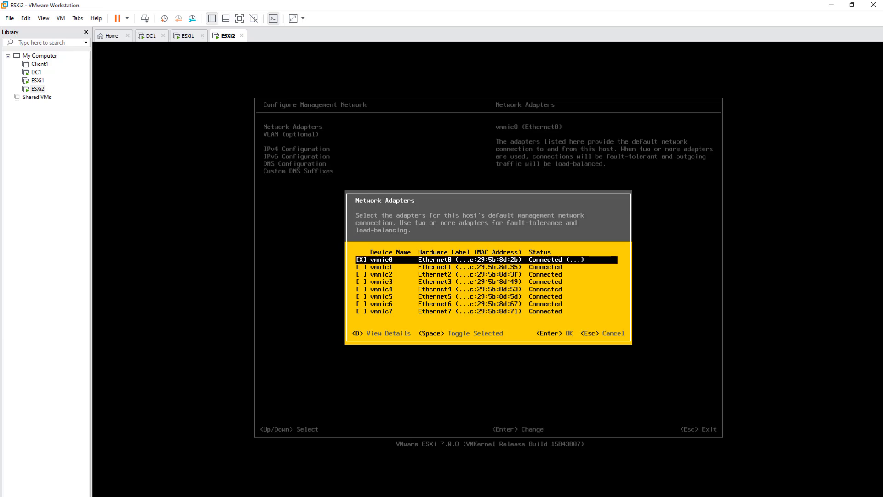
Step: Confirm vmnic0 and vmnic1 as ESXi2's management network adapters
key("Down")
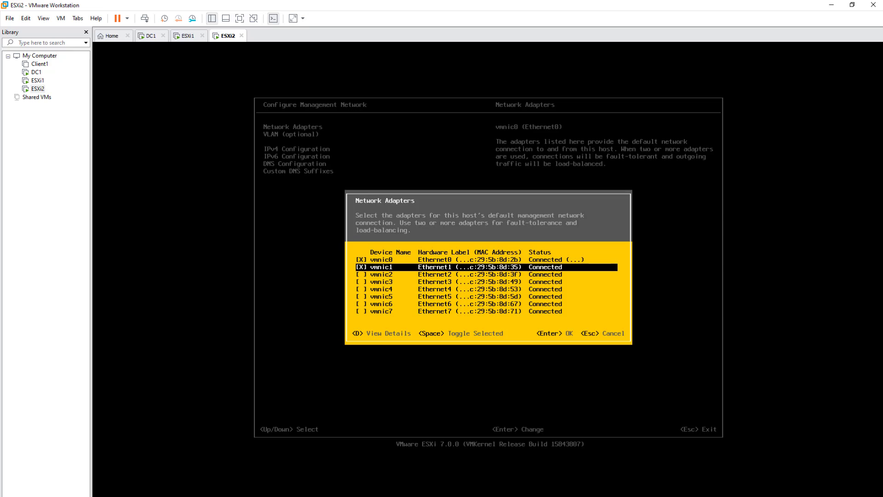
key("Up")
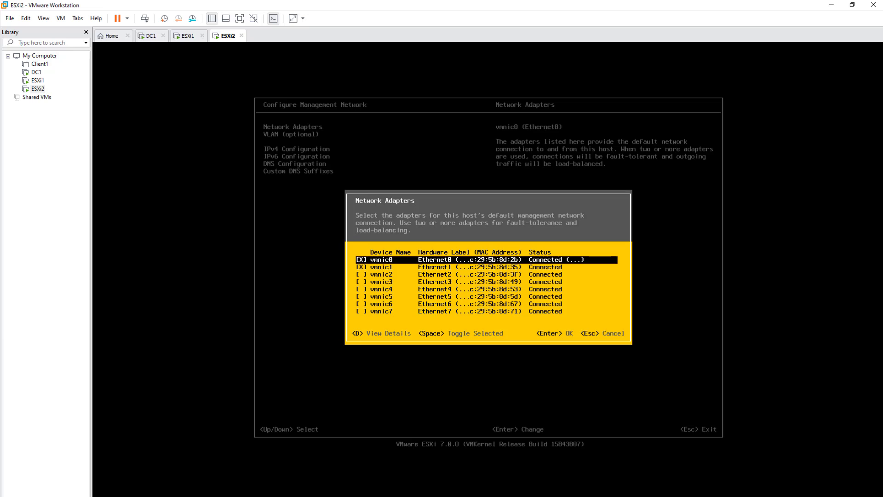
key("Down")
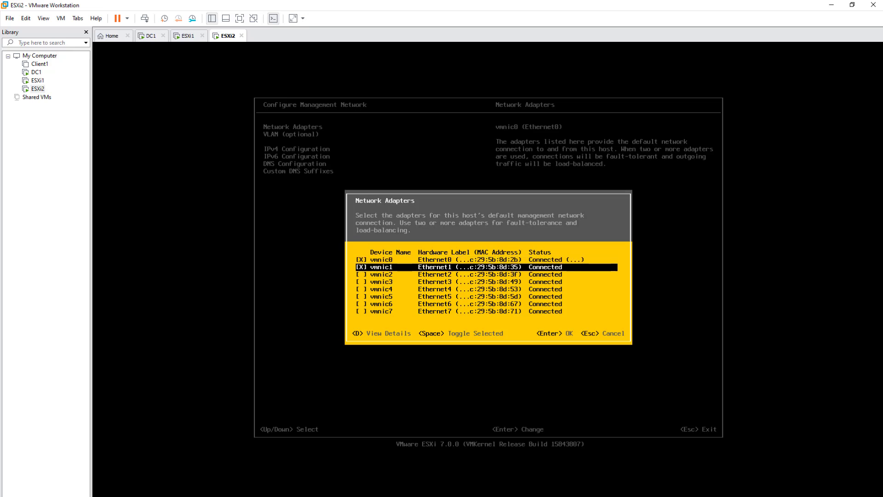
key("Up")
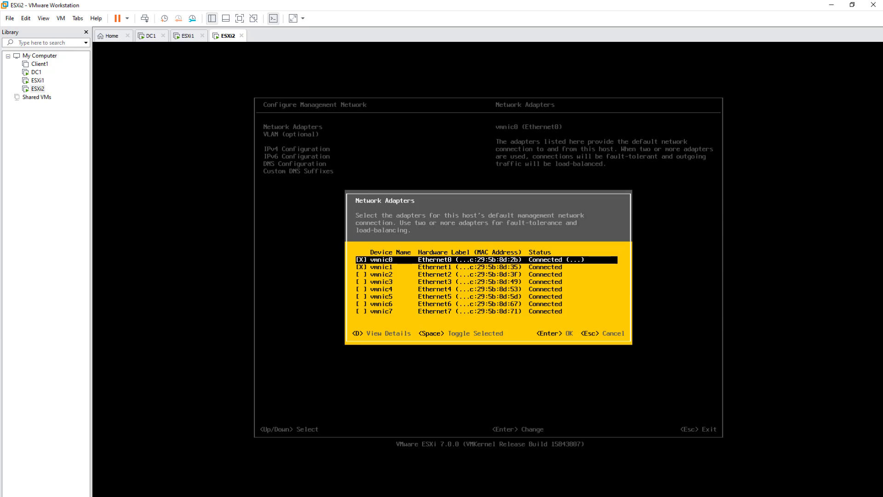
key("Return")
Step: Enter VLAN ID 4095 for ESXi2's management network and acknowledge the VLAN warning
key("Down")
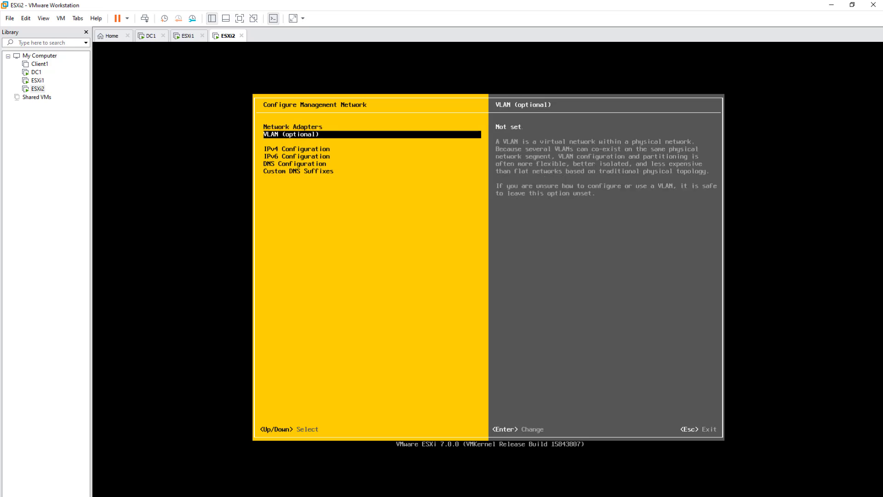
key("Return")
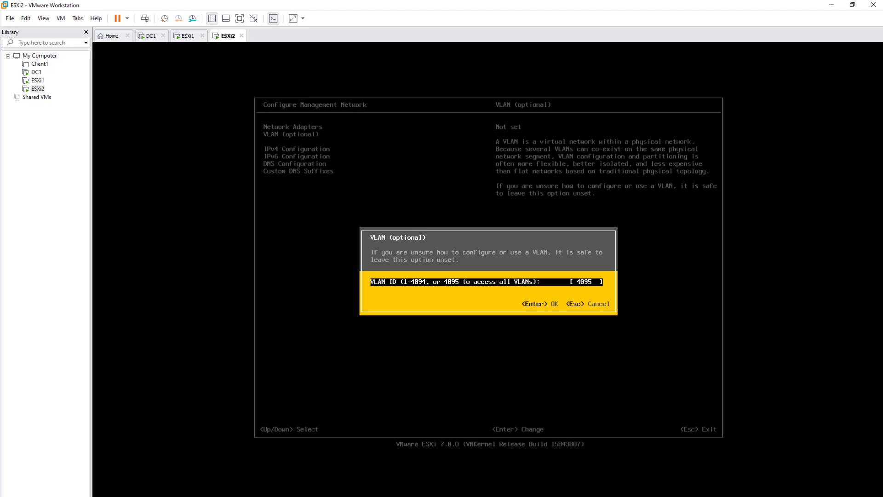
key("Return")
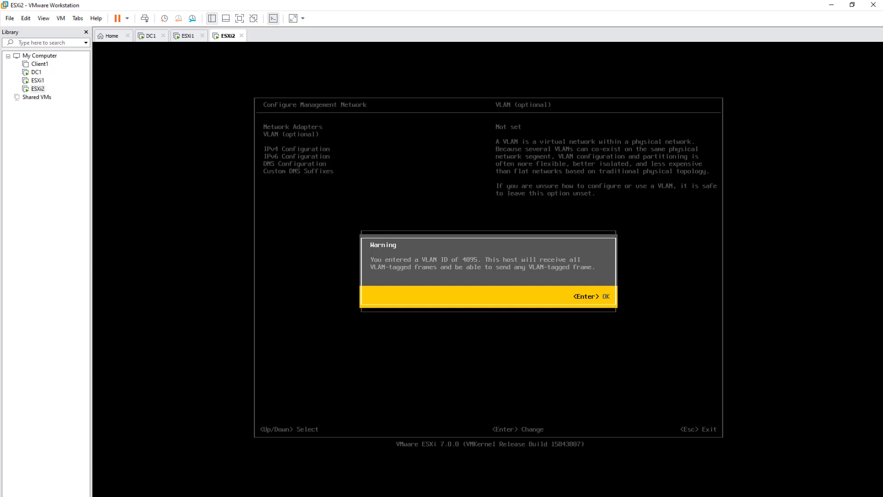
key("Return")
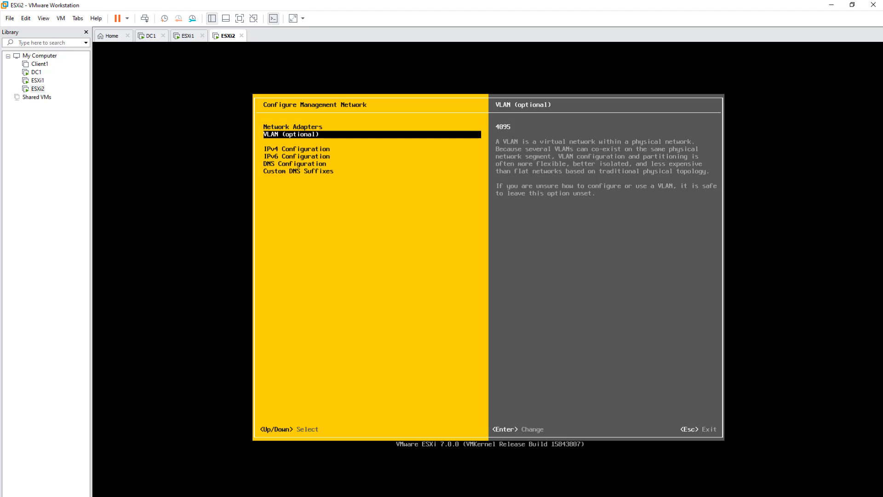
key("Down")
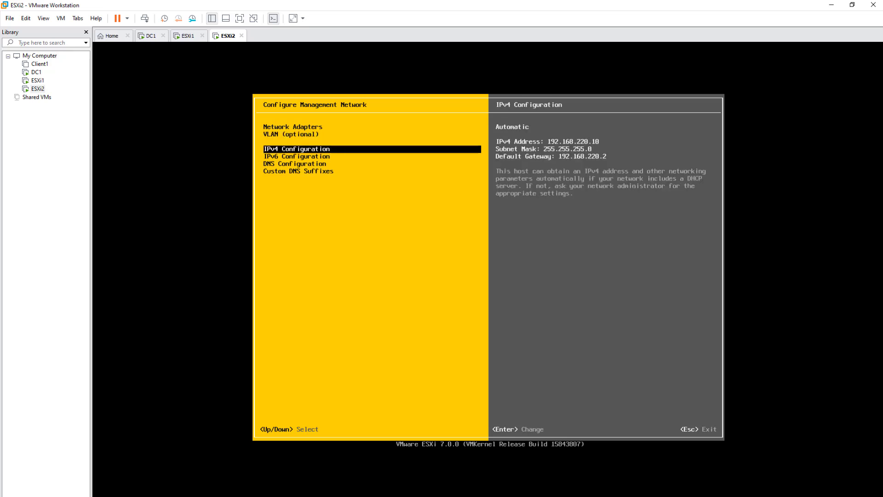
Step: Switch ESXi2's IPv4 configuration to static addressing and go to the IPv4 Address field
key("Return")
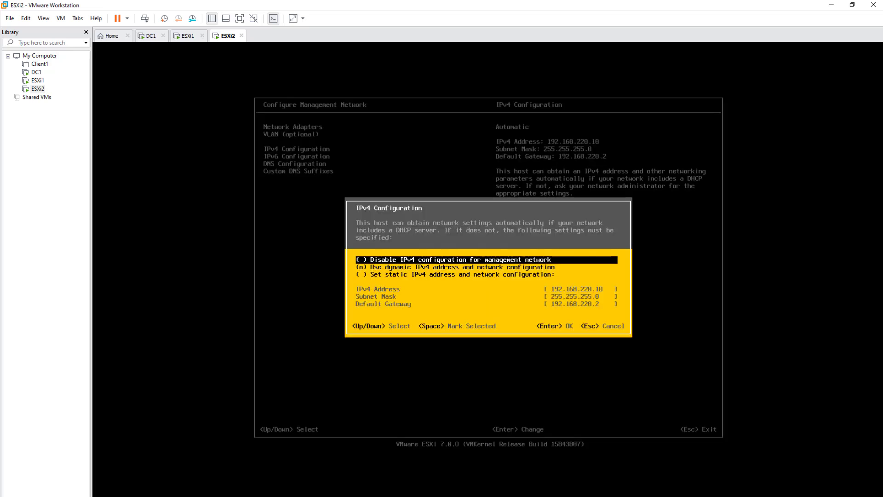
key("Down")
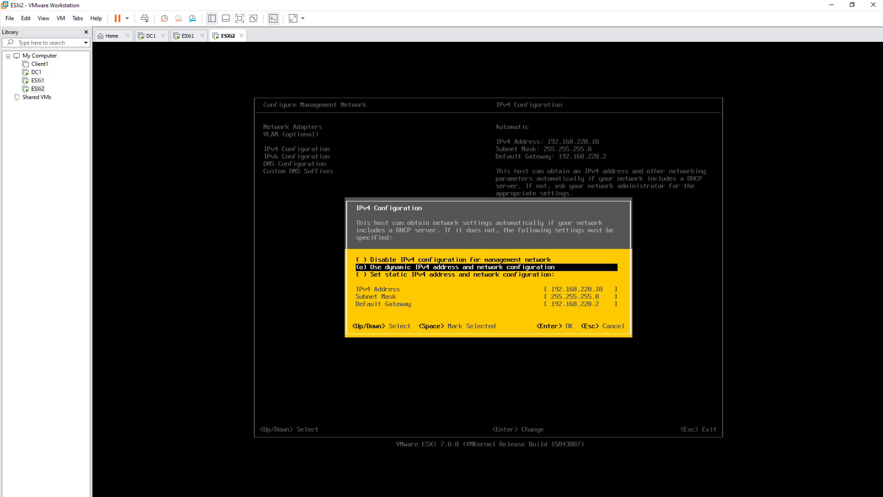
key("Down")
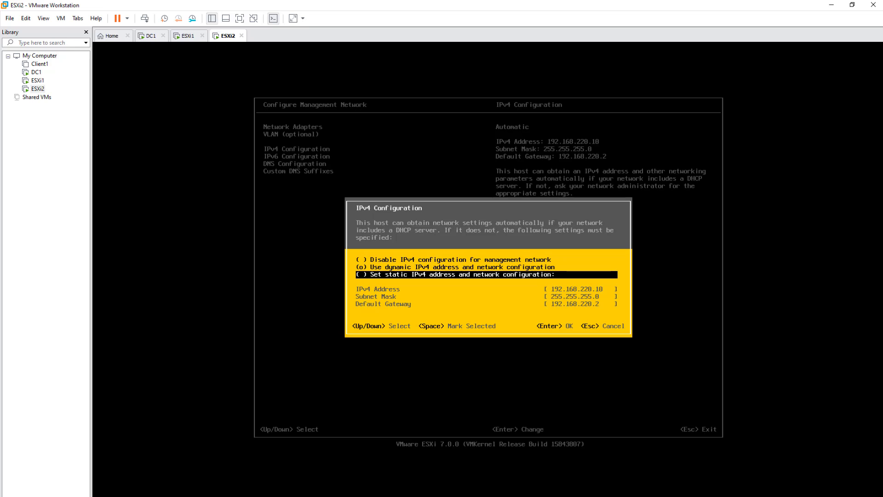
key("Up")
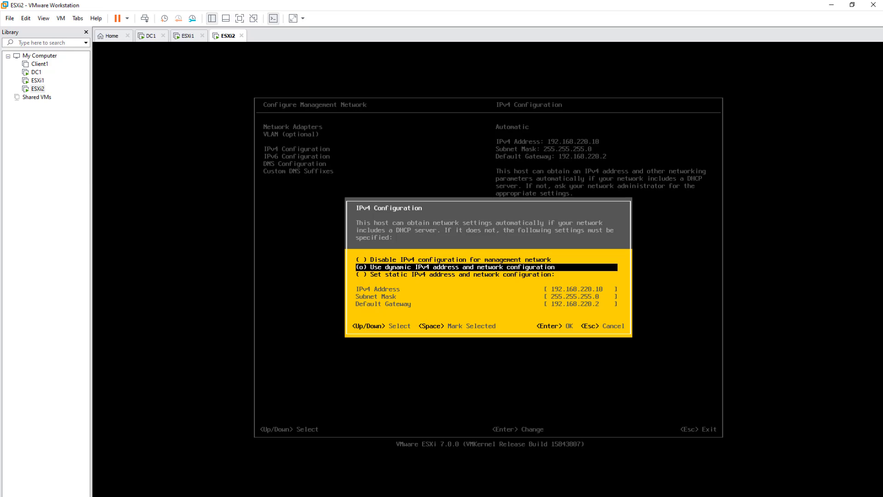
key("Down")
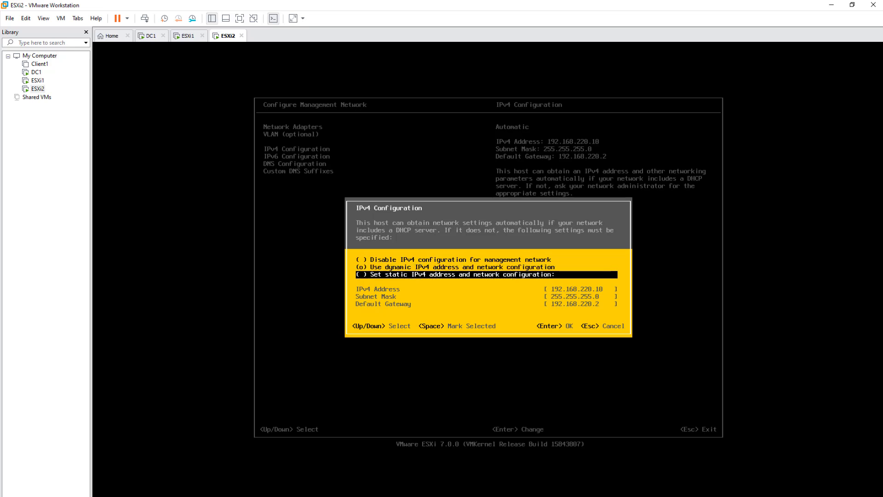
key("space")
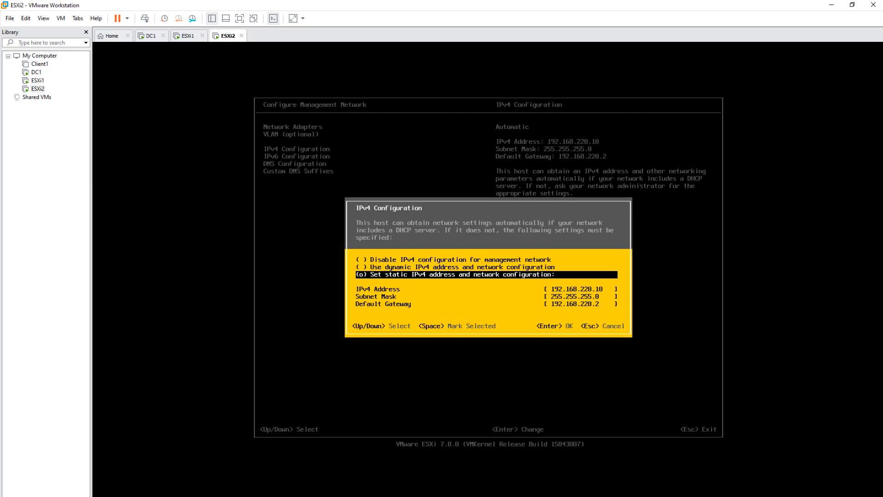
key("Return")
key("Return")
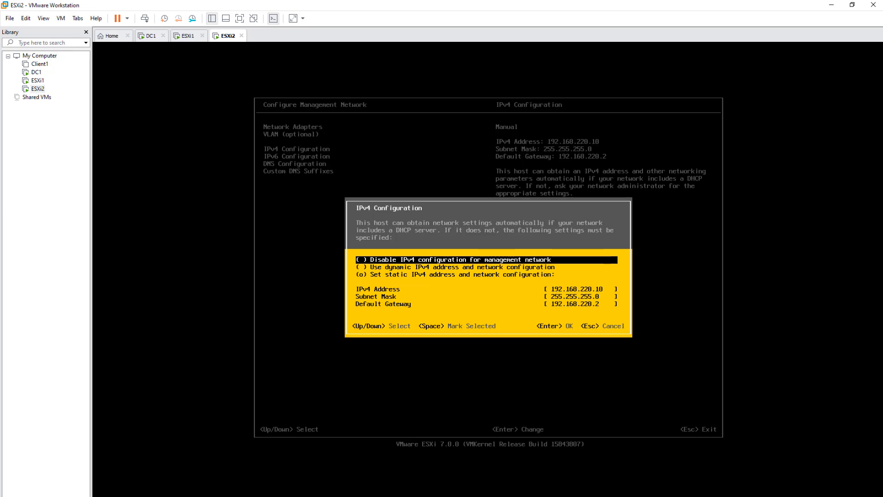
key("Down")
key("Down")
key("Down")
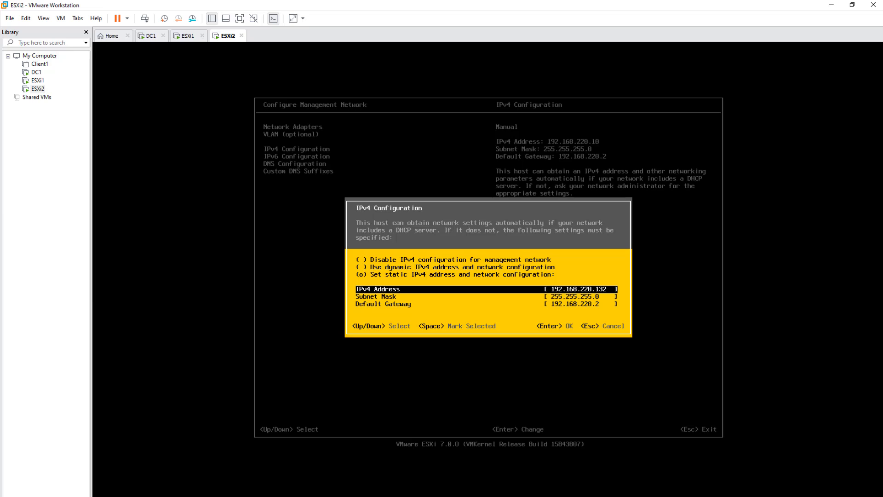
Step: Switch to the DC1 virtual machine and sign in with the account password
left_click(145, 38)
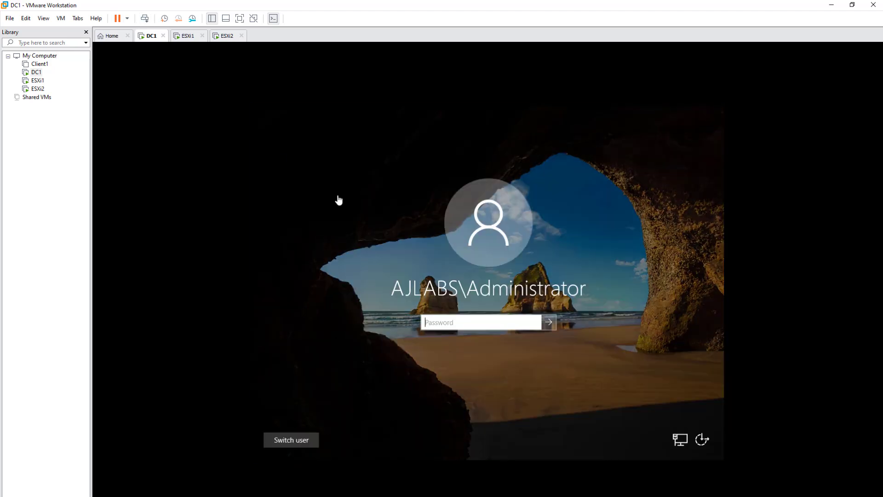
left_click(445, 321)
type("•••••••••••")
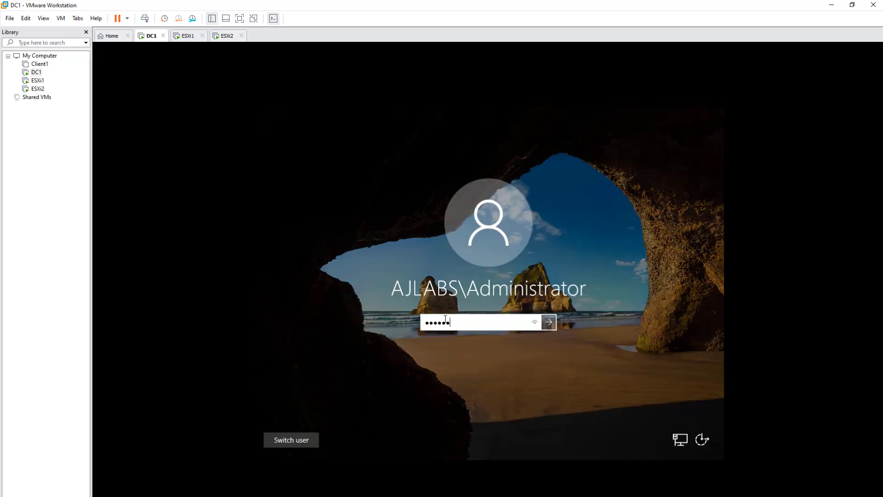
key("Return")
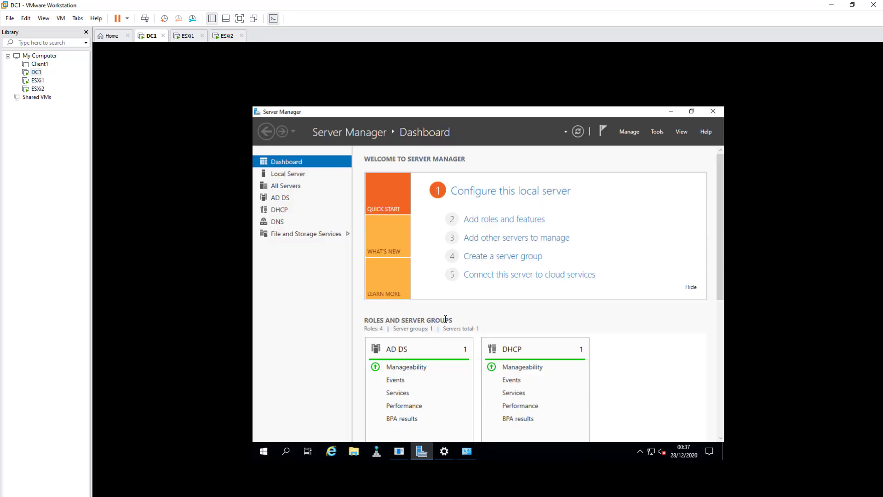
Step: In DNS Manager, verify the ajlabs.com esxi2 record points to 192.168.220.132, then return to ESXi2
left_click(376, 452)
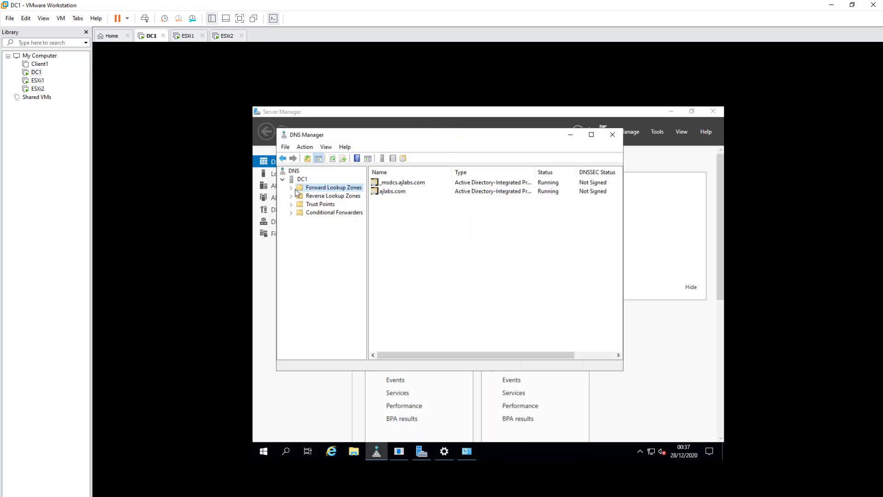
left_click(292, 188)
left_click(328, 204)
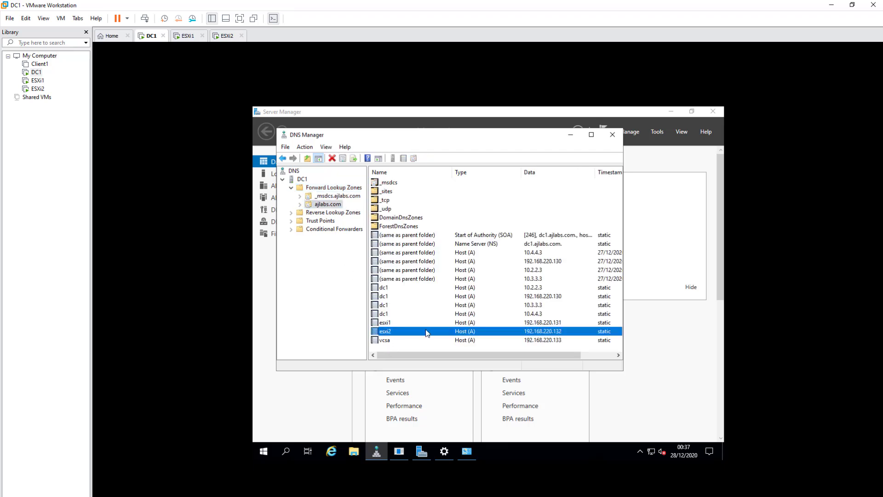
left_click(387, 331)
left_click(223, 37)
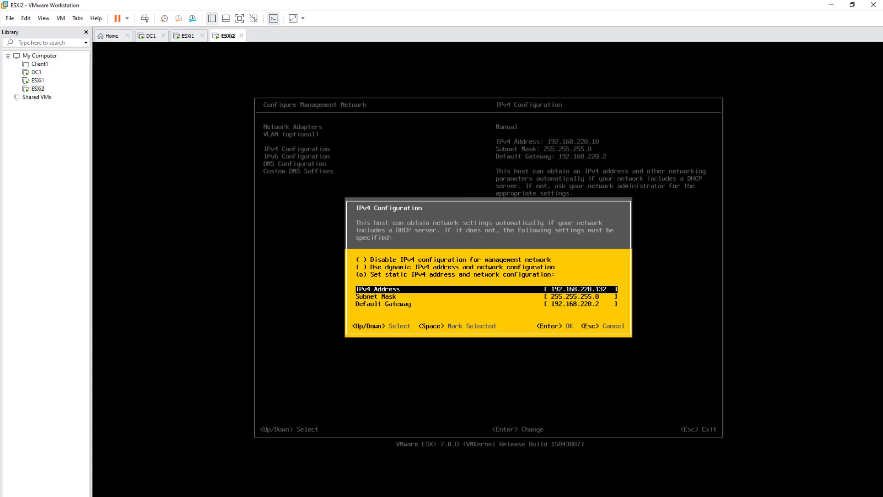
Step: Accept the static 192.168.220.132 IPv4 settings, then choose Disable IPv6 in IPv6 Configuration
key("Return")
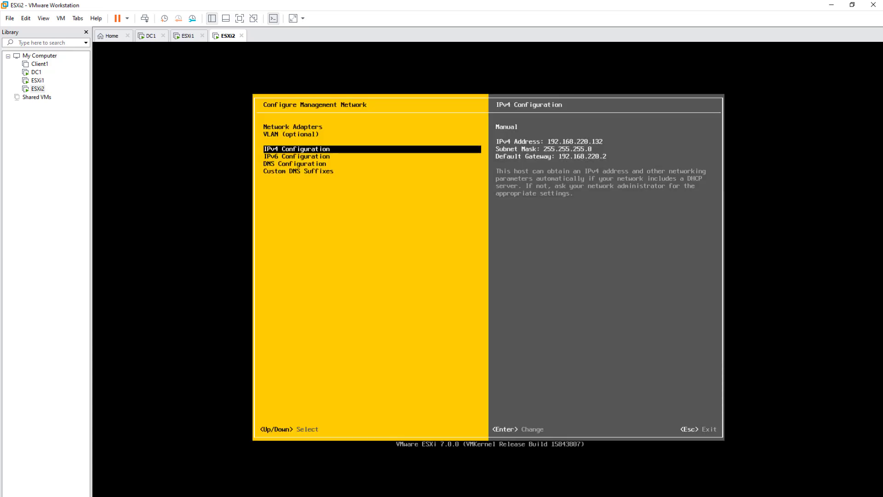
key("Down")
key("Return")
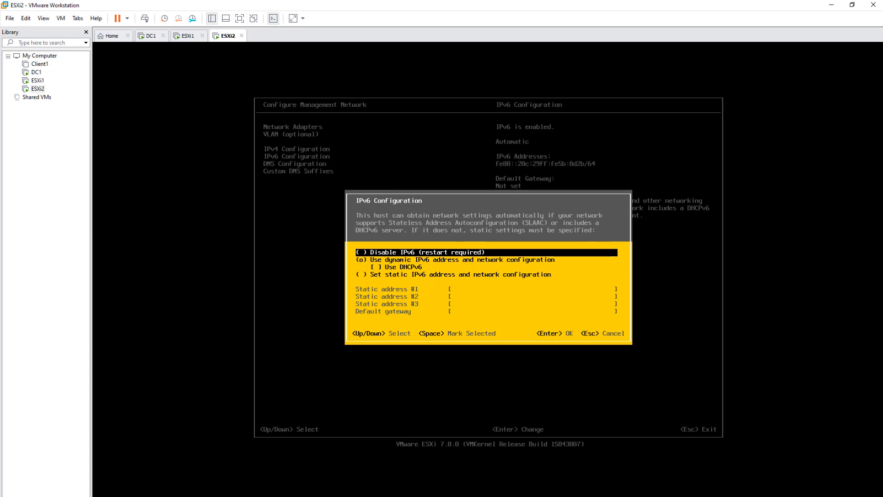
key("Down")
key("Up")
key("space")
key("Return")
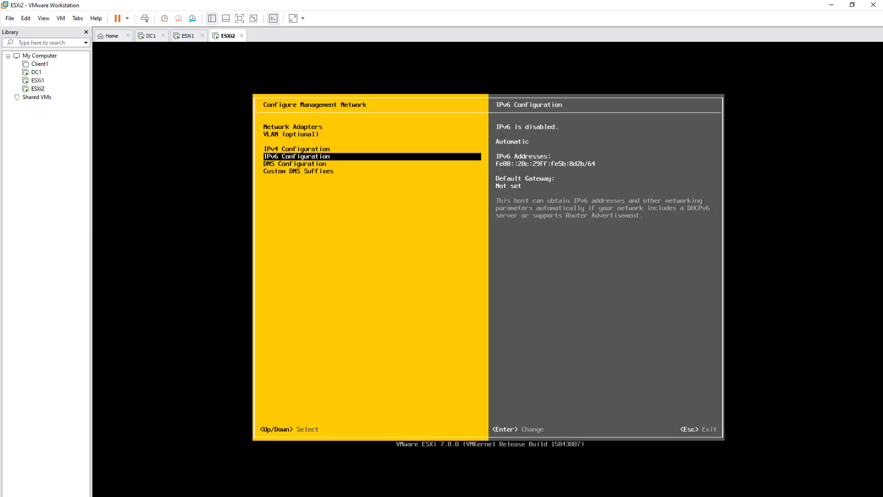
key("Down")
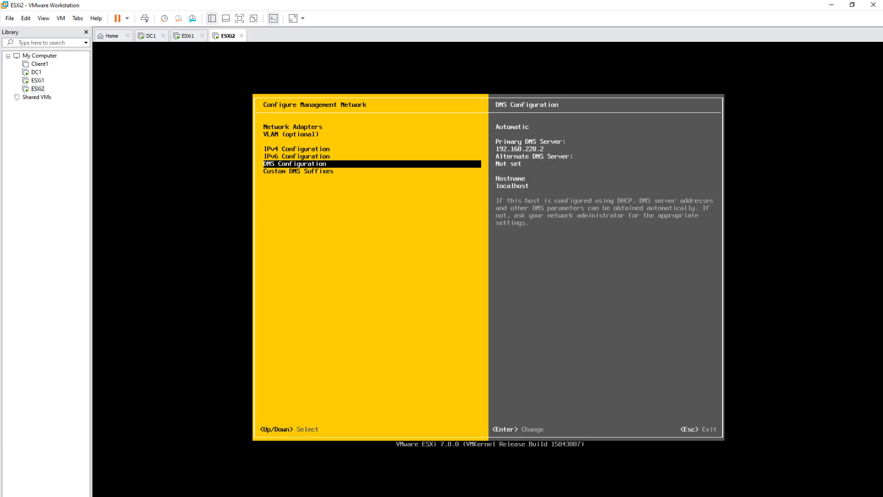
Step: Choose manual DNS server addresses for ESXi2 with primary DNS server 192.168.220.130
key("Return")
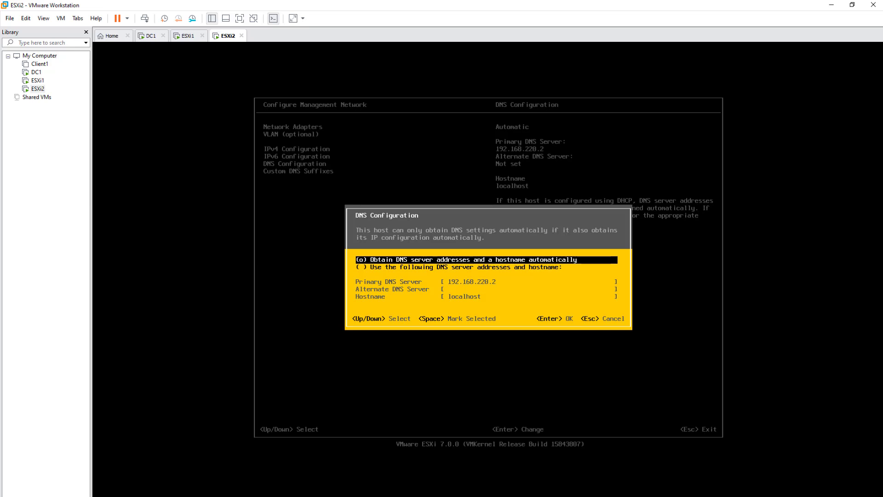
key("Down")
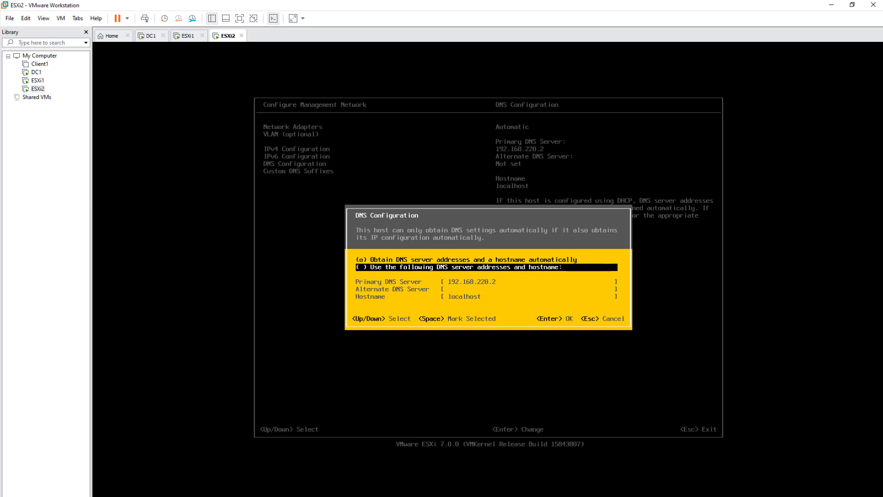
key("space")
key("Down")
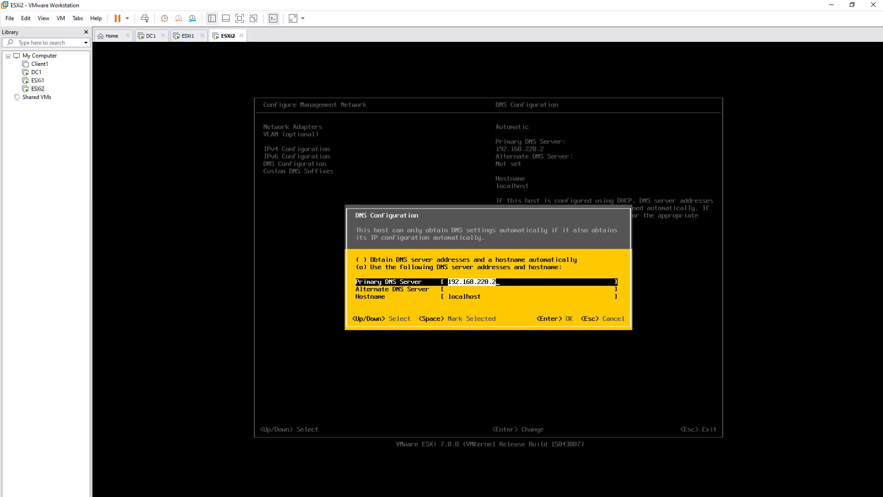
key("BackSpace")
type("192.169")
key("BackSpace")
type("8.220.130")
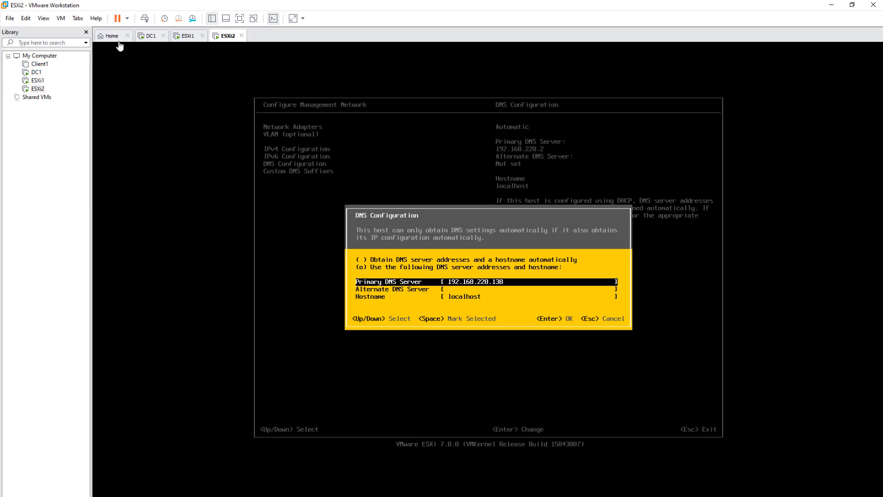
left_click(152, 36)
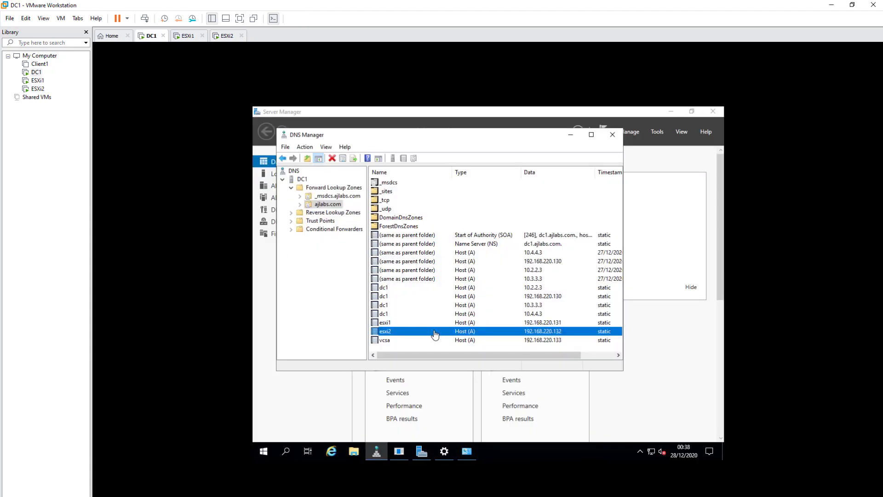
left_click(546, 298)
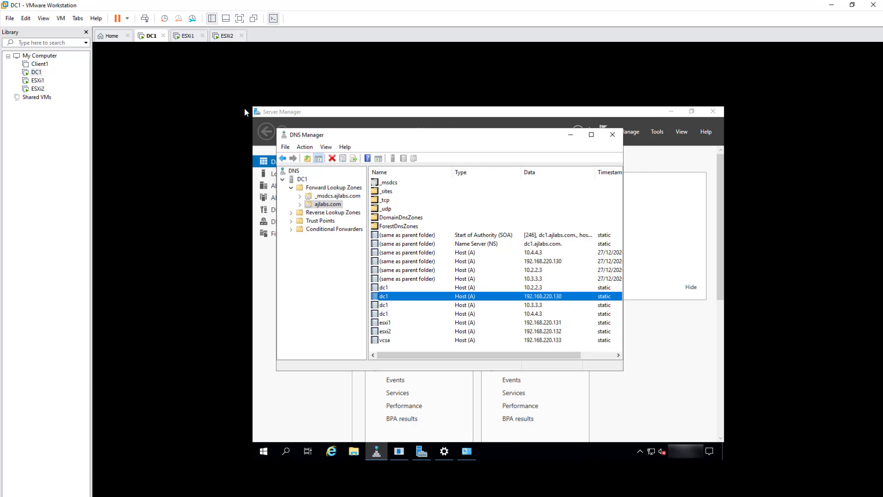
left_click(220, 36)
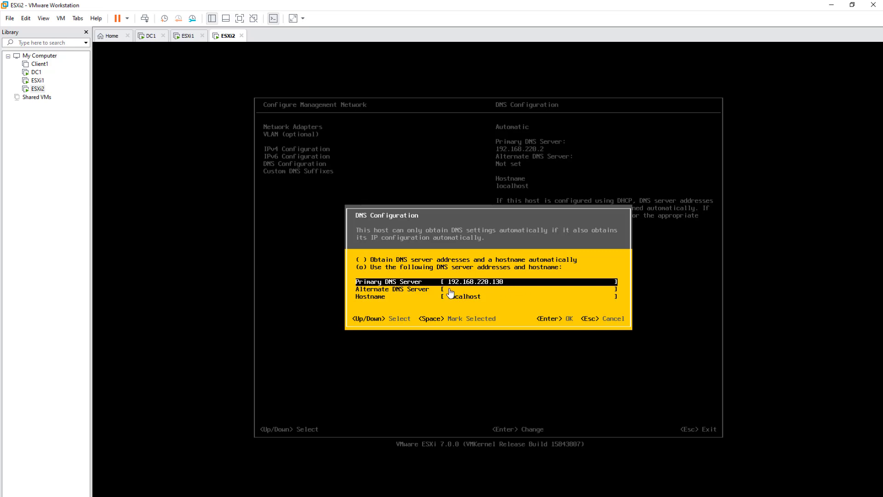
Step: Replace the localhost hostname with ESXi2.ajlabs.com and accept the DNS Configuration
left_click(499, 302)
key("Down")
key("Down")
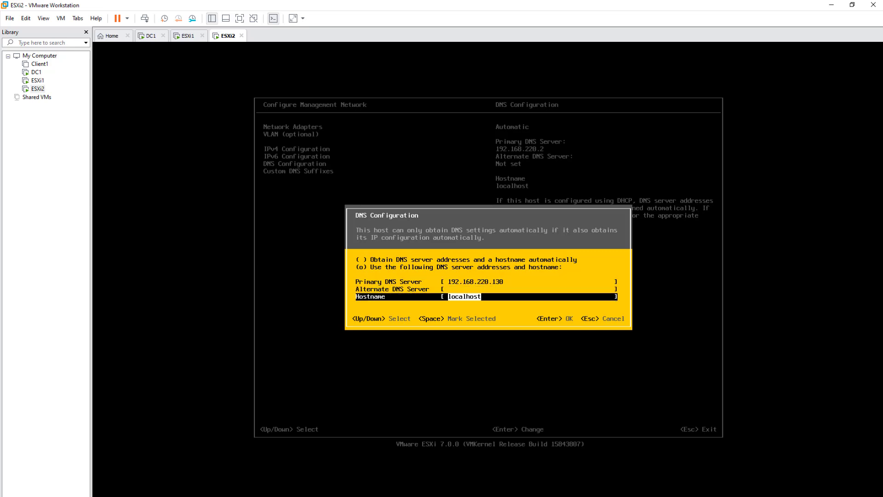
type("ES")
type("Xi2")
type(".ajla")
type("ab")
type("s.com")
key("Return")
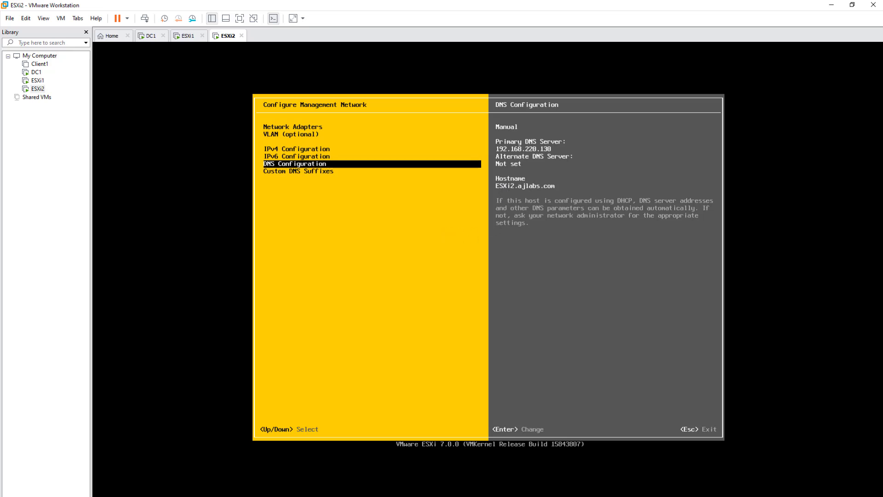
Step: Review the menu entries, then exit Configure Management Network and apply the changes
key("Up")
key("Up")
key("Up")
key("Up")
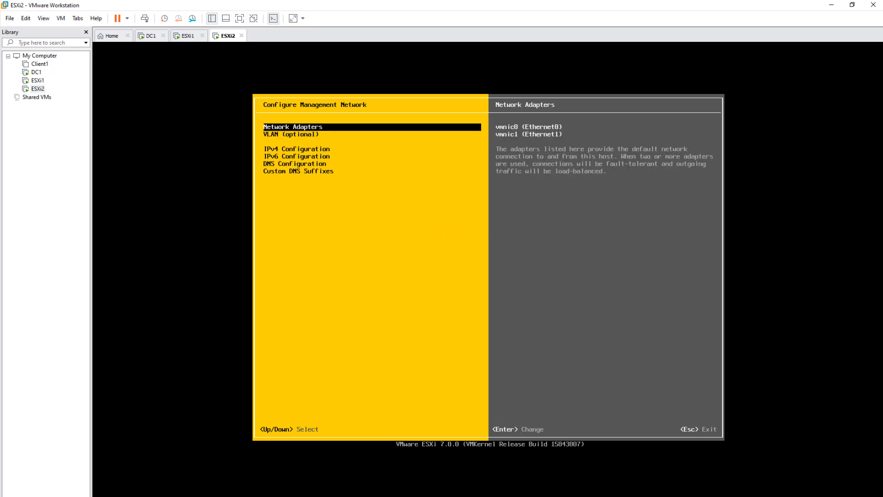
key("Down")
key("Down")
key("Down")
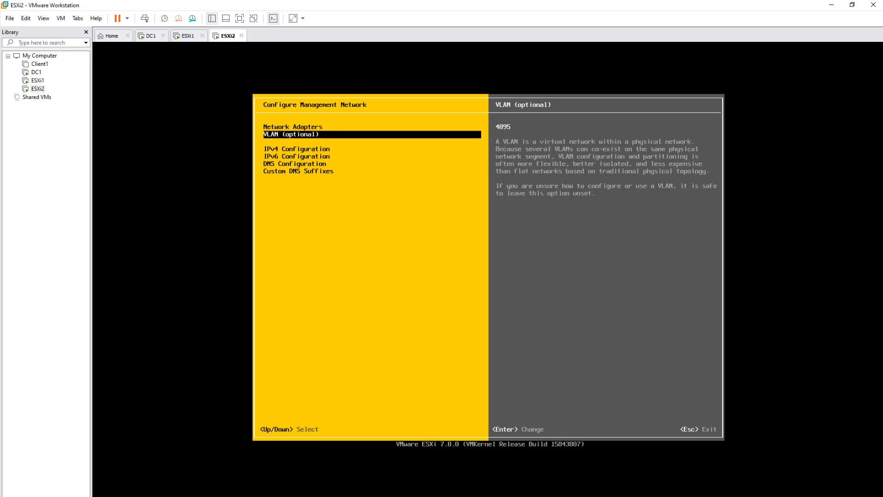
key("Up")
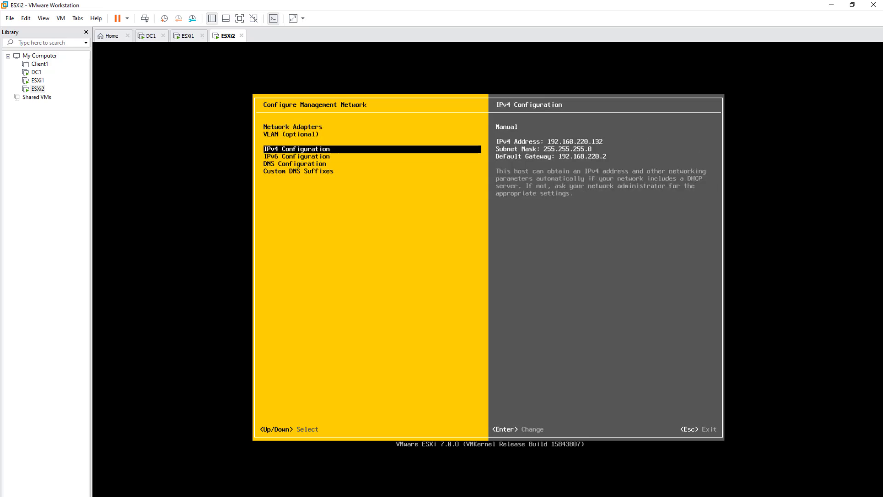
key("Escape")
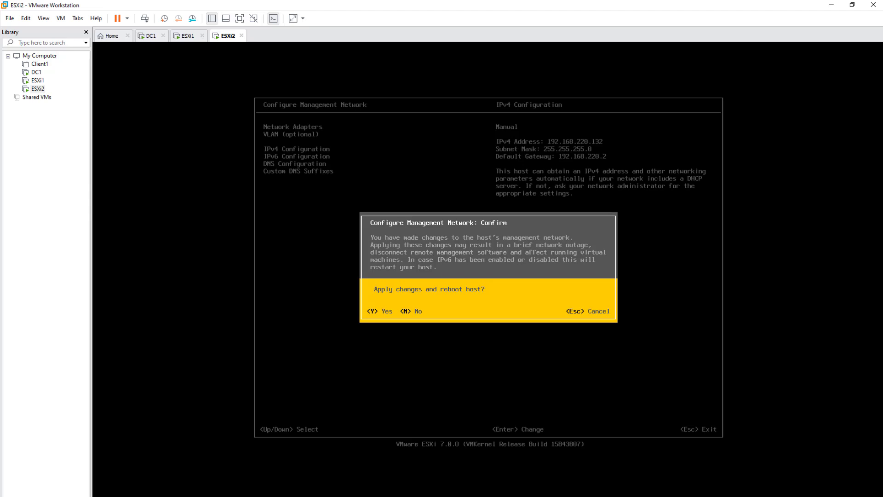
key("Escape")
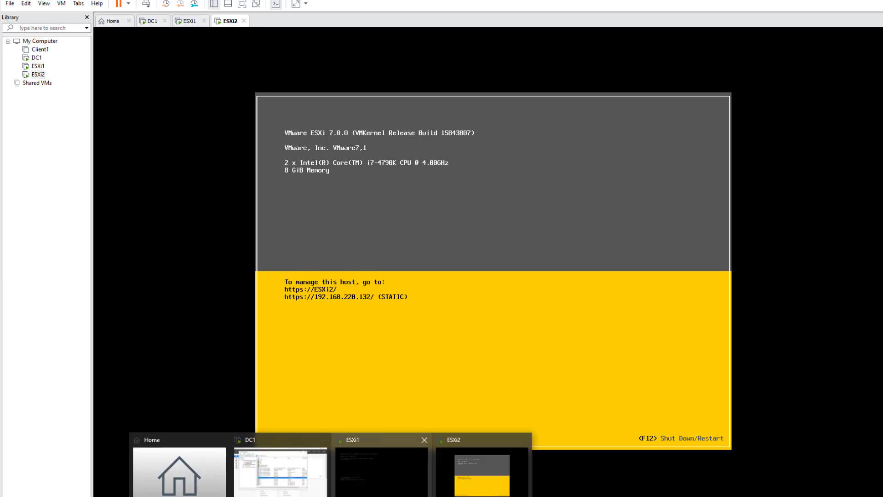
Step: Bring up Command Prompt and move it clear of the ESXi2 console text
left_click(352, 496)
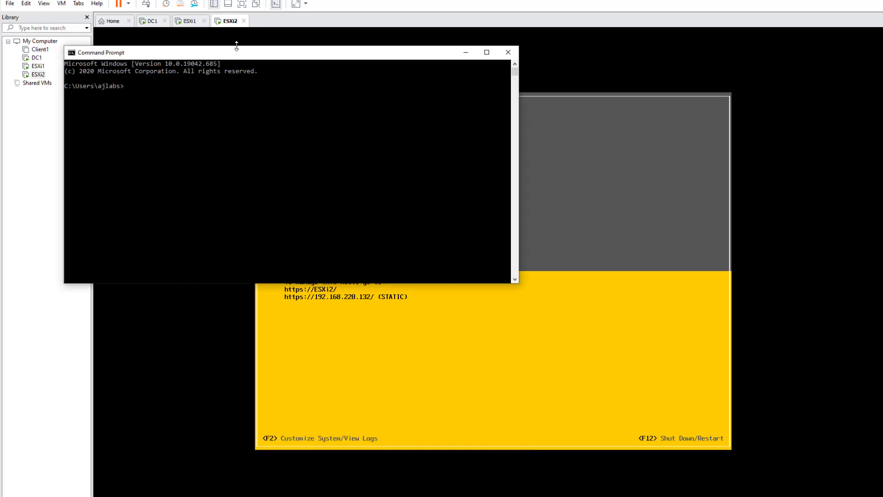
left_click_drag(237, 53, 574, 140)
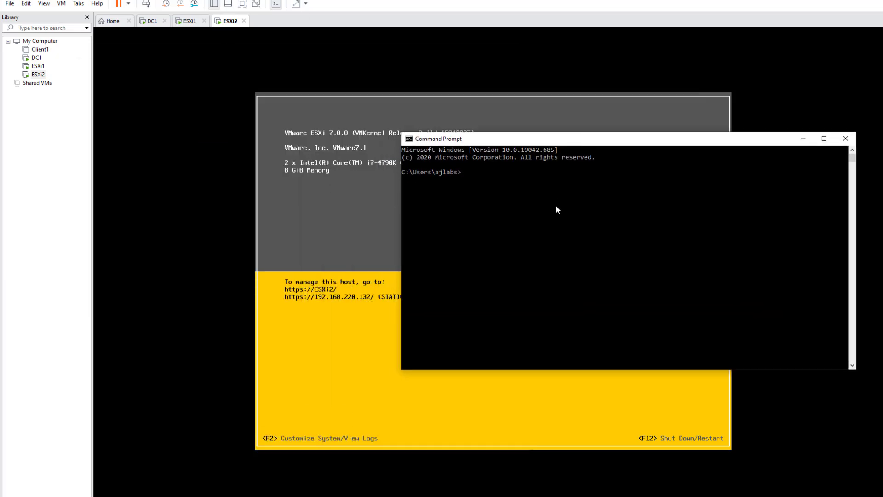
left_click(527, 223)
key("Escape")
Step: Ping esxi2.ajlabs.com, stop it after the timeouts, and return to the ESXi2 console
type("ping ex")
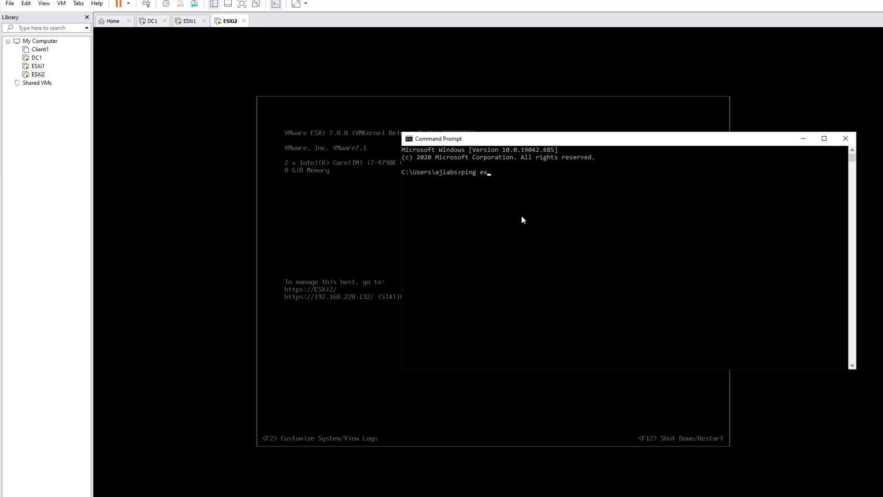
left_click(522, 216)
key("Escape")
type("sxi2.ajlabs.com")
key("Return")
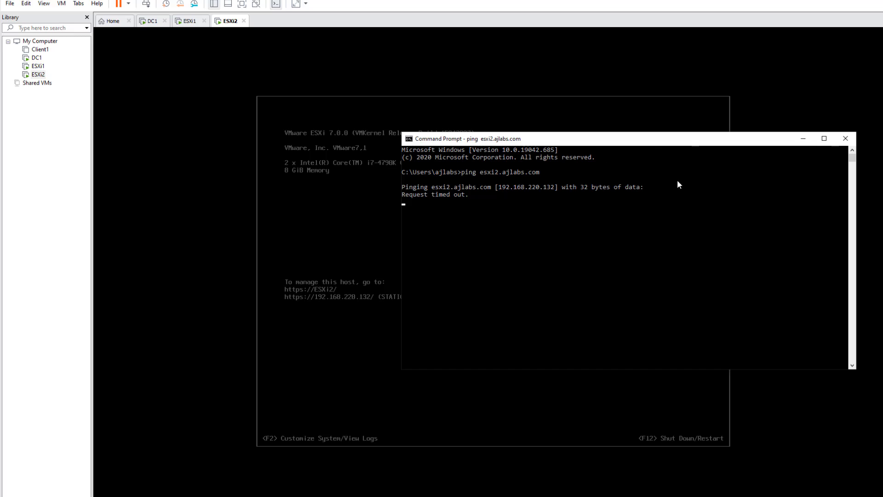
key("ctrl+c")
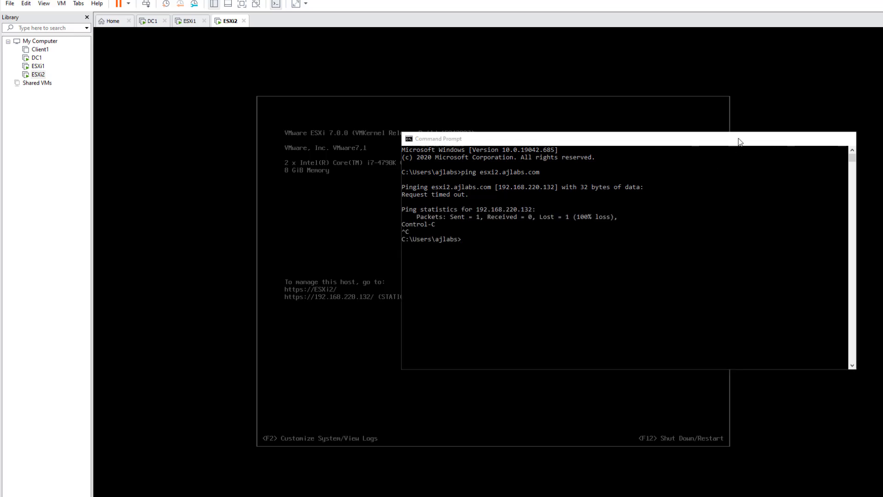
left_click(365, 253)
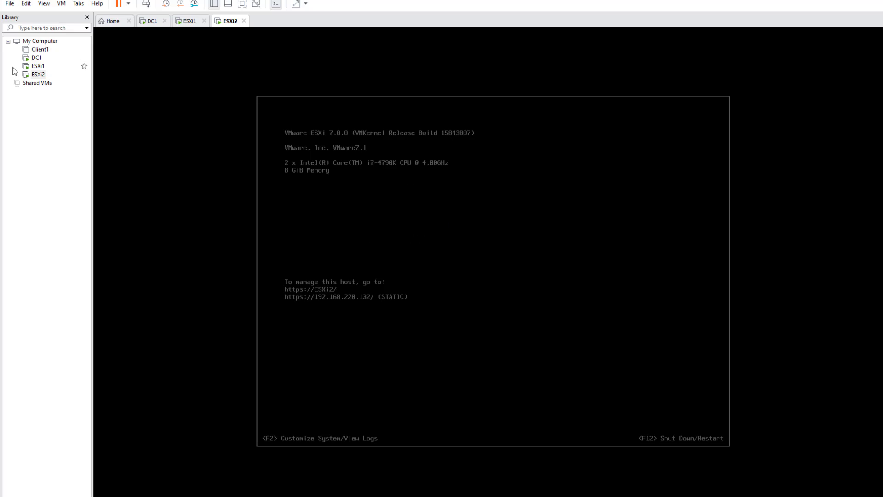
left_click(38, 68)
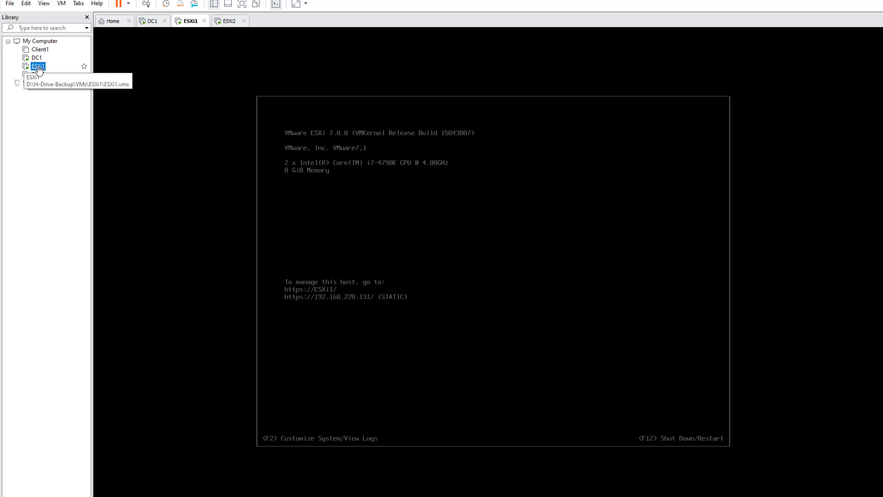
left_click(370, 248)
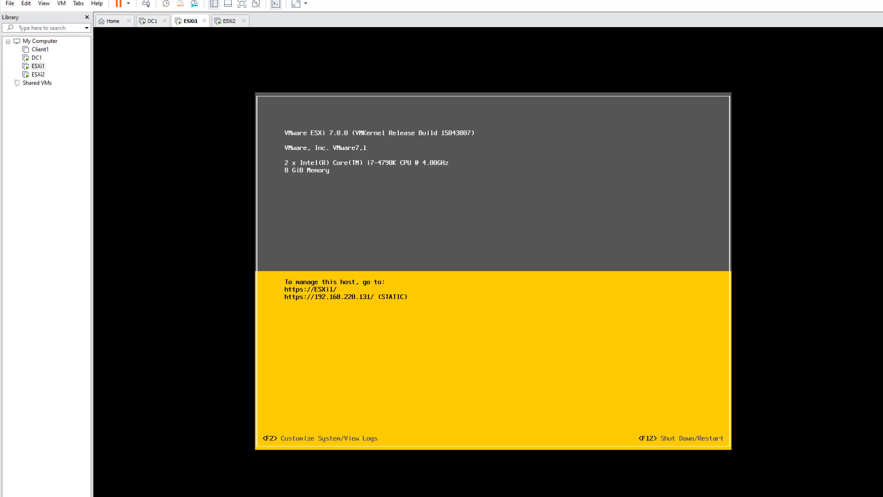
key("F2")
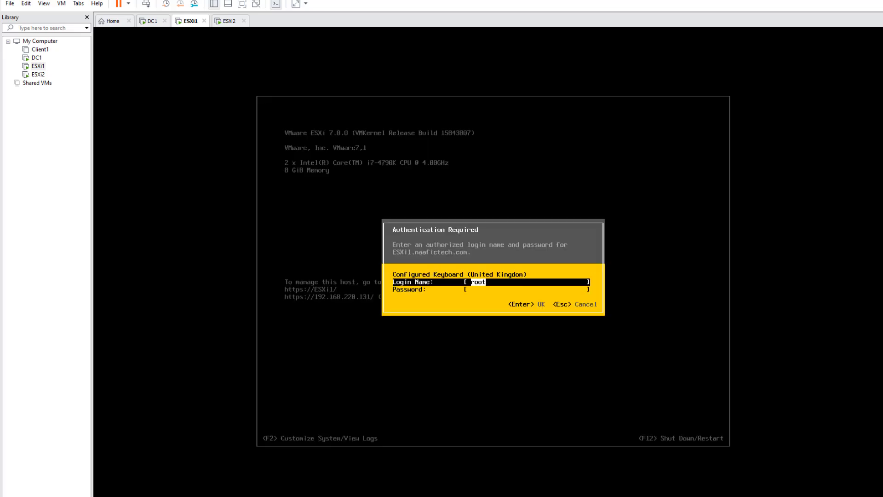
key("Tab")
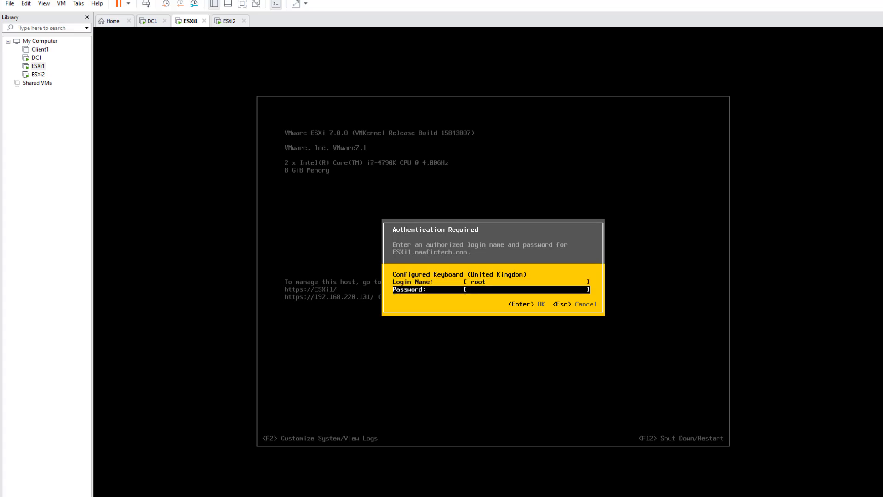
type("***********")
key("Return")
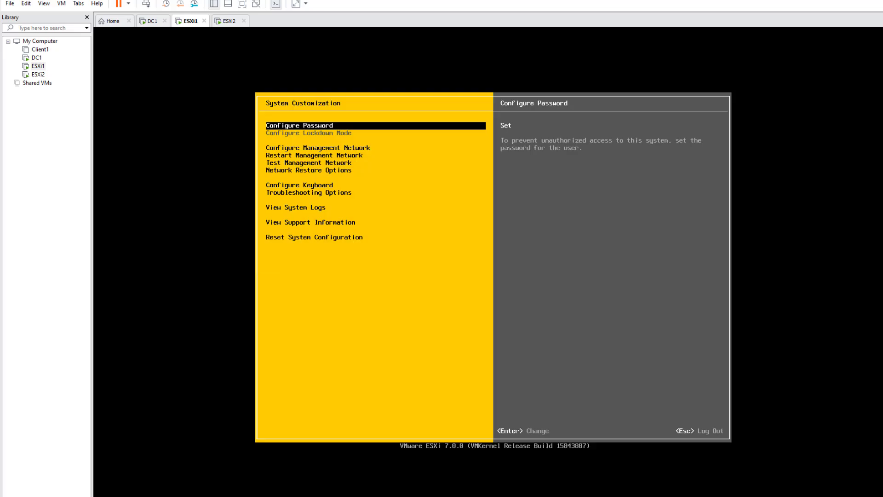
key("Down")
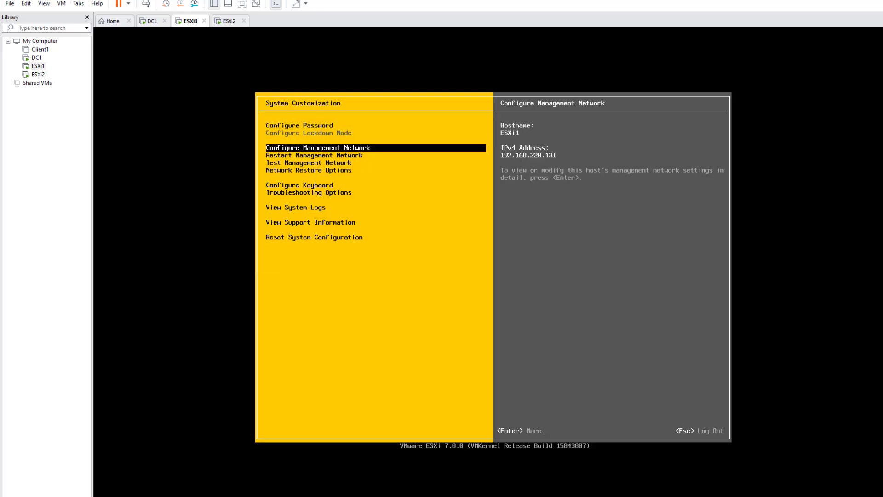
key("Return")
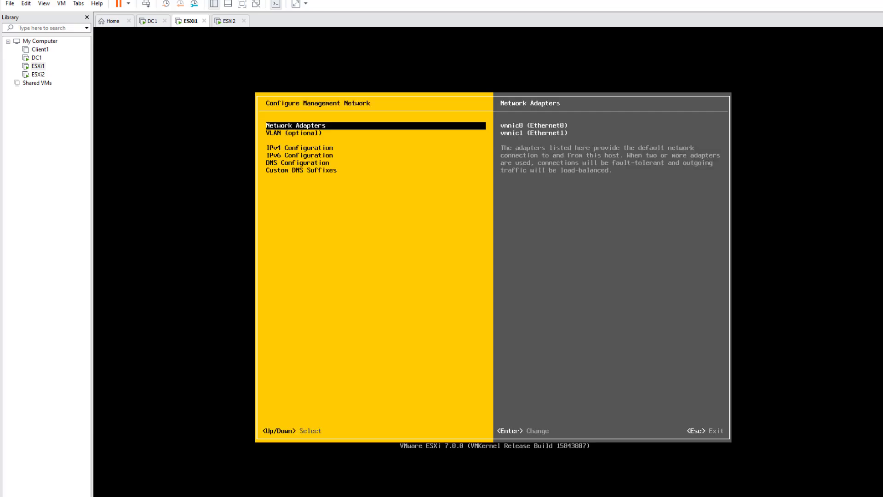
key("Down")
key("Down")
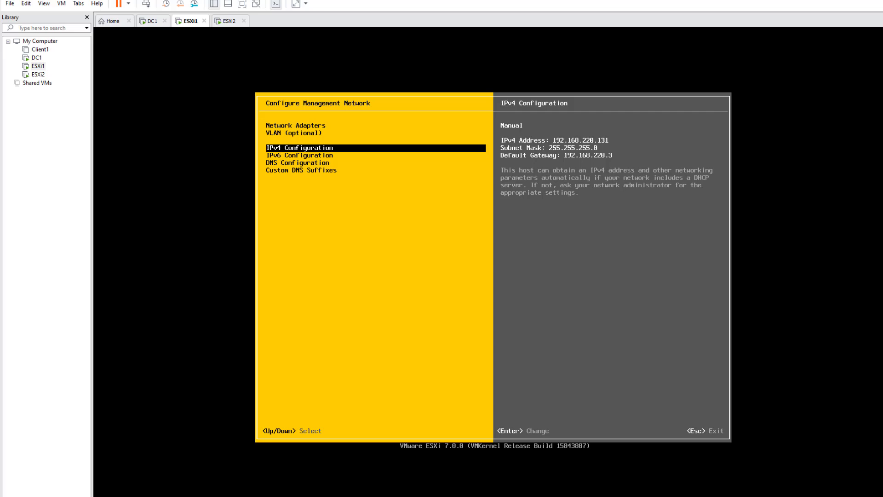
left_click(223, 23)
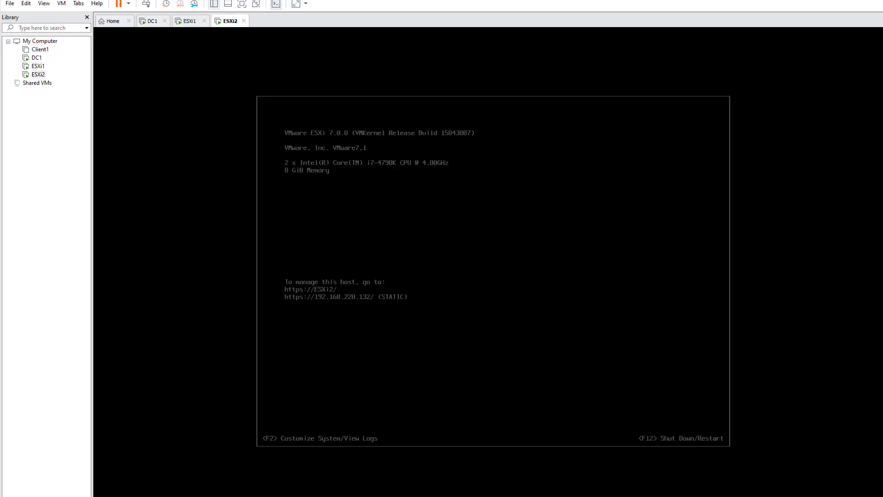
Step: Ping esxi1.ajlabs.com, get replies from 192.168.220.131 with 0% loss, then minimize the prompt
key("alt+Tab")
left_click(546, 260)
key("Up")
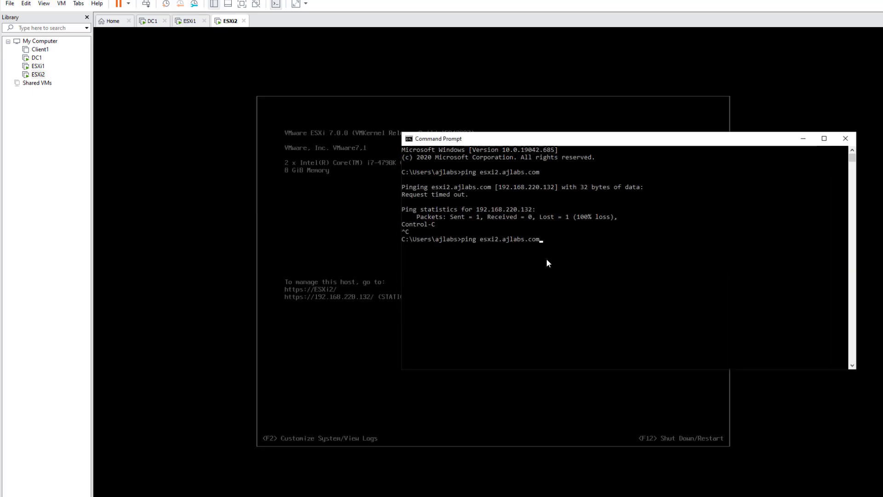
key("Left")
key("Left")
key("Left")
key("Left")
key("Left")
key("Left")
key("BackSpace")
type("1")
key("Return")
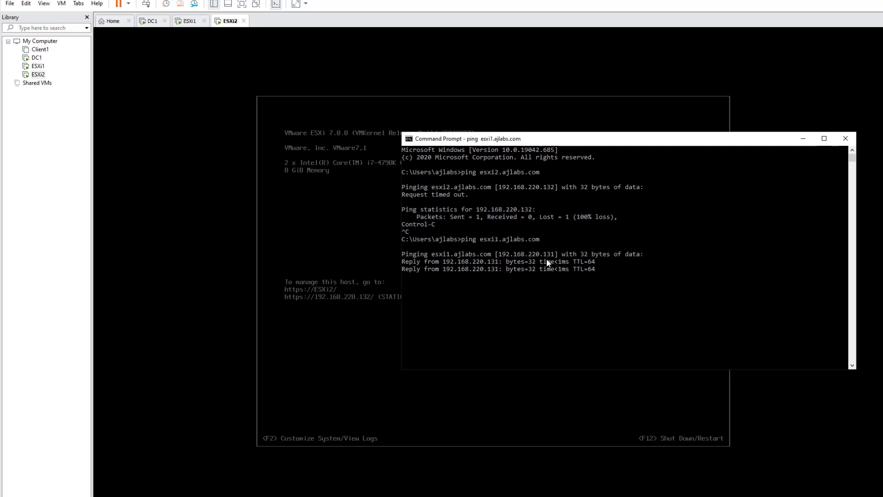
key("ctrl+c")
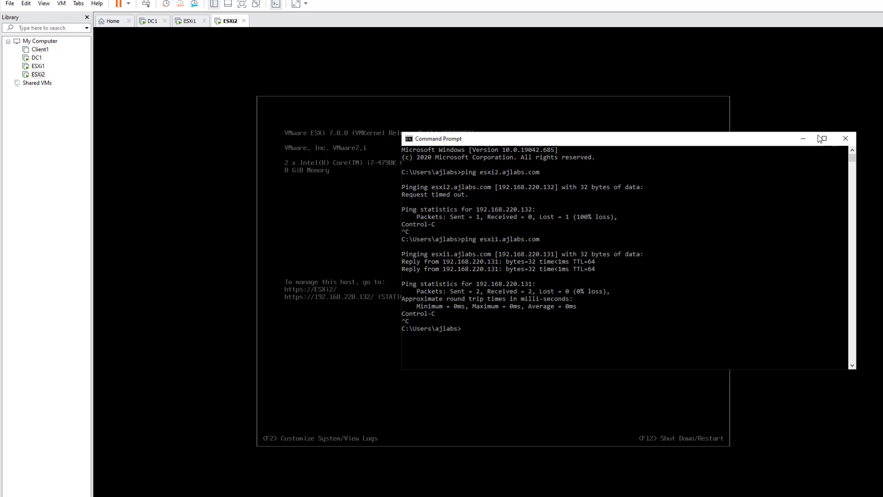
left_click(803, 140)
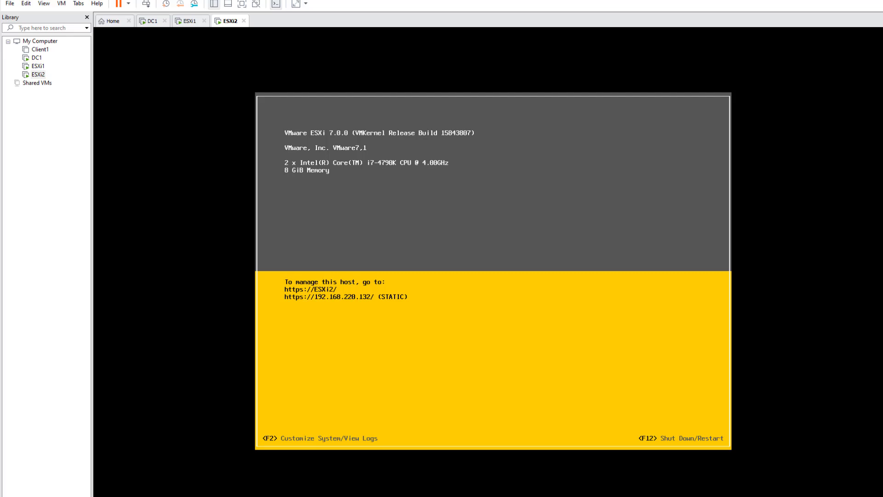
Step: Log in to the ESXi2 console as root for system customization
key("F2")
key("Tab")
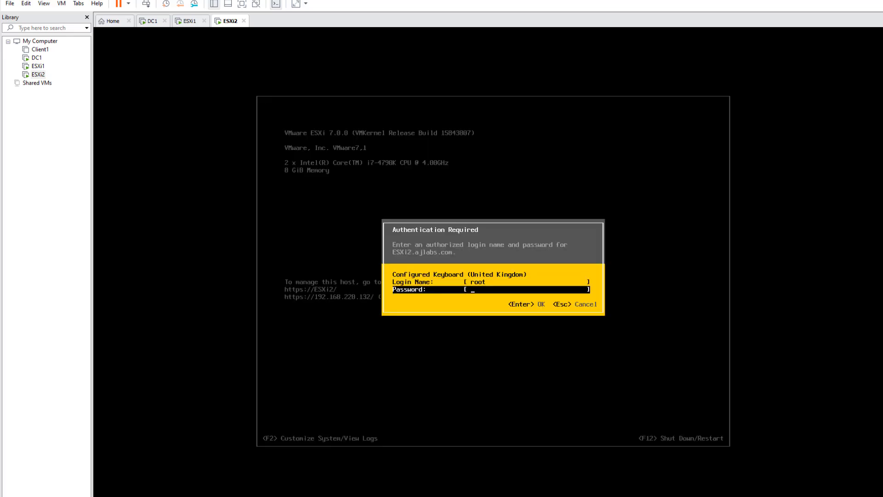
type("************")
key("Return")
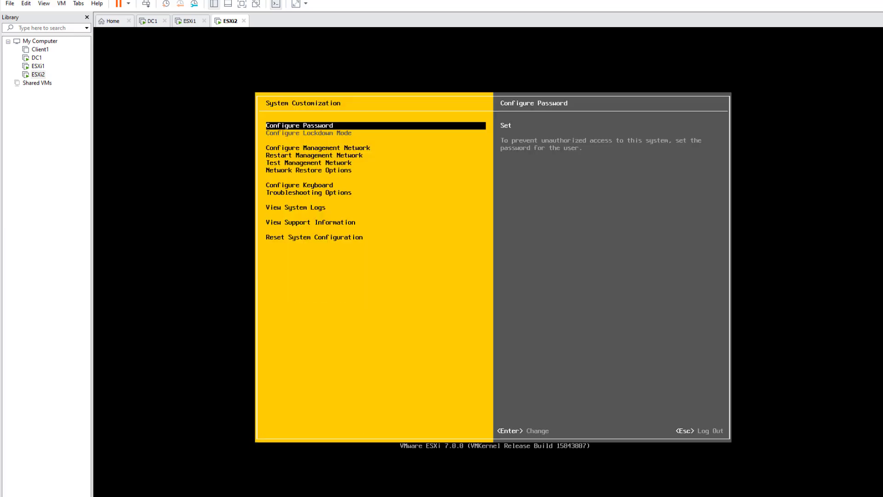
Step: Set the IPv4 Default Gateway to 192.168.220.3 and apply it by restarting the management network
key("Down")
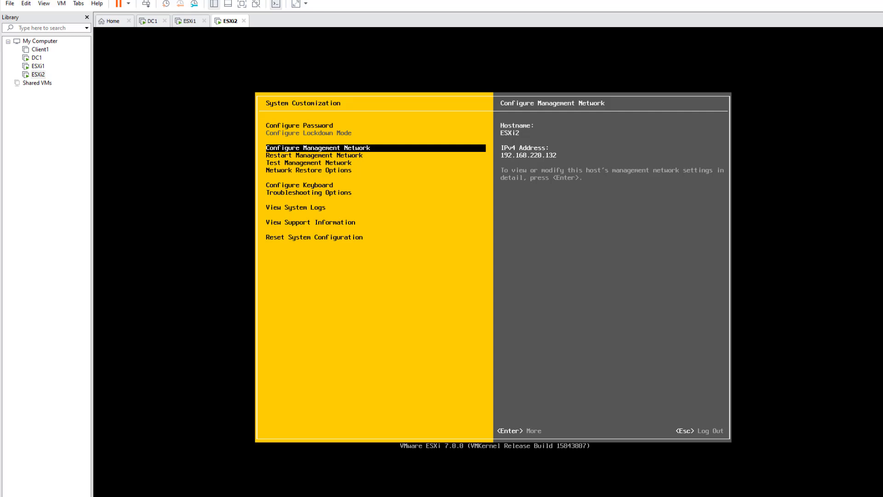
key("Return")
key("Down")
key("Down")
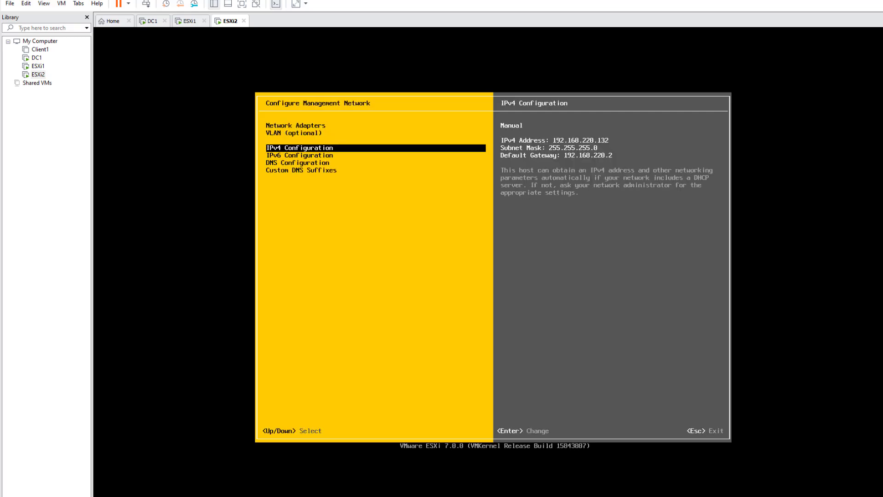
key("Return")
key("Down")
key("Down")
key("Down")
key("Down")
key("Down")
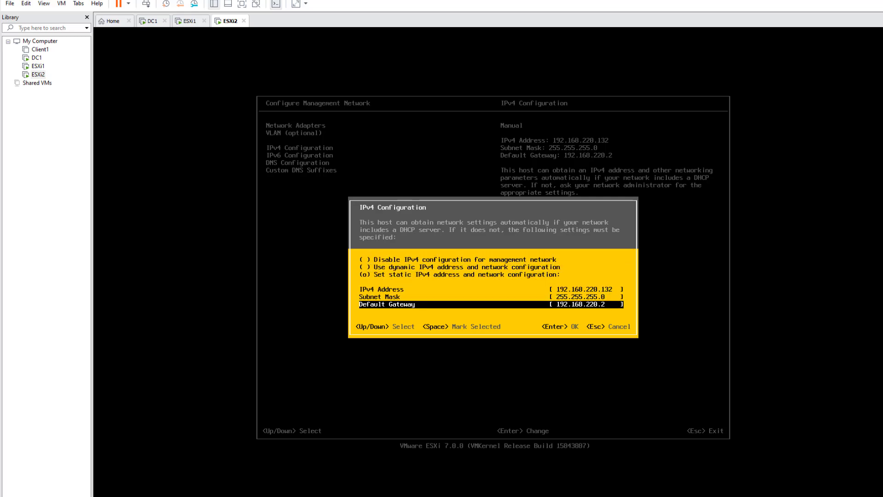
key("BackSpace")
type("3")
key("Return")
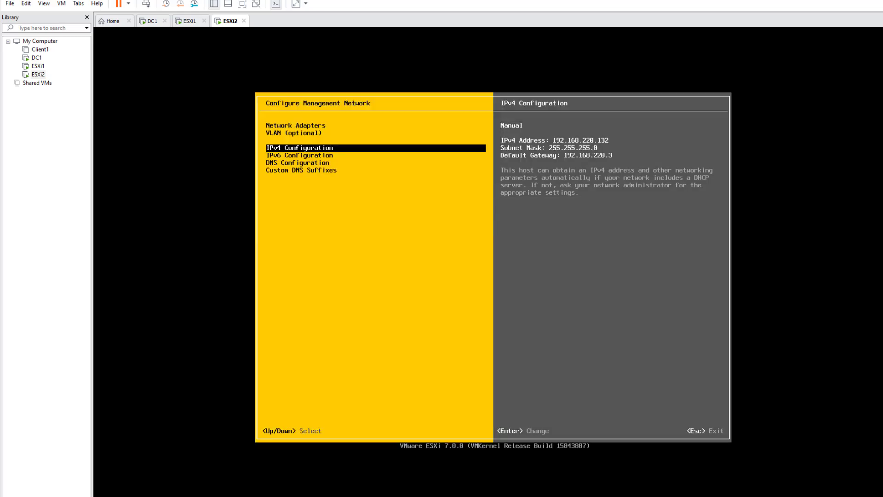
key("Escape")
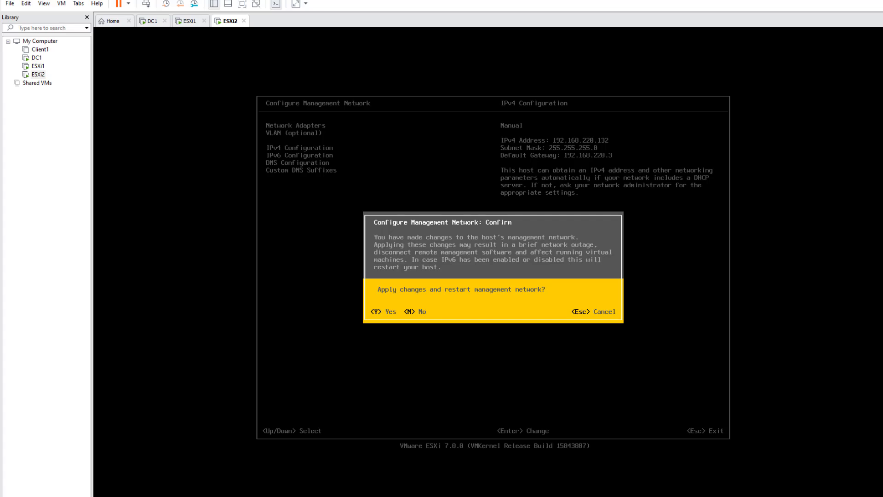
key("y")
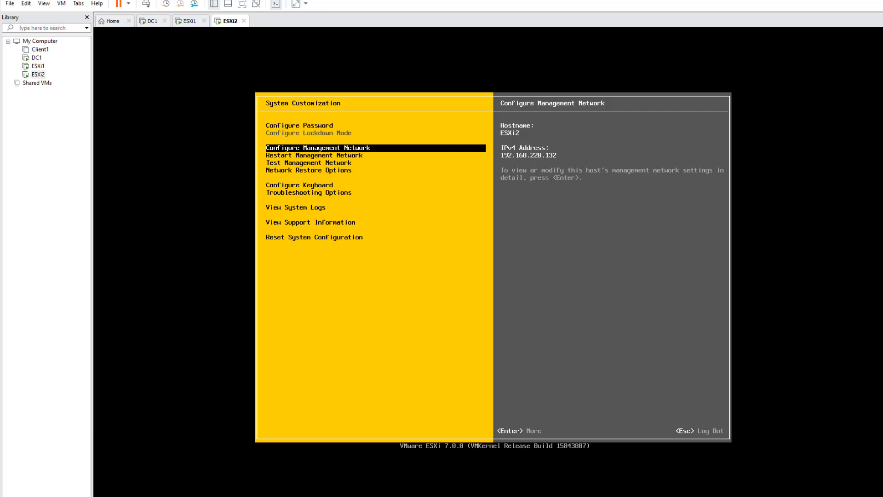
key("Escape")
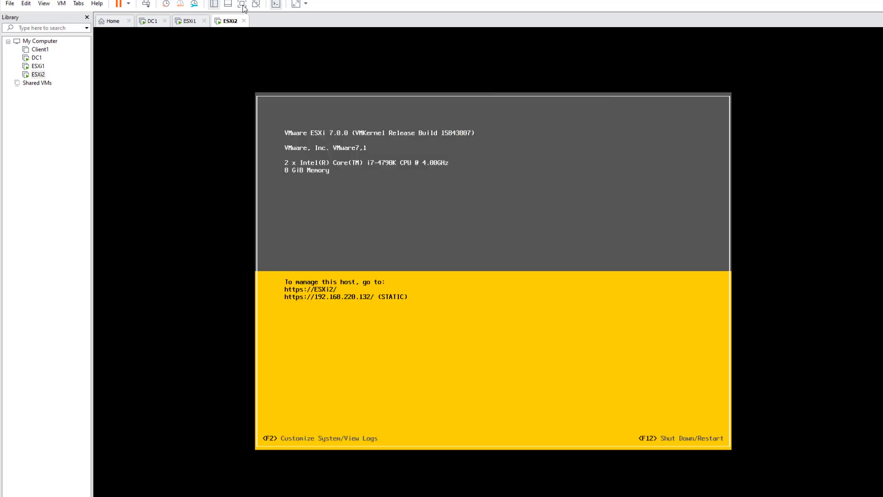
Step: Re-run ping esxi2.ajlabs.com: resolves to 192.168.220.132 but destination unreachable, 66% loss
left_click(244, 496)
left_click(562, 290)
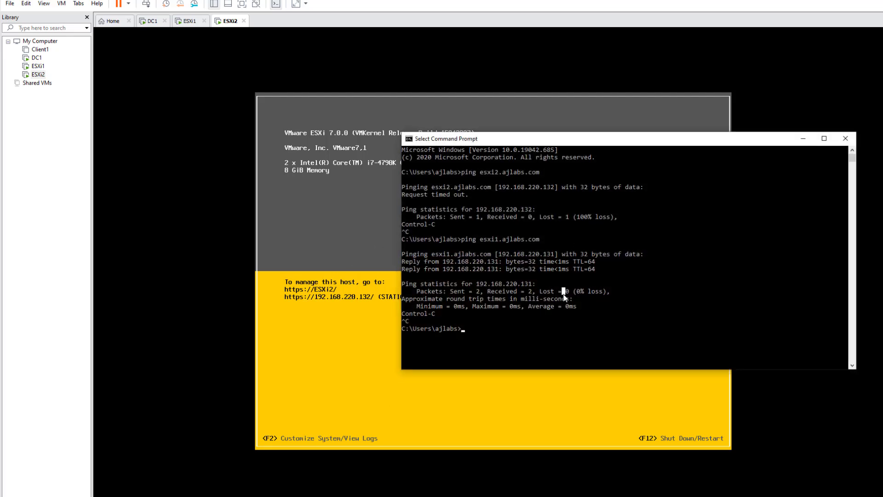
key("Up")
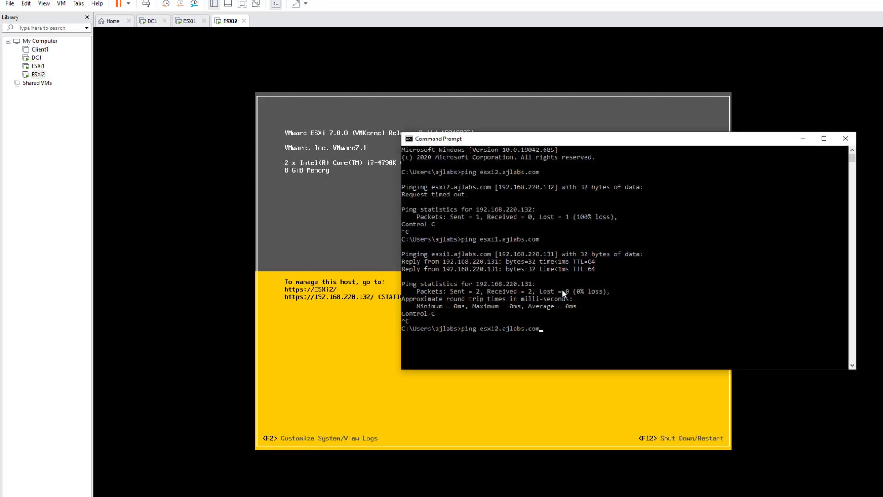
key("Return")
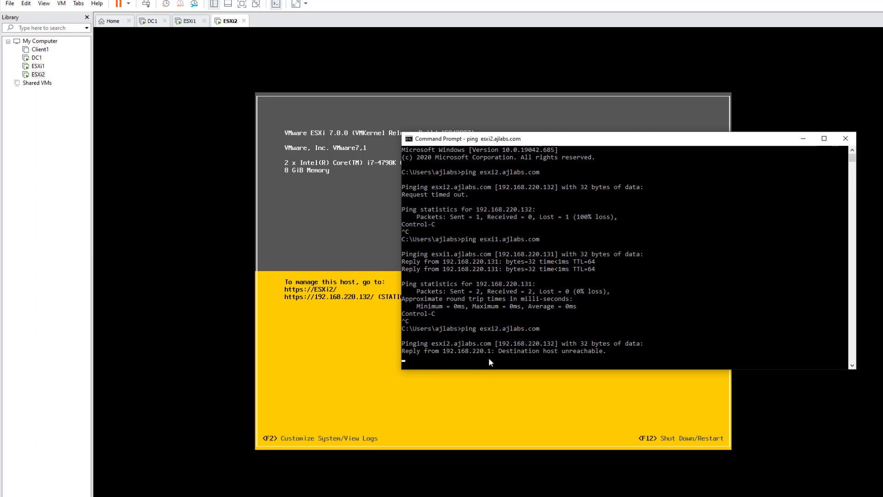
left_click_drag(621, 139, 597, 100)
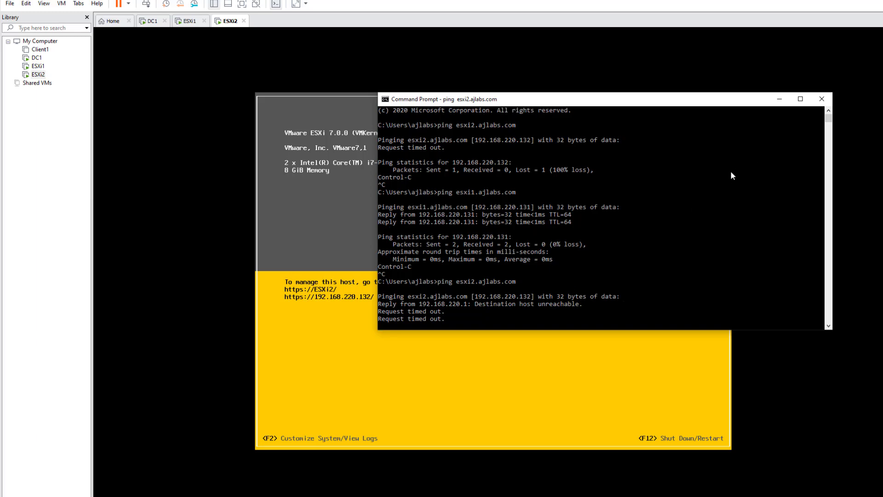
key("ctrl+c")
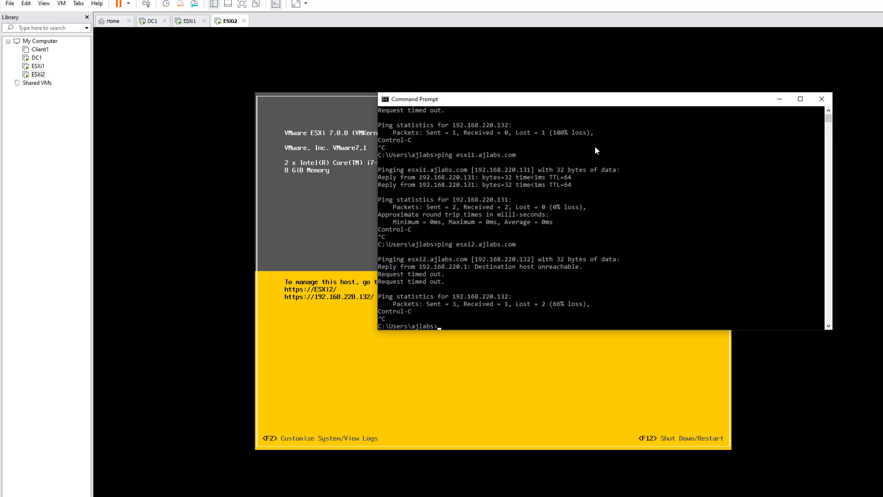
left_click(779, 98)
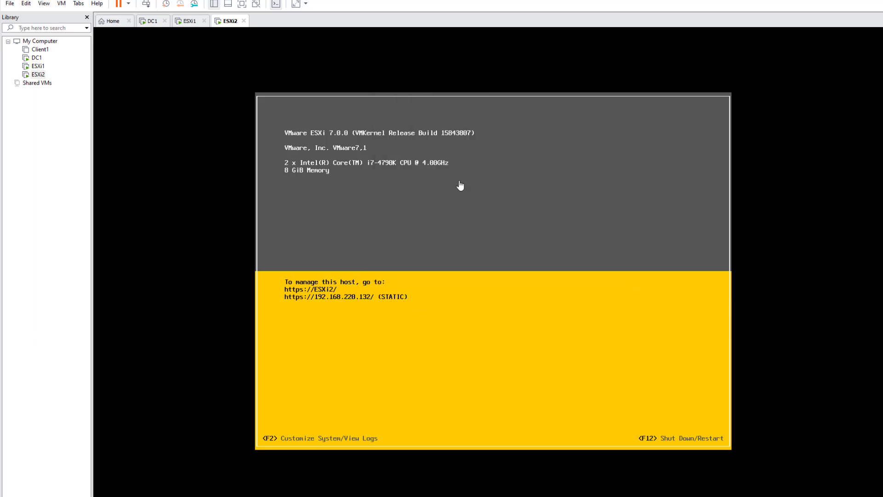
Step: Log in to the ESXi2 console as root
left_click(376, 309)
key("F2")
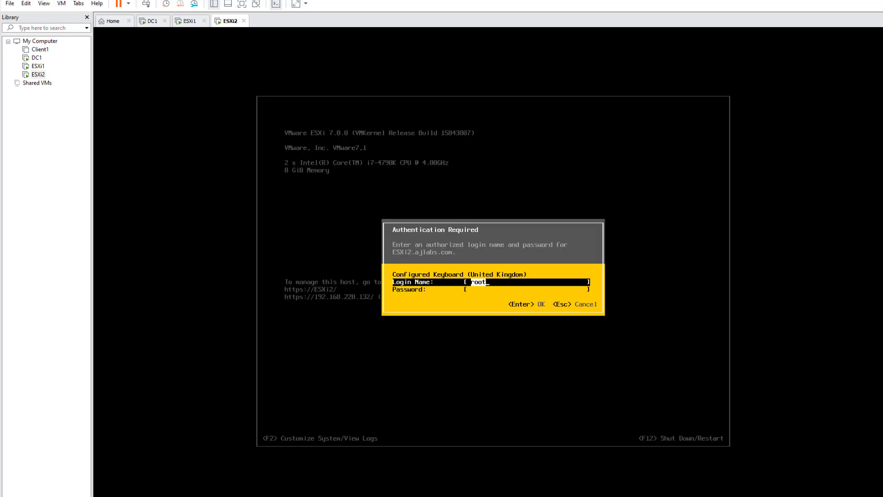
key("Tab")
type("*********")
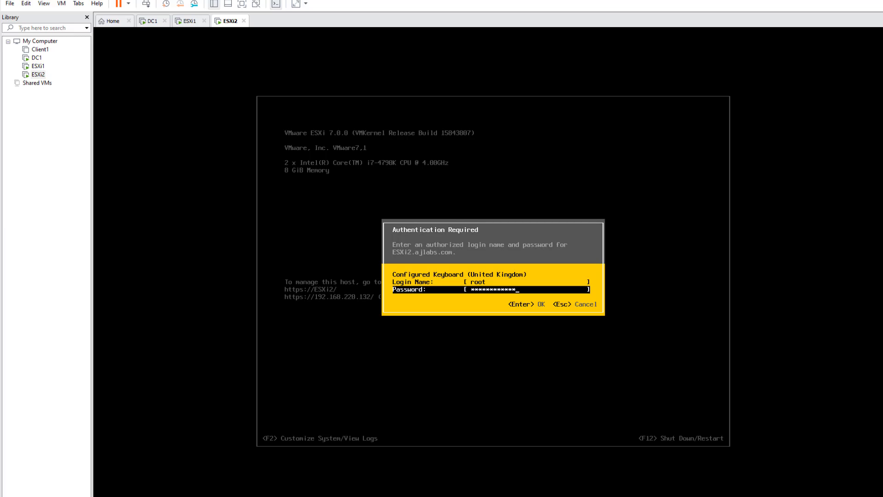
key("Return")
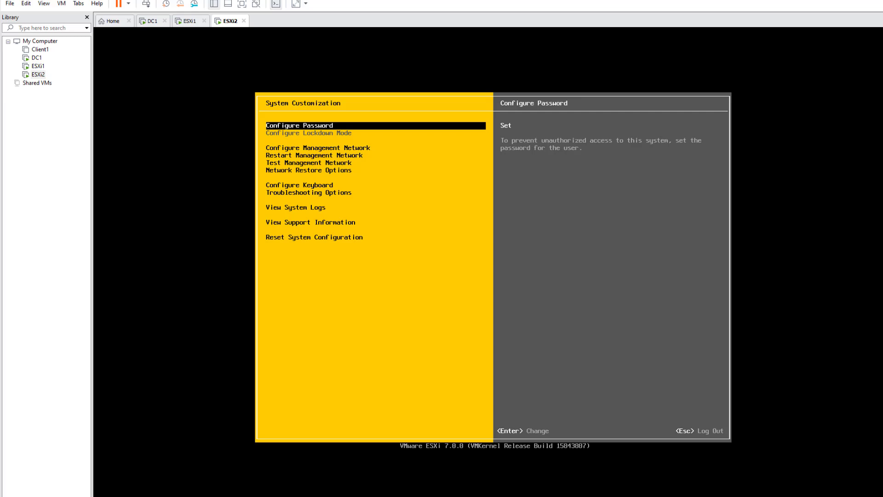
Step: Delete the management network VLAN ID 4095 so it is not set, and apply the restart
key("Down")
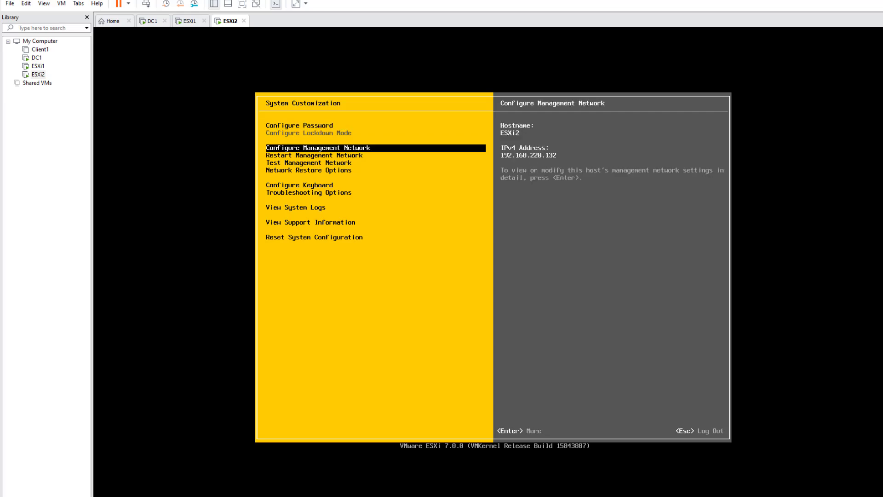
key("Down")
key("Down")
key("Down")
key("Down")
key("Down")
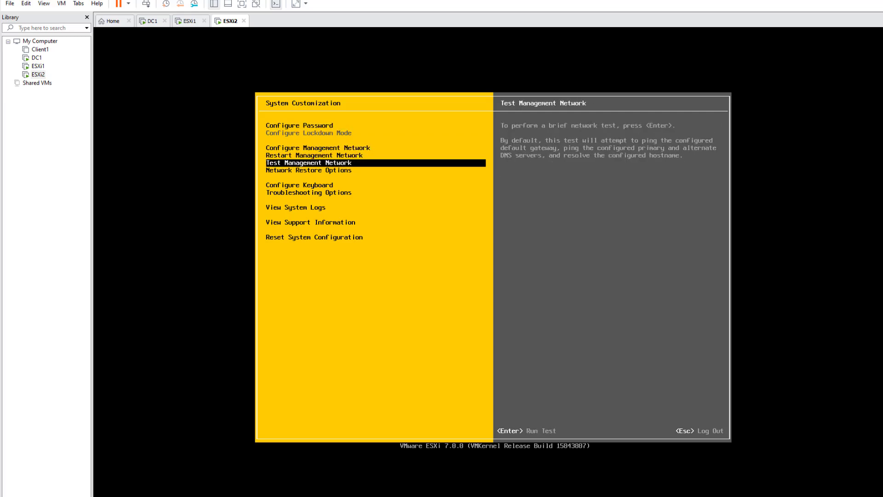
key("Up")
key("Up")
key("Up")
key("Up")
key("Up")
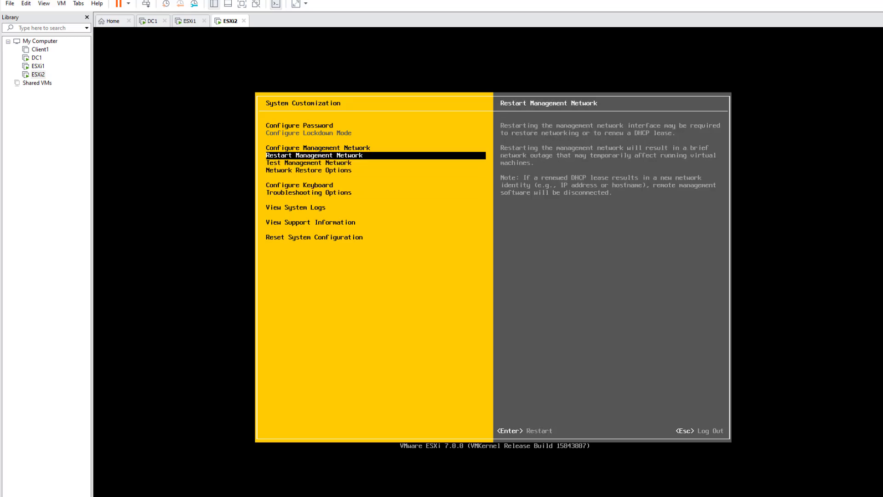
key("Return")
key("Down")
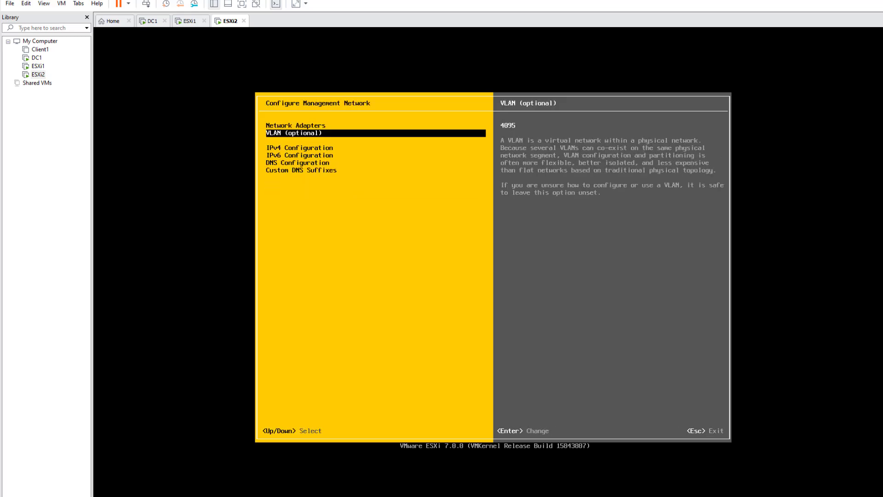
key("Return")
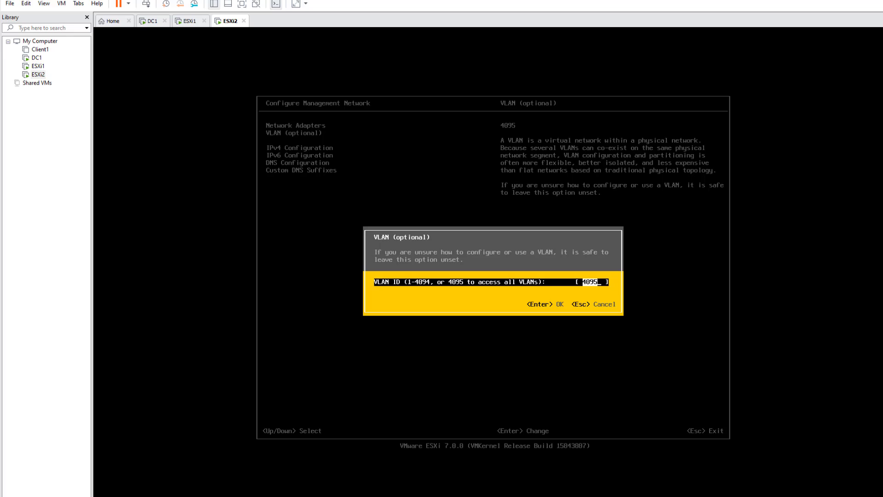
key("BackSpace")
key("Return")
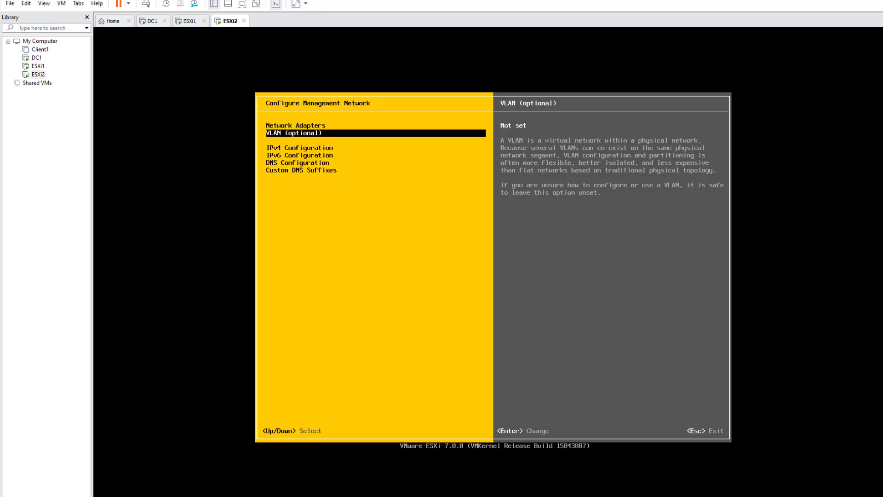
key("Escape")
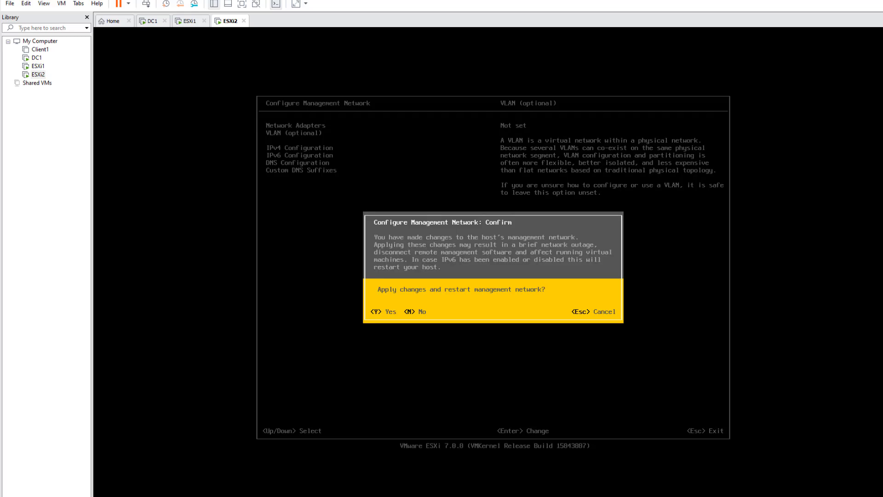
key("y")
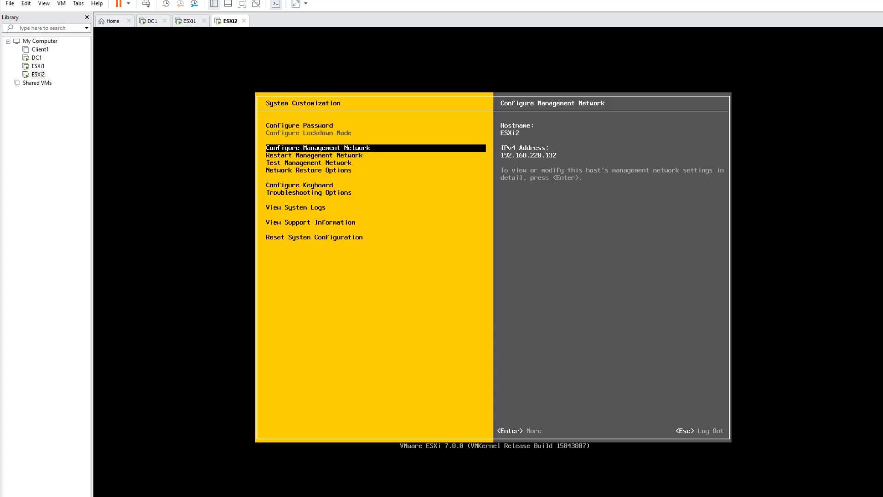
key("alt+Tab")
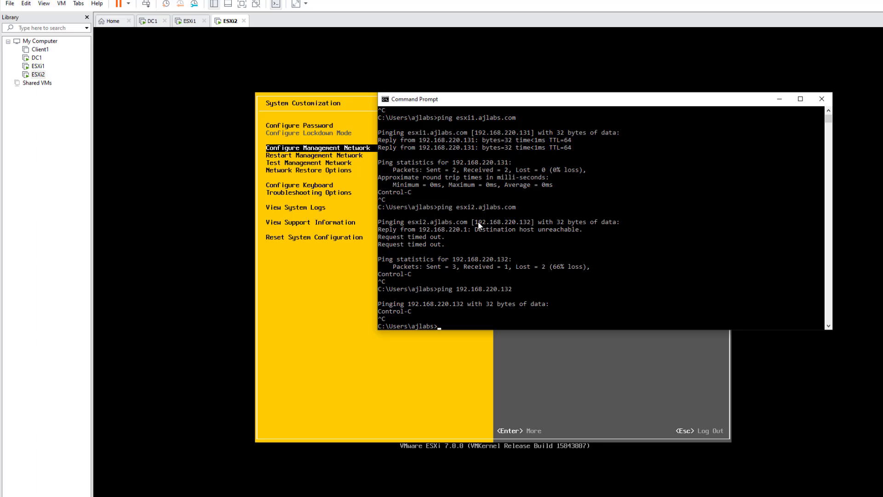
Step: Ping esxi2.ajlabs.com again, getting four replies from 192.168.220.132 with 0% loss
left_click_drag(472, 223, 516, 225)
left_click_drag(405, 222, 534, 224)
left_click(471, 313)
key("Up")
key("Up")
key("Return")
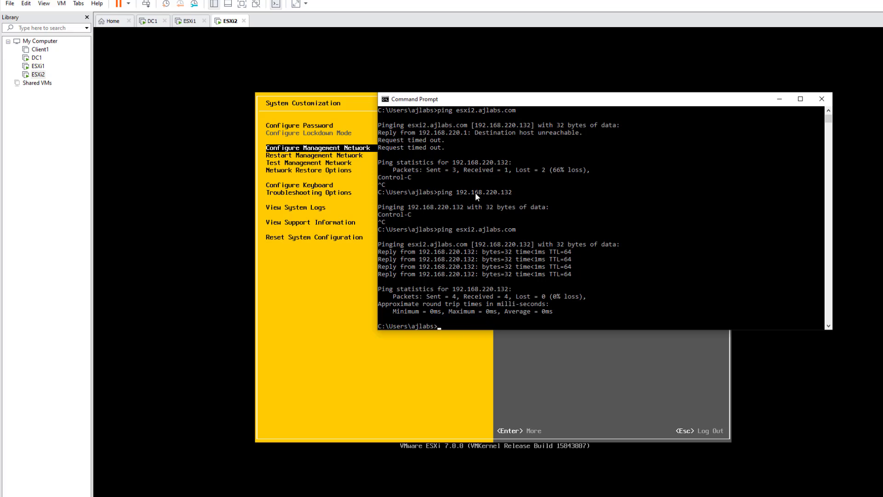
left_click_drag(565, 103, 444, 327)
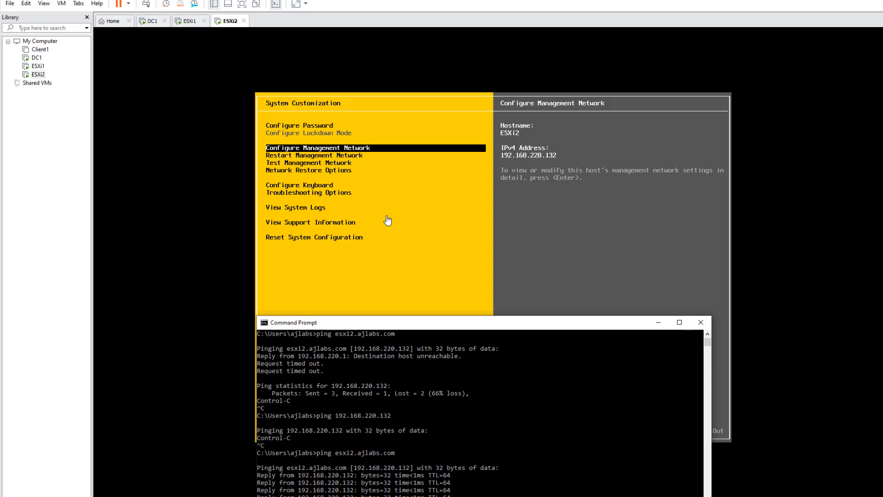
left_click_drag(493, 323, 620, 217)
left_click_drag(558, 218, 537, 174)
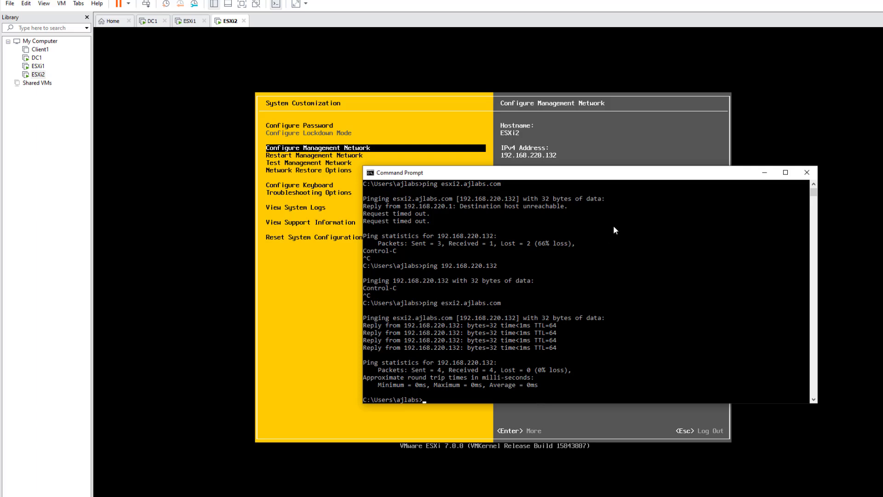
scroll(549, 294, "down", 2)
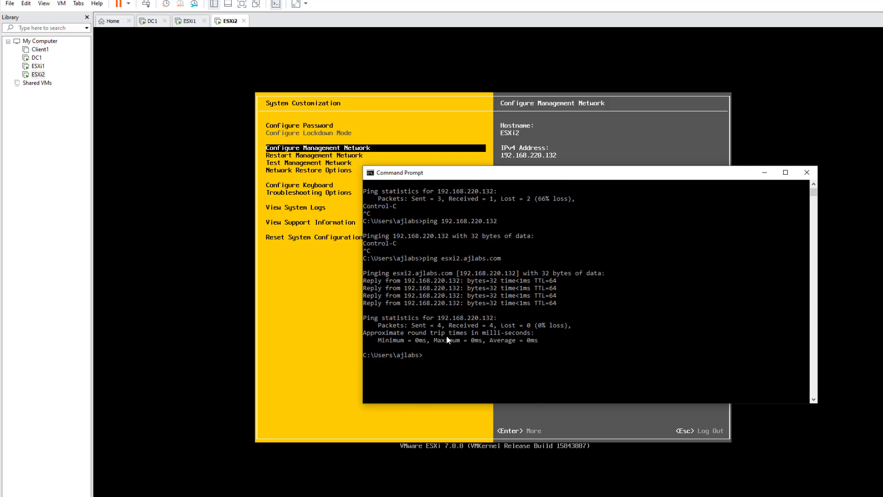
left_click_drag(532, 172, 490, 164)
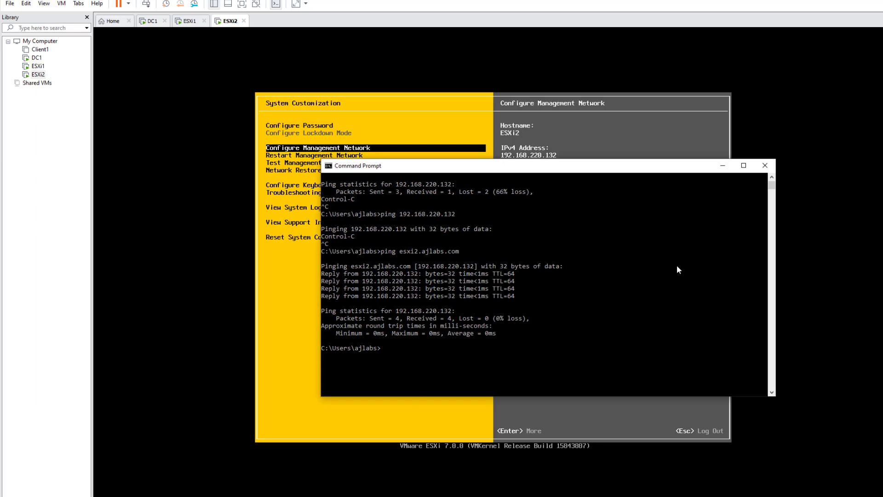
left_click(722, 166)
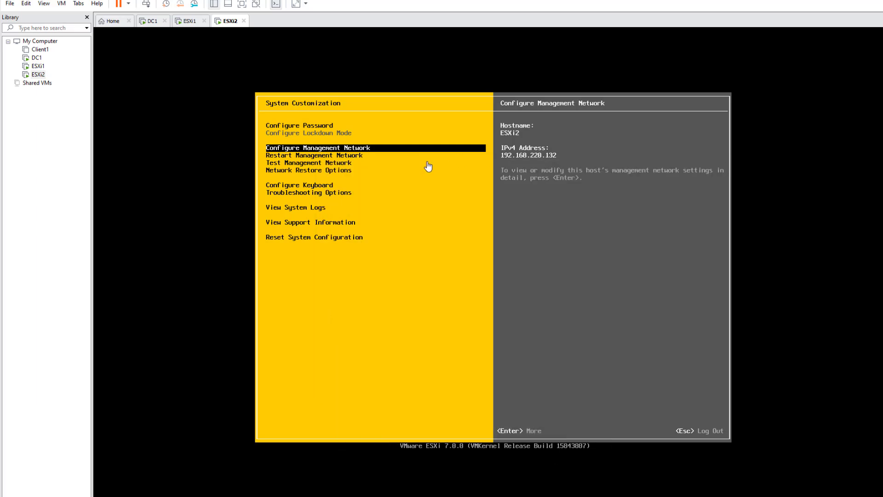
Step: Switch to the DC1 virtual machine and sign in with its password
left_click(37, 58)
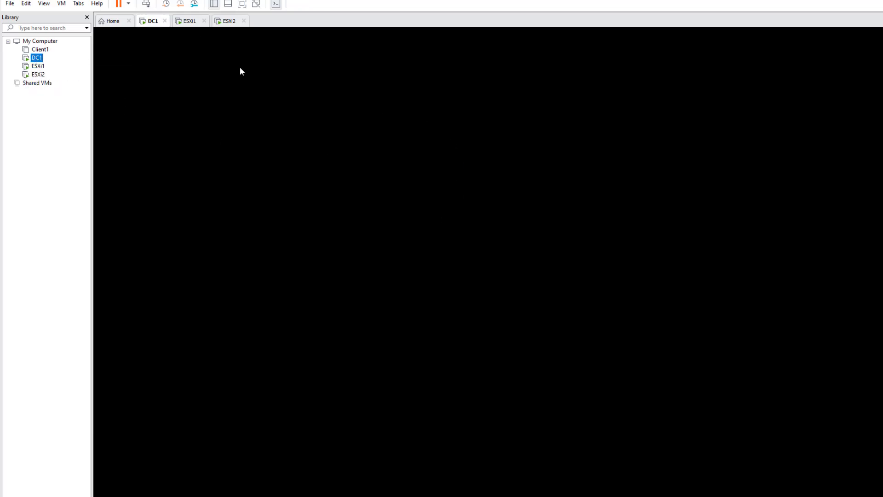
left_click(148, 4)
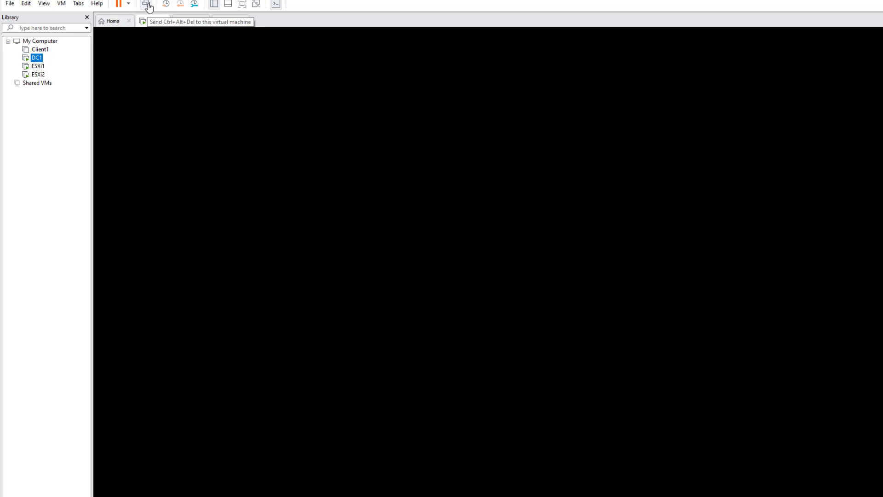
left_click(452, 309)
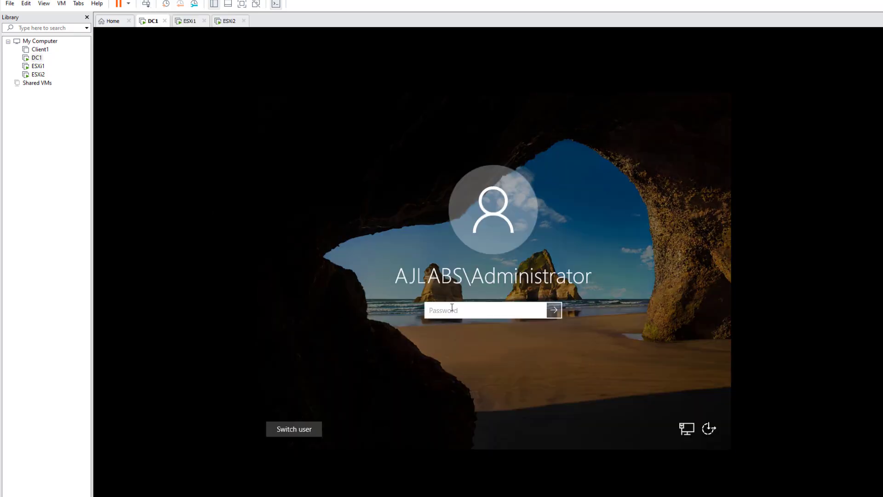
type("••••••••••••")
key("Return")
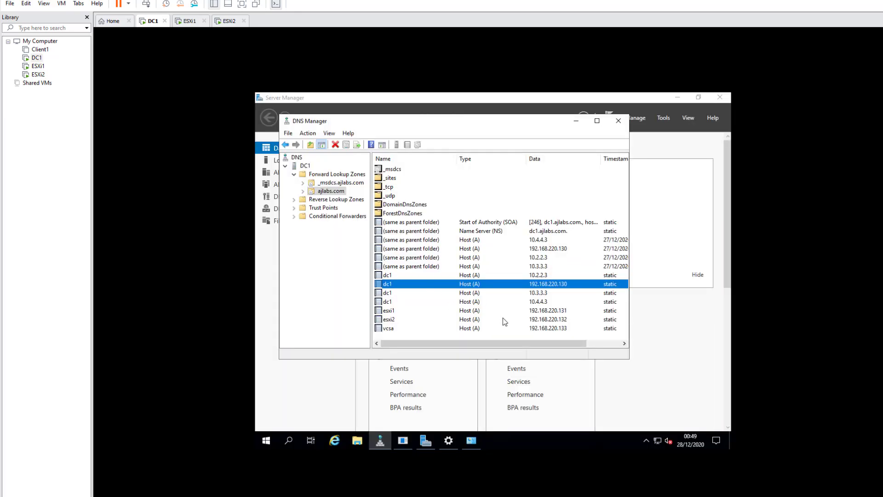
Step: Check the esxi2, esxi1 and vcsa Host (A) records in DNS Manager's ajlabs.com zone
left_click(550, 321)
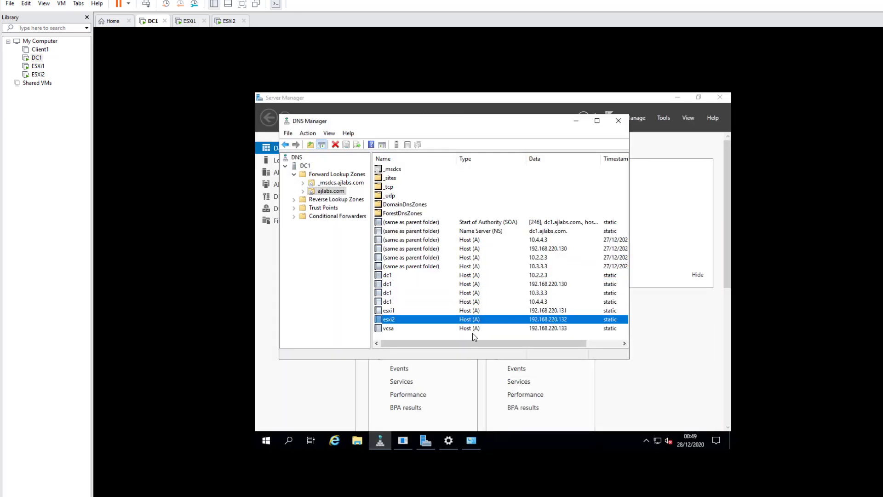
left_click(532, 310)
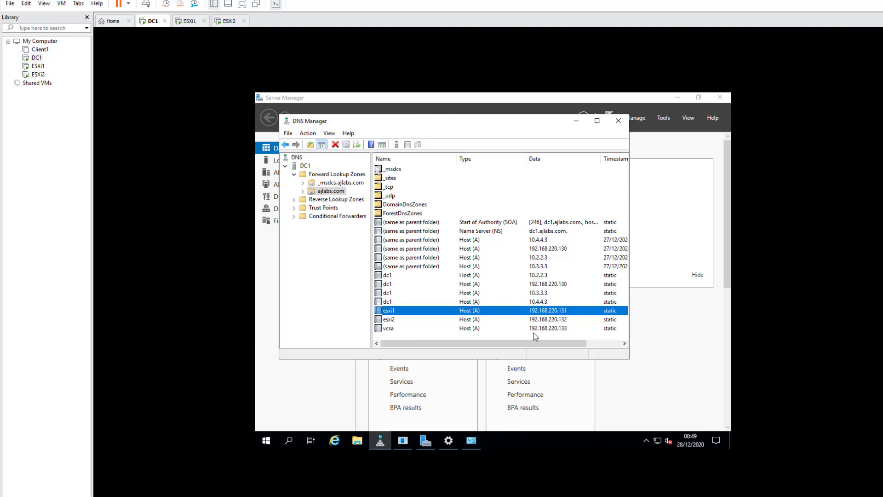
left_click(393, 330)
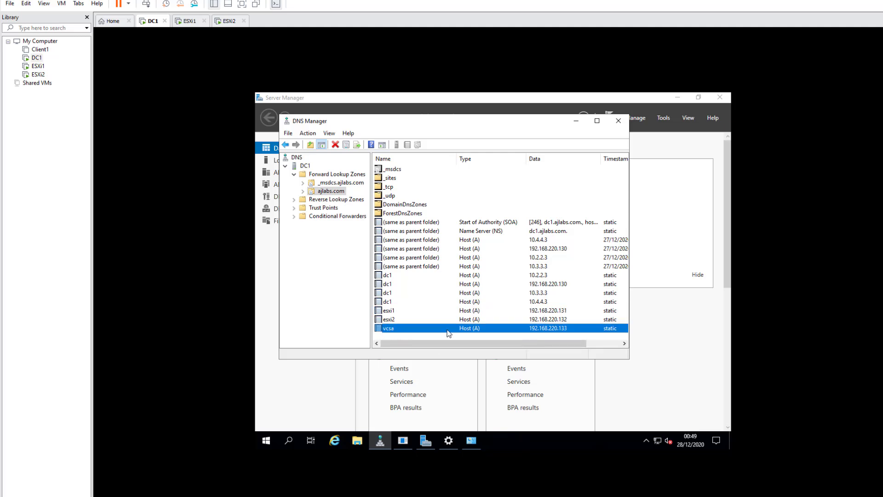
left_click(562, 319)
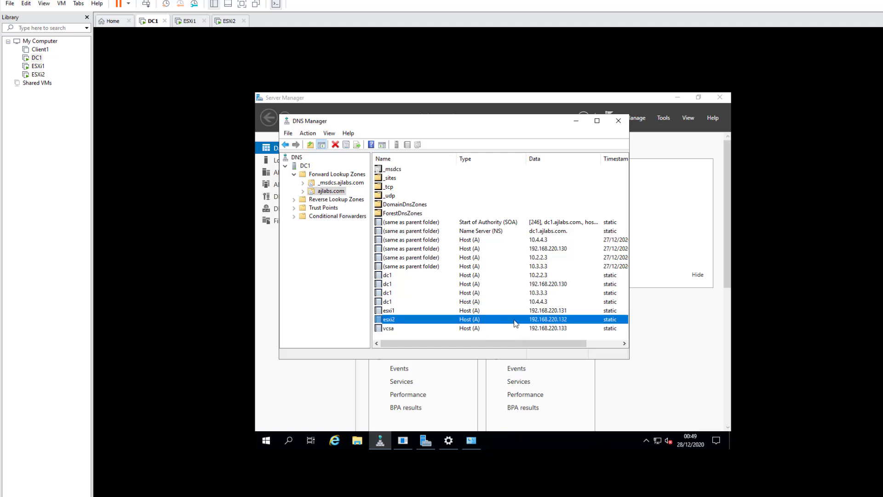
left_click(575, 121)
mouse_move(426, 440)
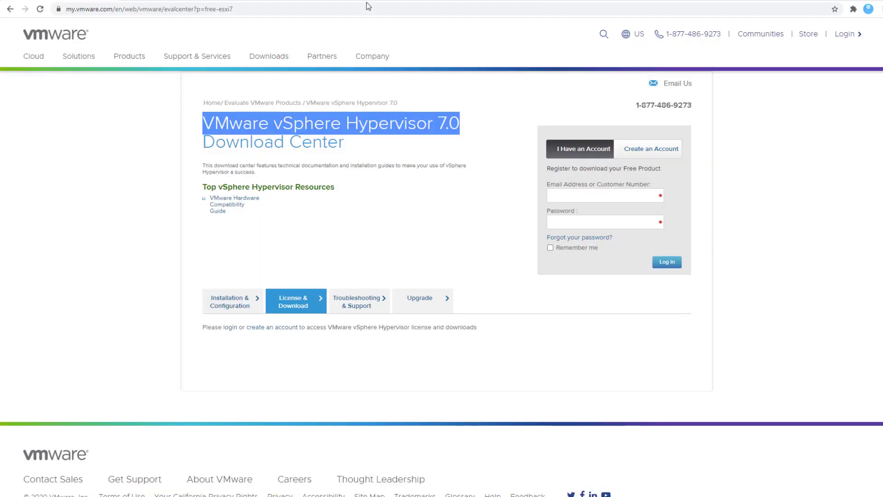
Step: Browse to esxi1.ajlabs.com in Chrome and proceed past the certificate warning
left_click(303, 8)
type("esxi1")
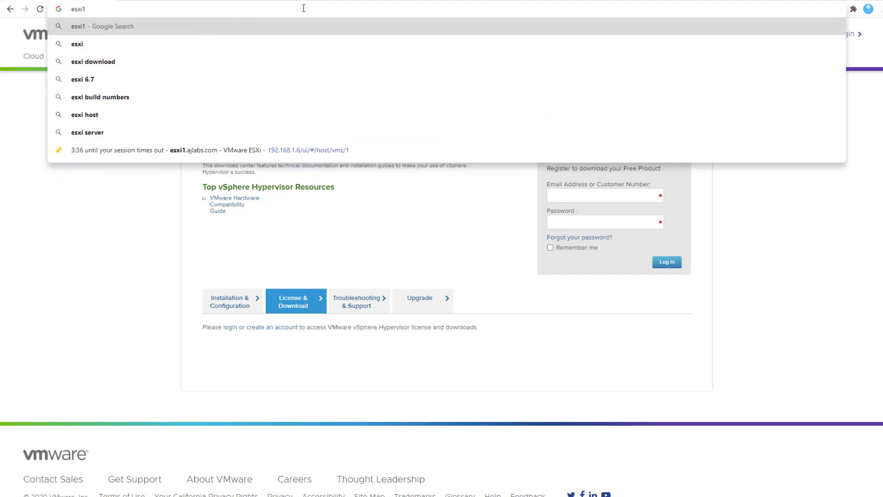
type(".ajla")
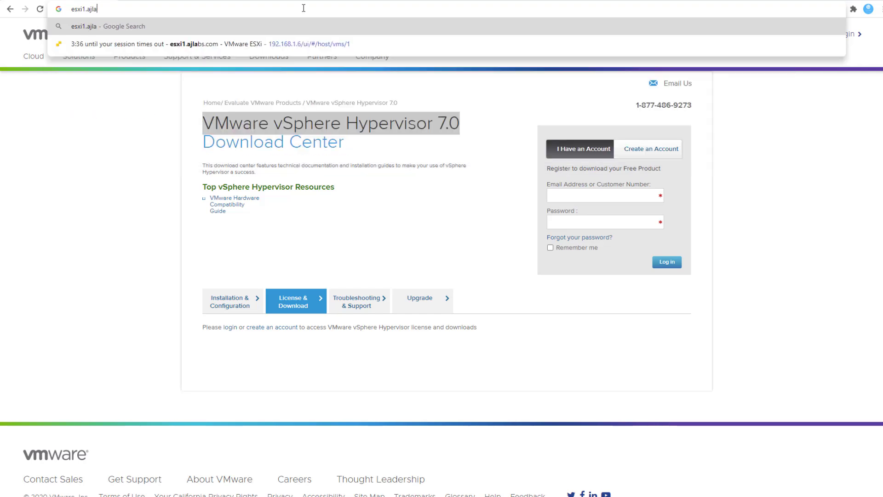
type("bs")
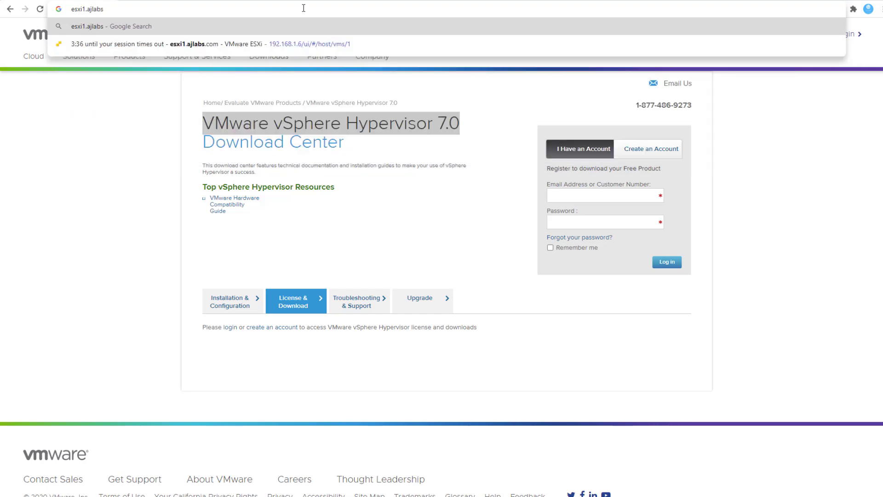
type(".com")
key("Return")
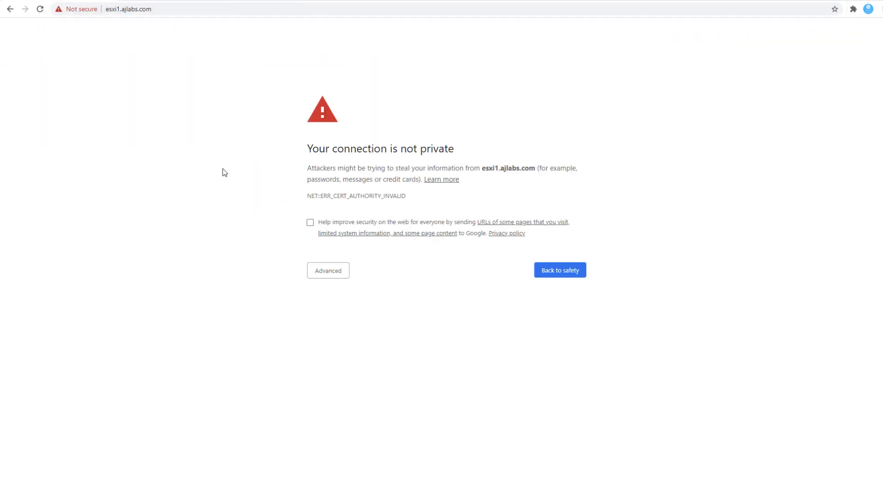
left_click(328, 277)
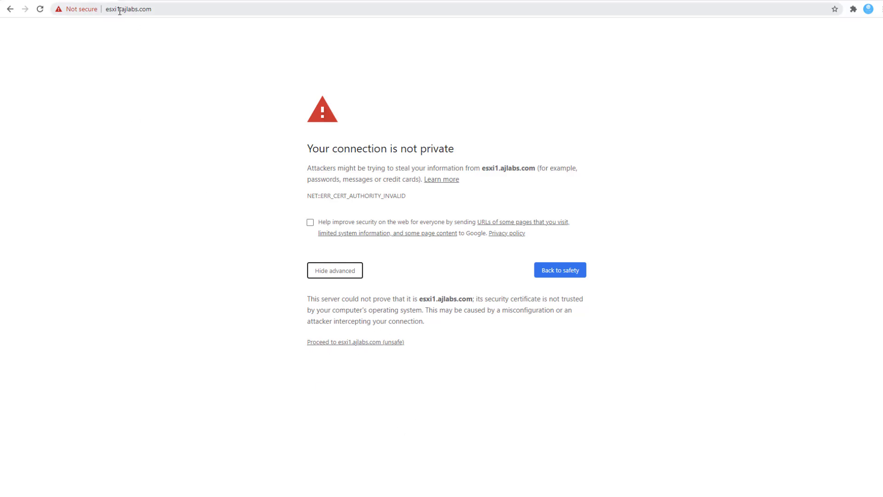
left_click(367, 346)
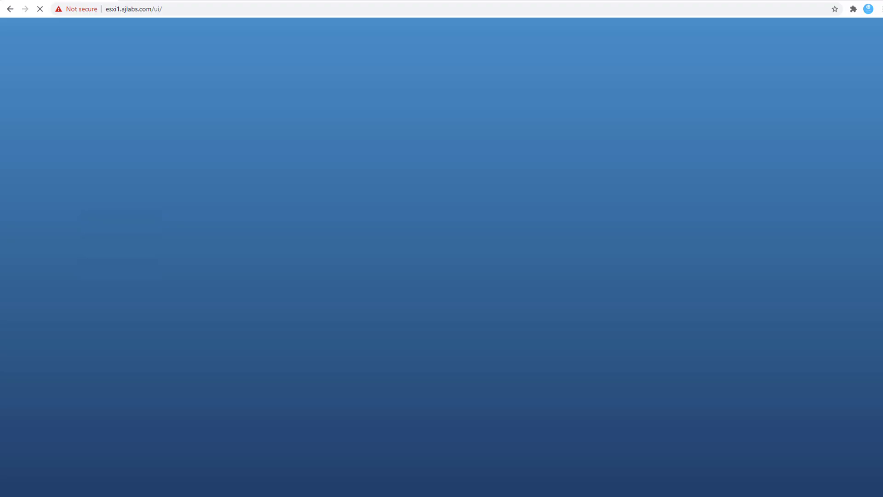
Step: Log in to the esxi1 Host Client as root and return to VMware Workstation
left_click(94, 175)
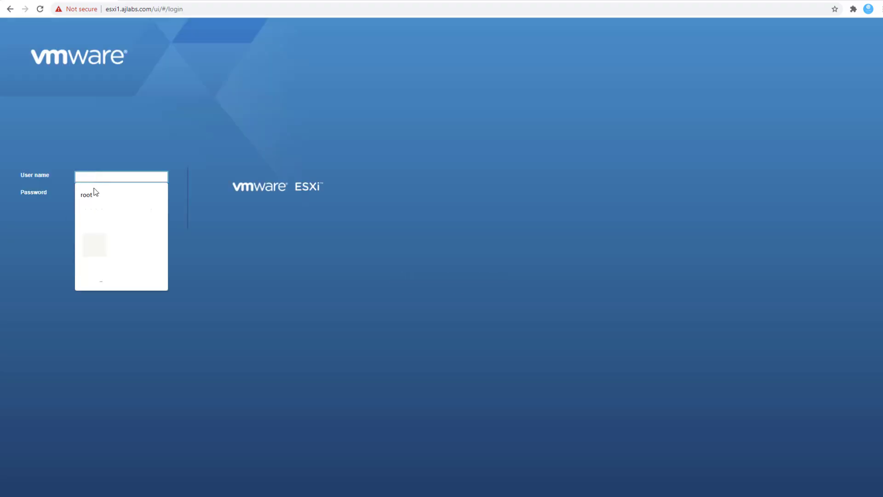
left_click(96, 194)
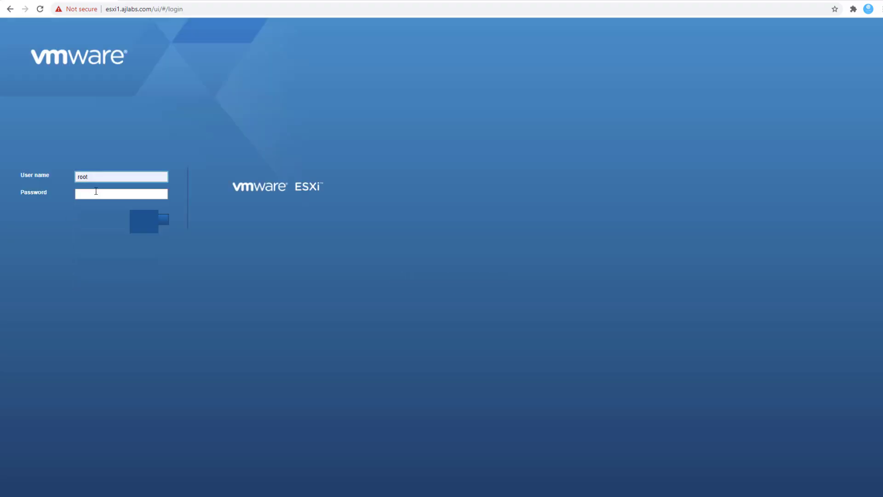
left_click(97, 191)
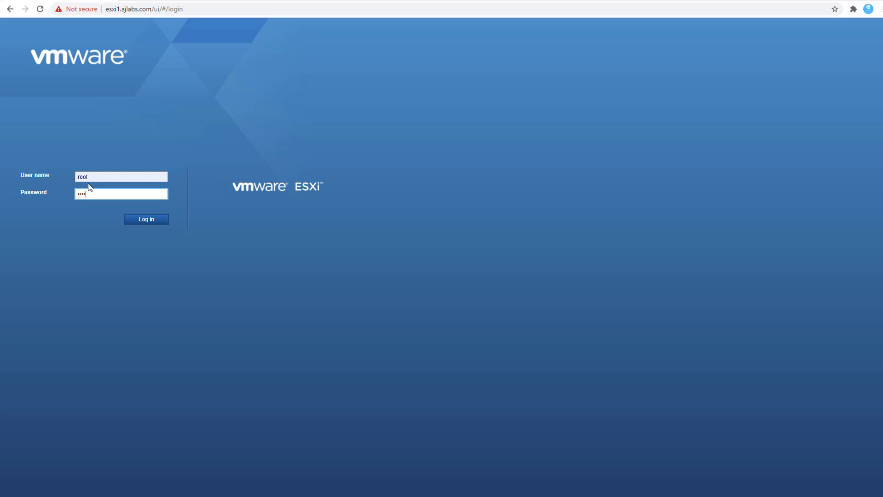
key("Return")
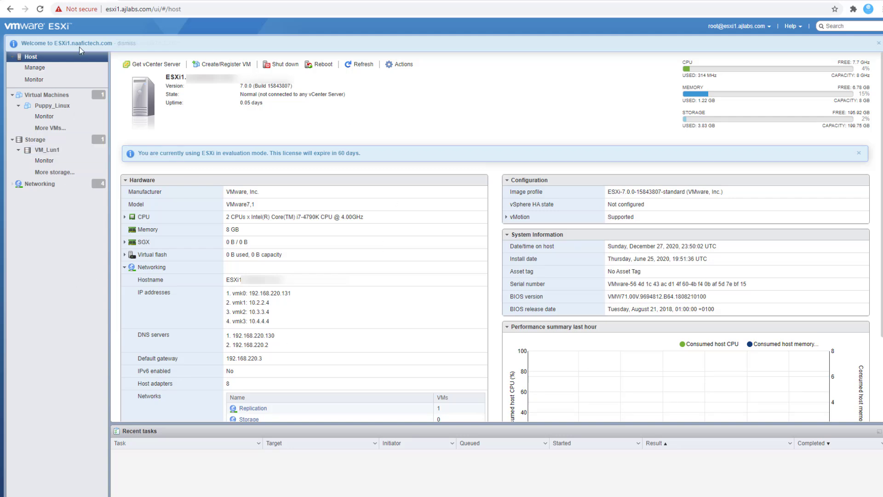
left_click(54, 172)
left_click(841, 1)
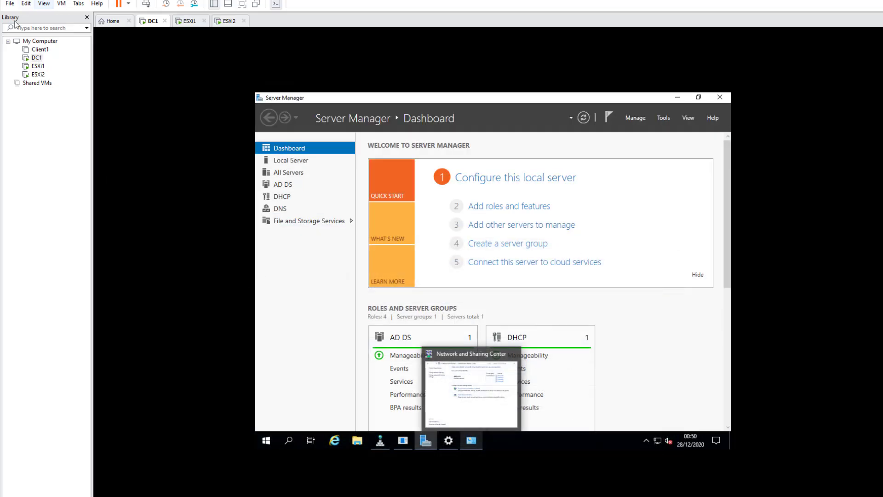
Step: Open esxi2.ajlabs.com in a new Chrome tab and proceed past the certificate warning
left_click(39, 75)
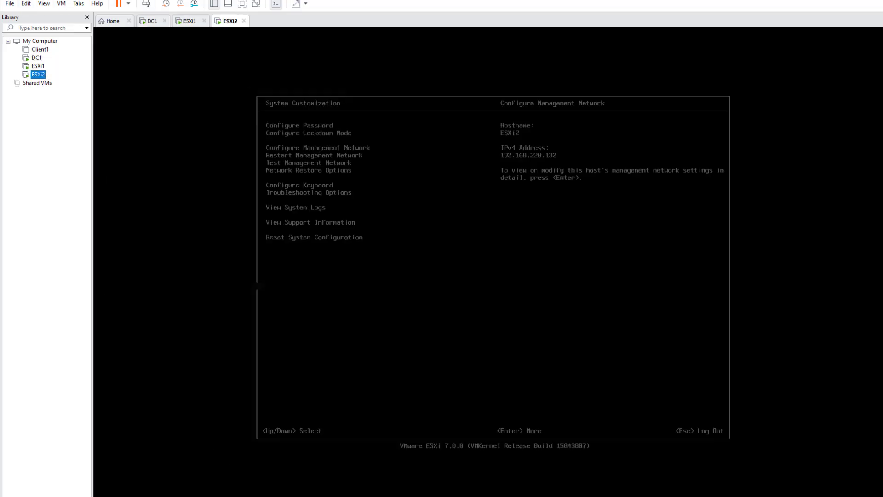
key("alt+Tab")
key("ctrl+t")
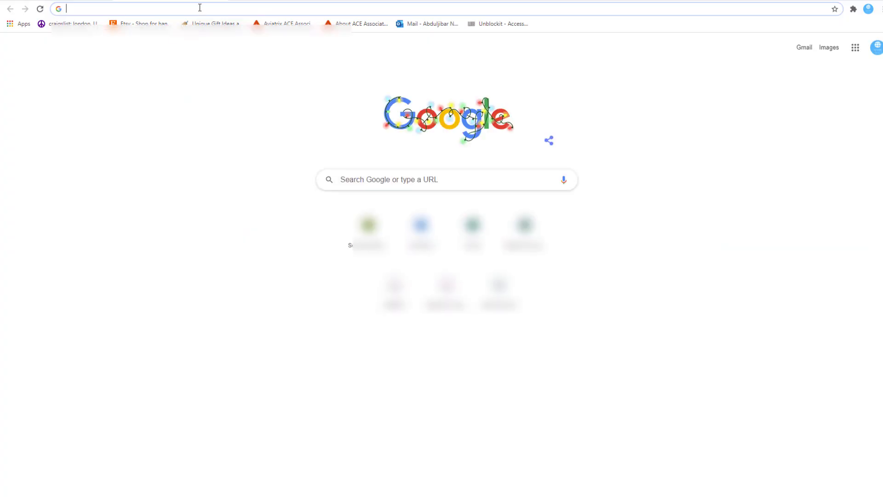
type("esxi")
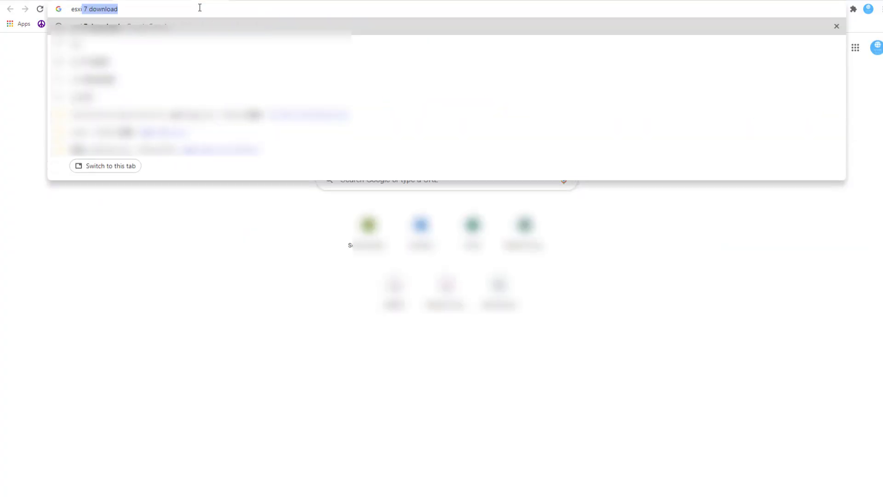
type("2.ajl")
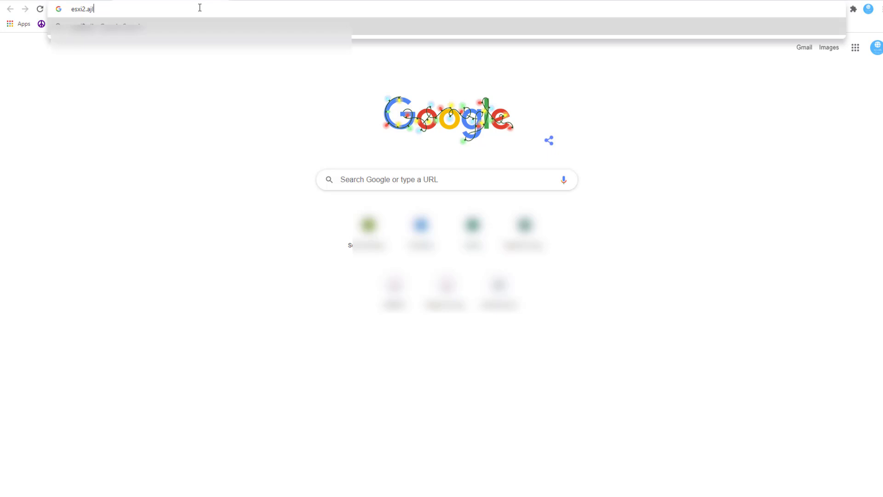
type("abs.com")
key("Return")
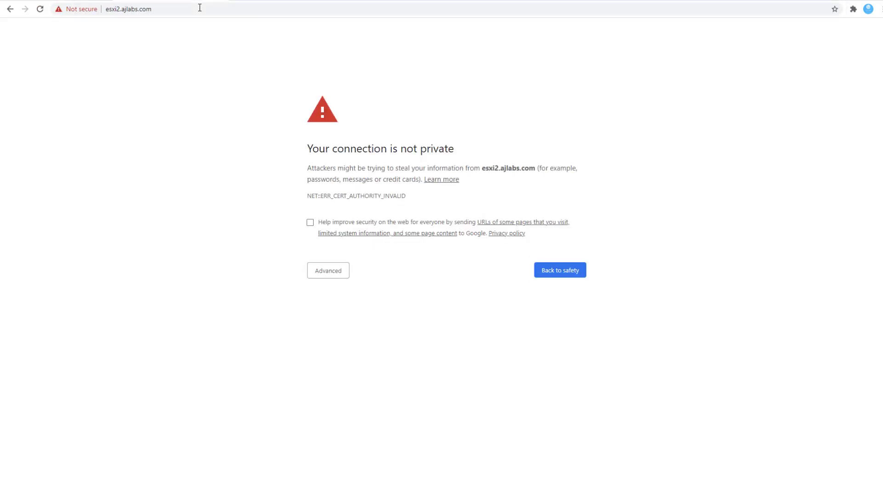
left_click(332, 270)
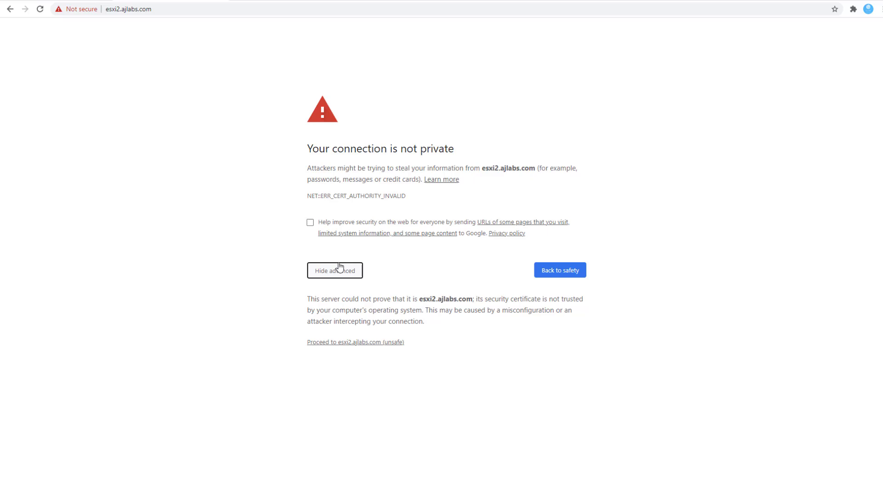
left_click(330, 343)
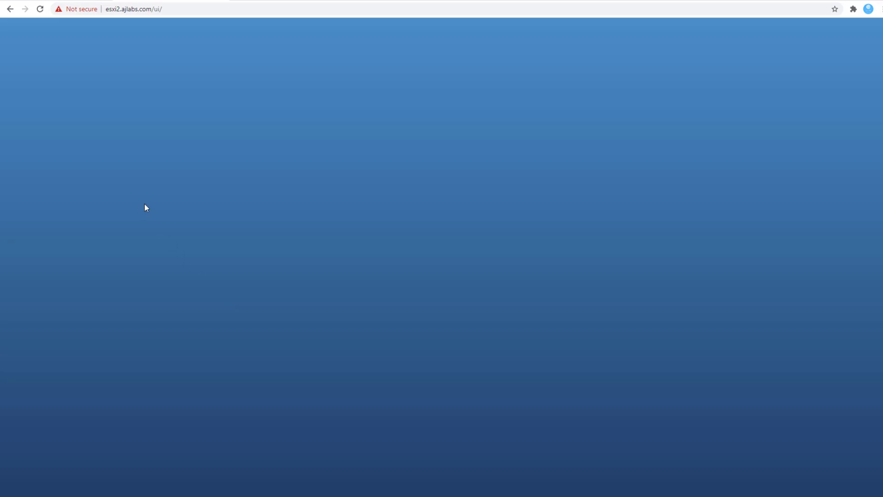
Step: Log in as root and opt out of the Customer Experience Improvement Program
left_click(153, 176)
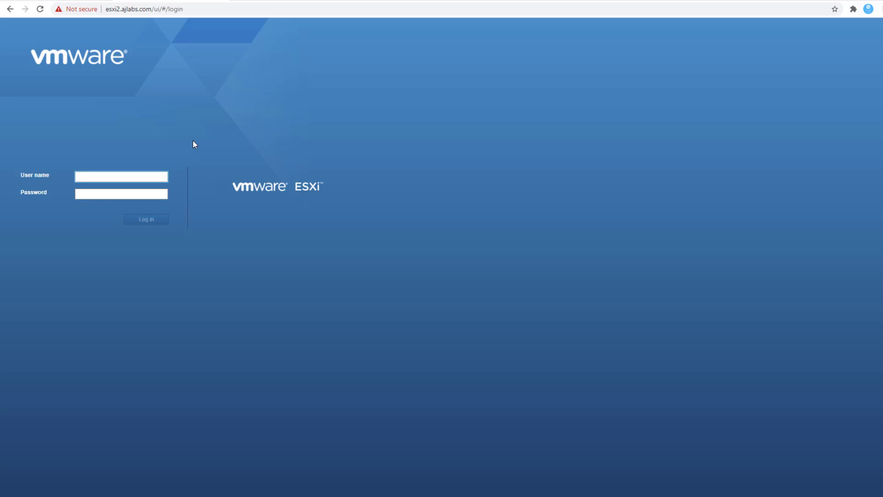
type("root")
key("Tab")
type("•")
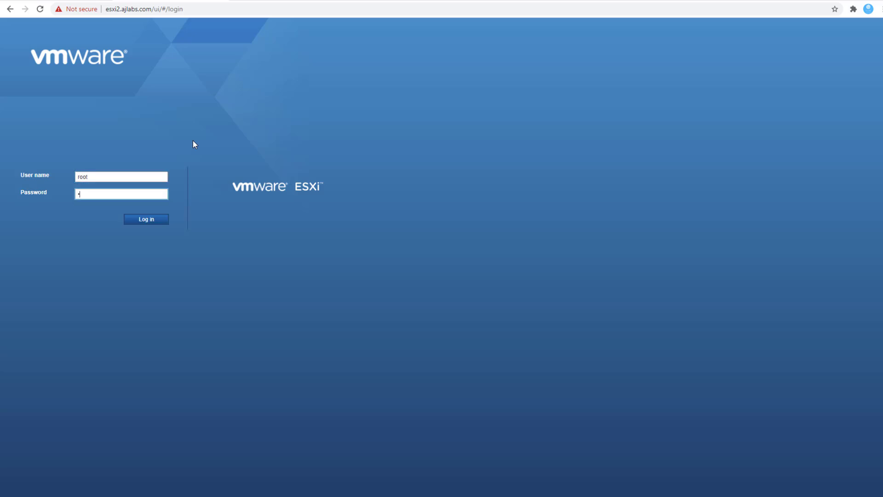
type("••••••••••")
key("Return")
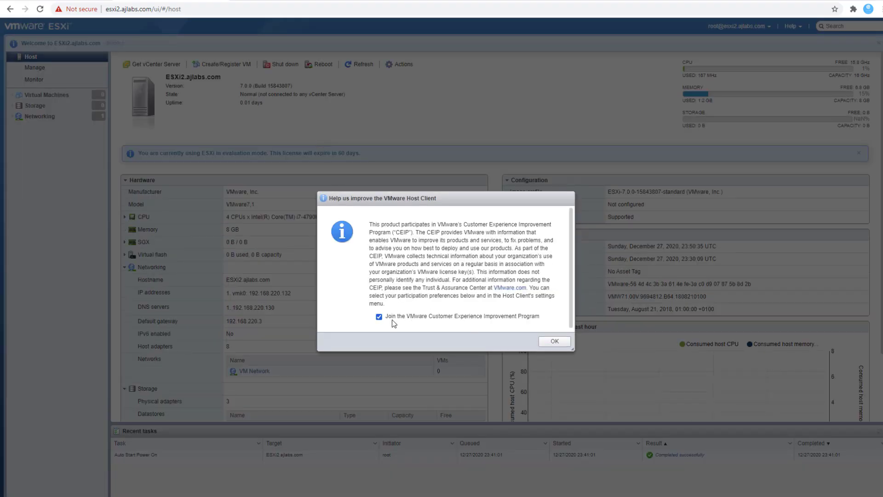
left_click(379, 317)
left_click(555, 341)
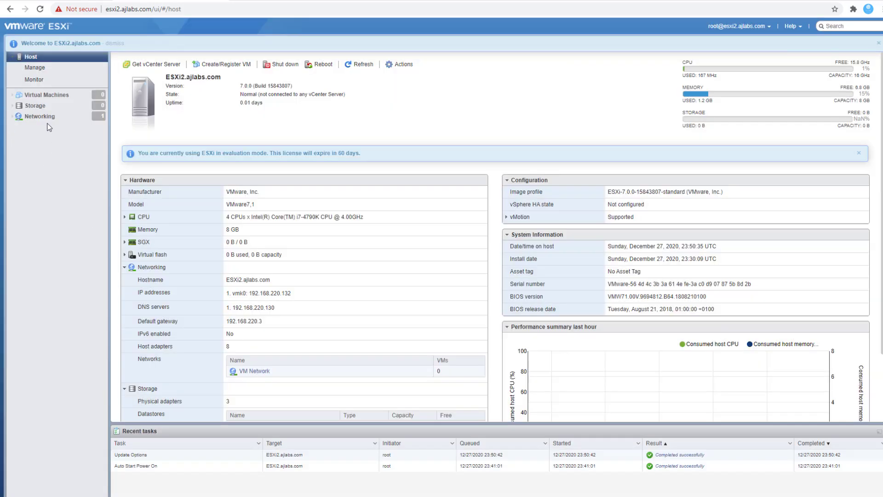
Step: Review ESXi2's port groups under Networking, then go back to the ESXi2 console
left_click(40, 120)
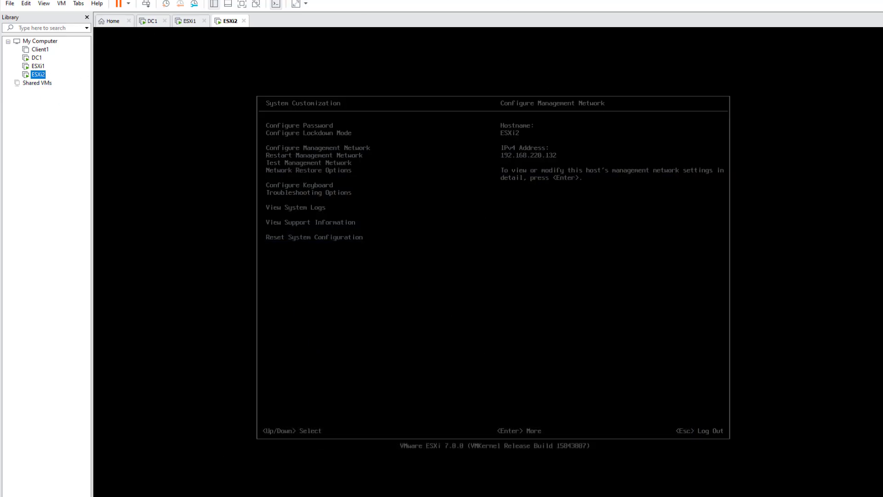
left_click(148, 131)
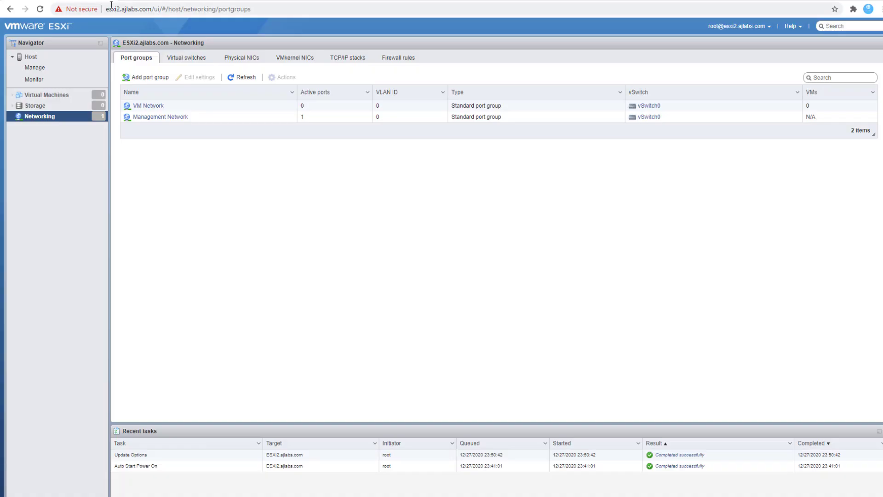
left_click_drag(155, 8, 105, 20)
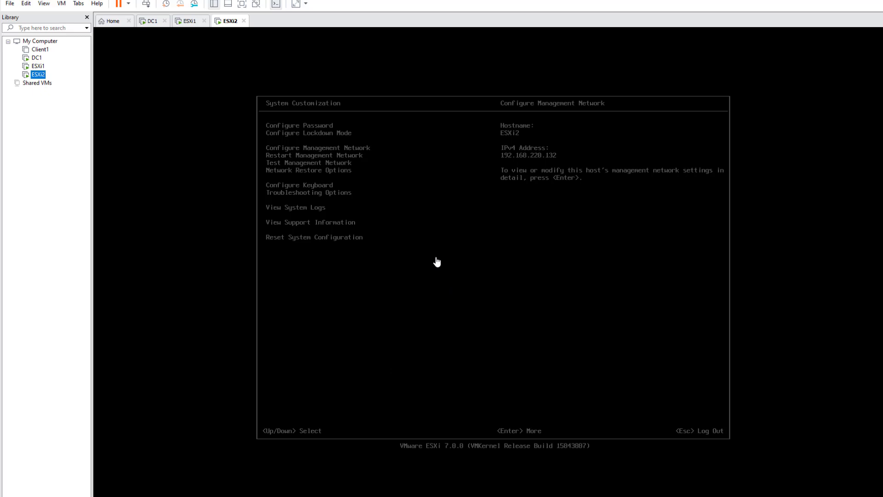
mouse_move(285, 495)
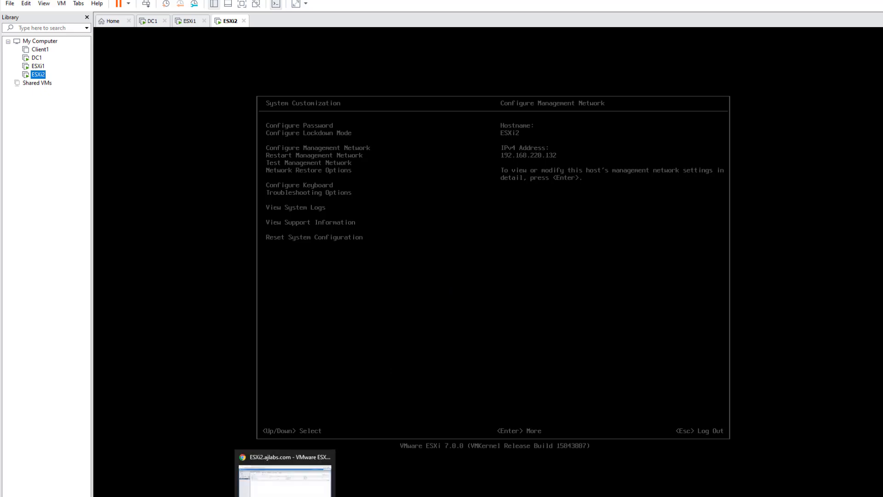